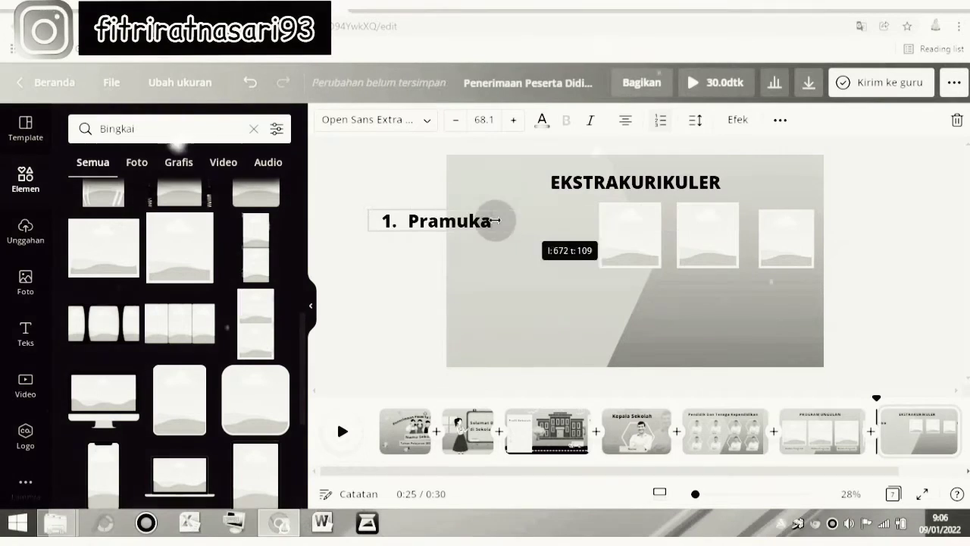
Scale the Pramuka list text to size 46.6 and place it on the slide below the EKSTRAKURIKULER heading, beside the frames
drag(435, 251, 522, 252)
mouse_move(472, 221)
mouse_down()
mouse_move(464, 212)
mouse_move(481, 217)
mouse_up()
drag(540, 247, 517, 239)
Add Bela Diri and Futsal as the second and third list items and left-align the list
click(545, 210)
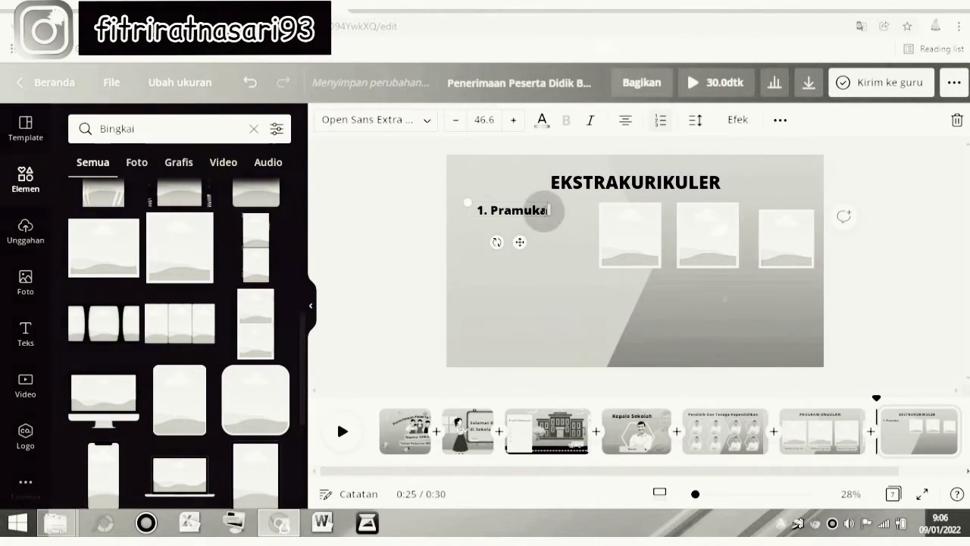
key(Return)
text(Bela Diri)
key(Return)
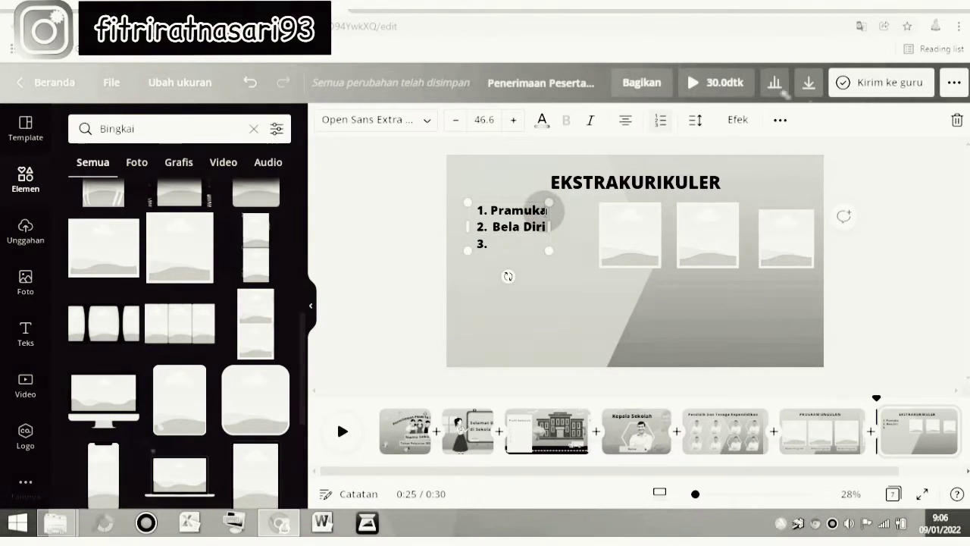
text(Futsal)
key(Return)
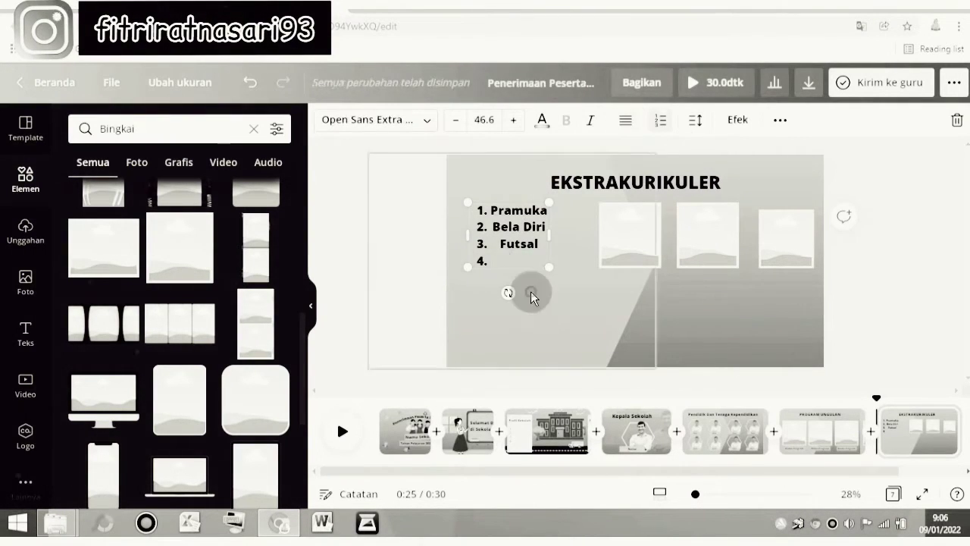
click(627, 121)
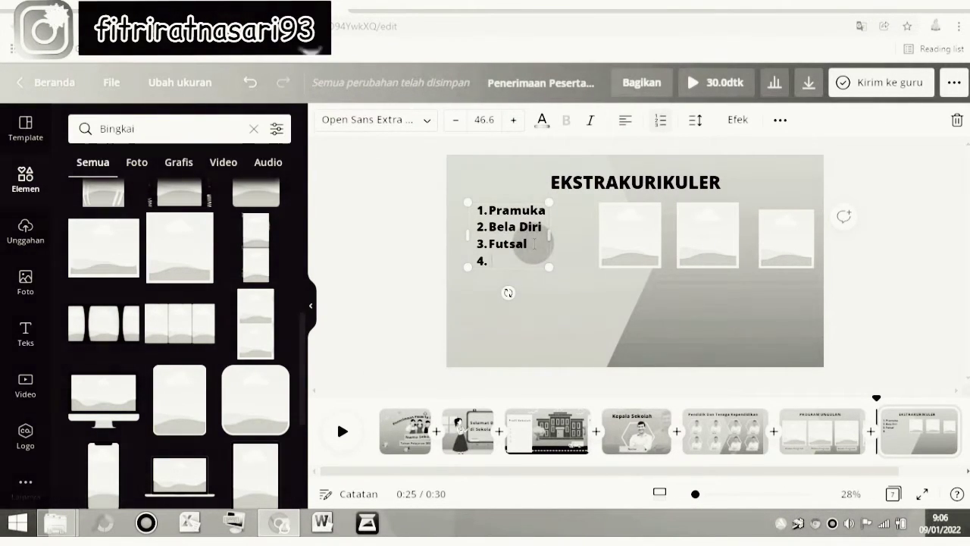
Enter Marching as the fourth list item, start a fifth item and widen the text box
text(M)
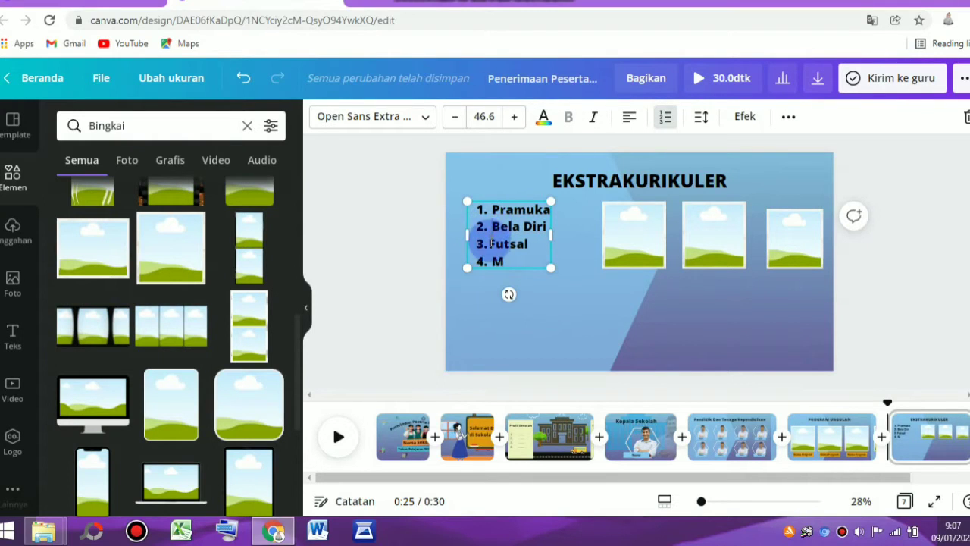
drag(493, 243, 509, 261)
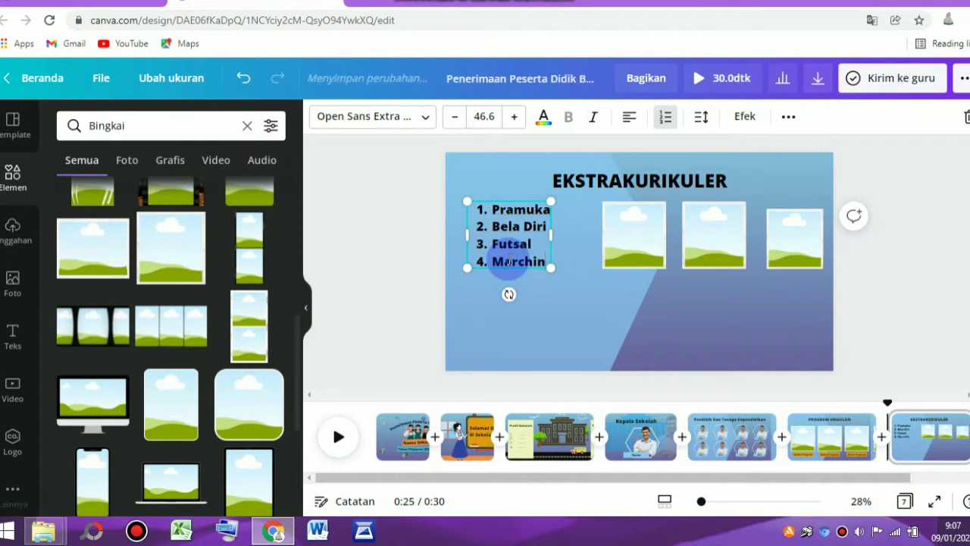
text(g)
key(Return)
drag(550, 252, 570, 252)
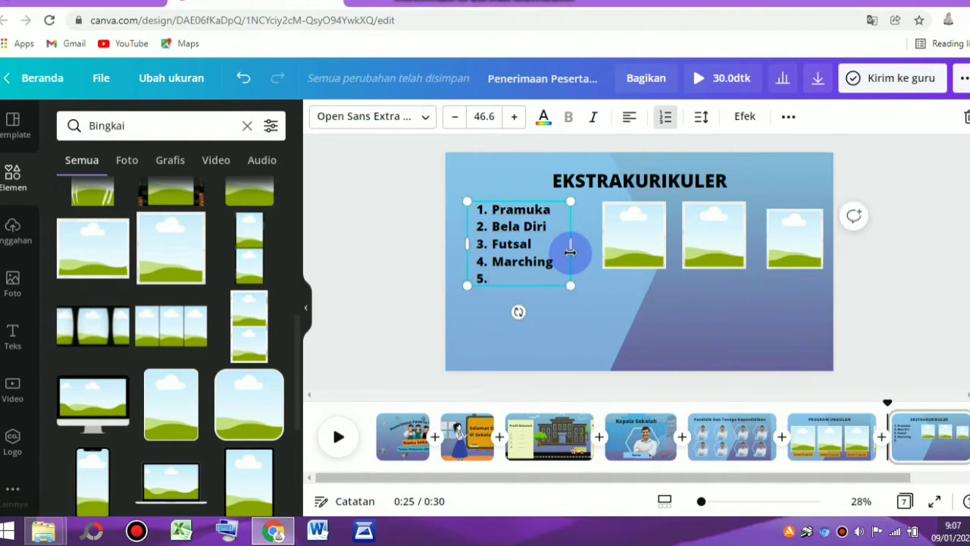
Complete the extracurricular list with PMR, Angklung, Seni and DLL as items five to eight
text(PMR)
key(Return)
text(Angklung)
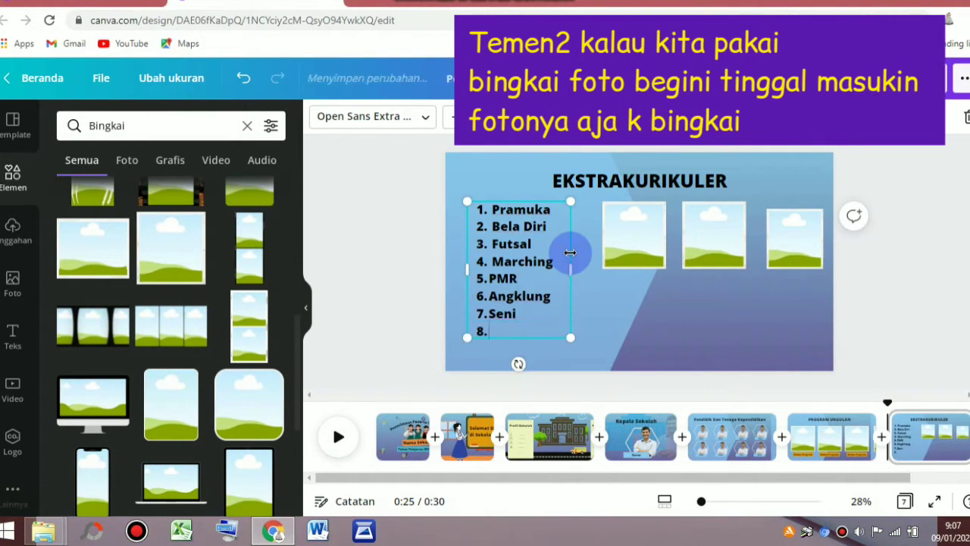
text(DLL)
Enlarge the third photo frame to match the others and arrange frame copies as a second row of three below
click(774, 217)
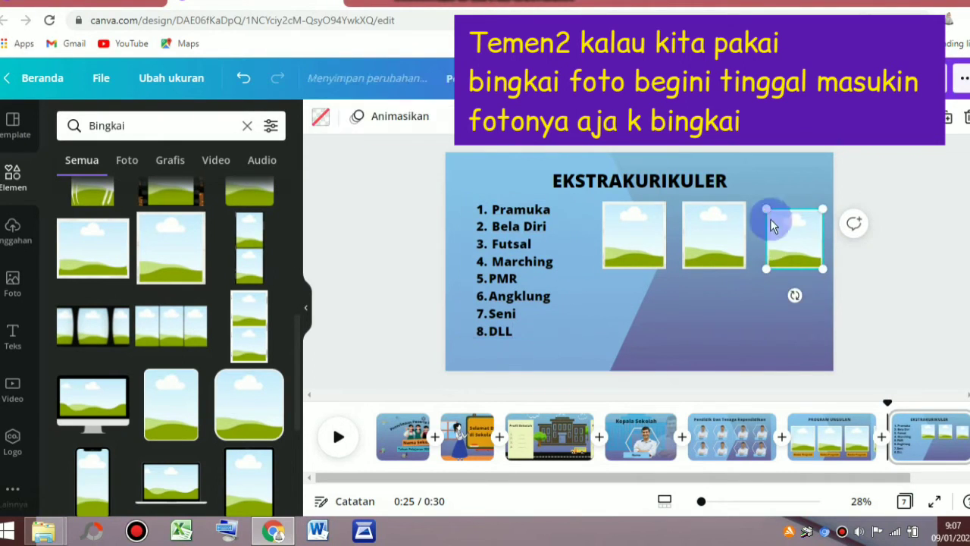
drag(767, 202, 752, 205)
click(632, 250)
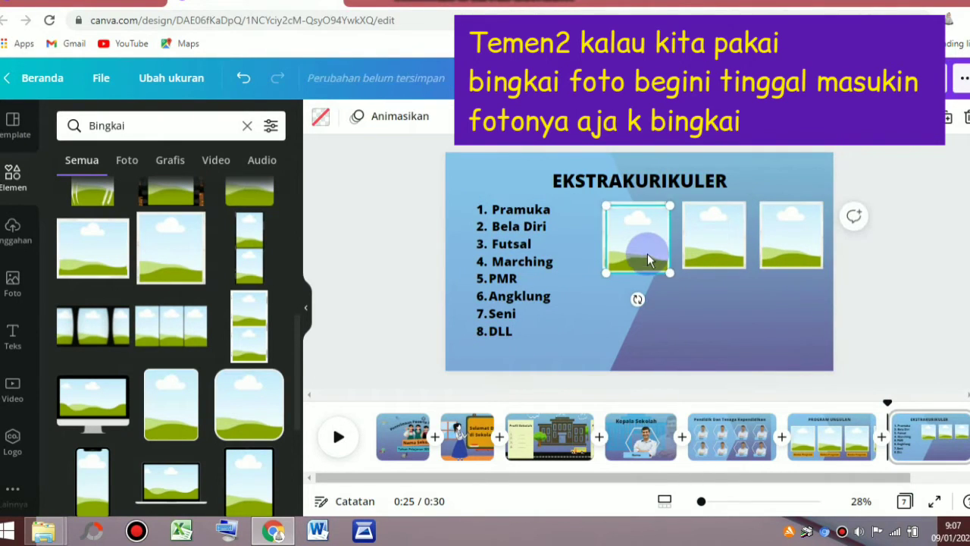
drag(636, 244, 647, 257)
drag(795, 316, 796, 316)
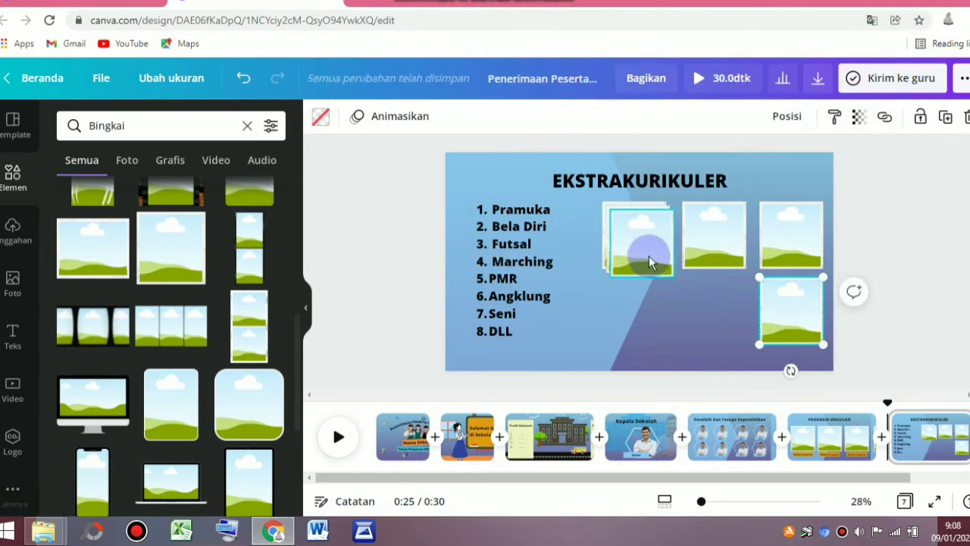
drag(650, 256, 634, 326)
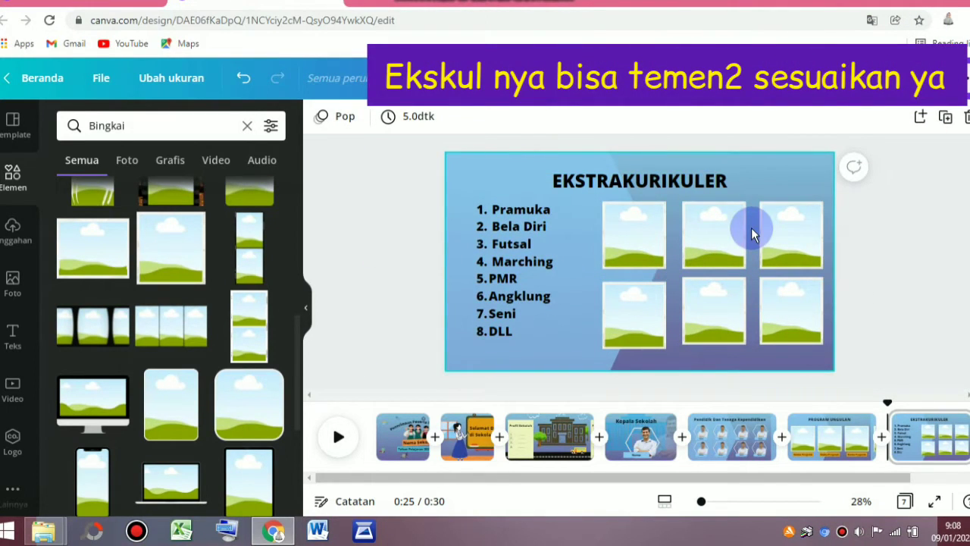
Duplicate the EKSTRAKURIKULER page at the end of the timeline
drag(874, 480, 966, 482)
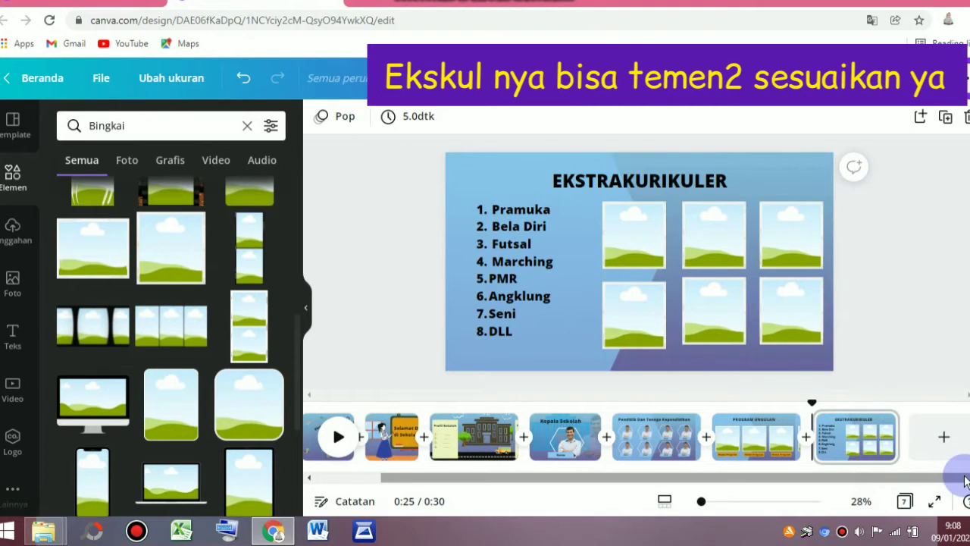
click(883, 425)
click(859, 286)
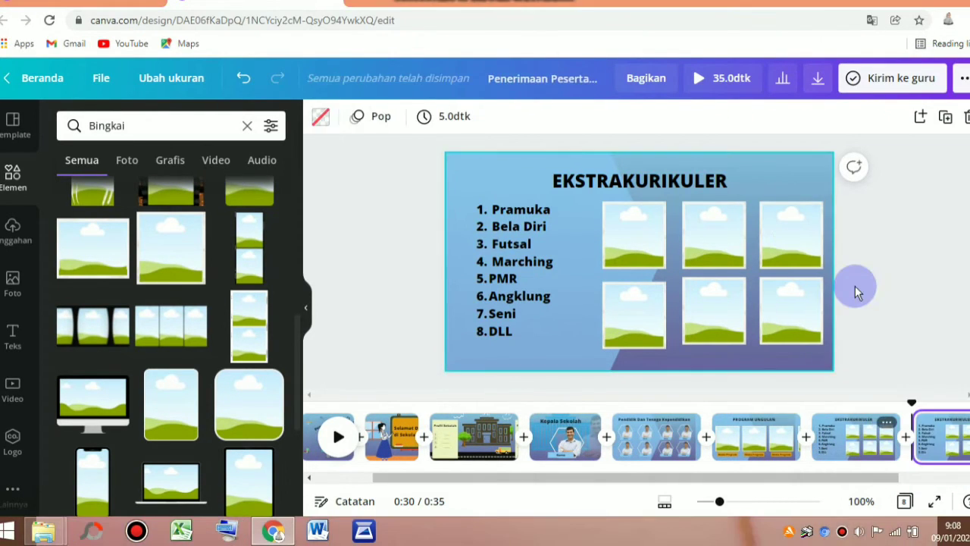
Change the heading of the duplicated last page to PEMBIASAAN DIRI
drag(831, 482, 940, 477)
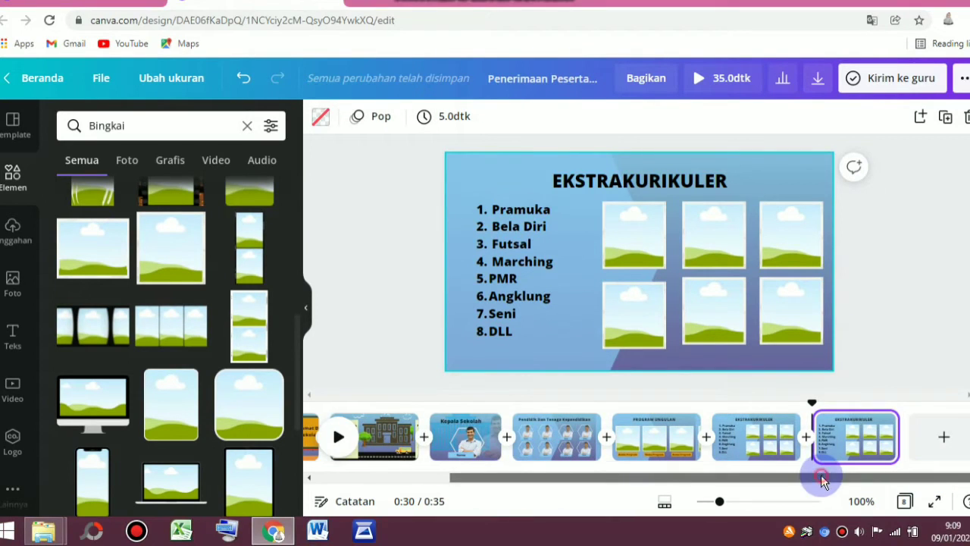
drag(823, 477, 887, 472)
click(715, 173)
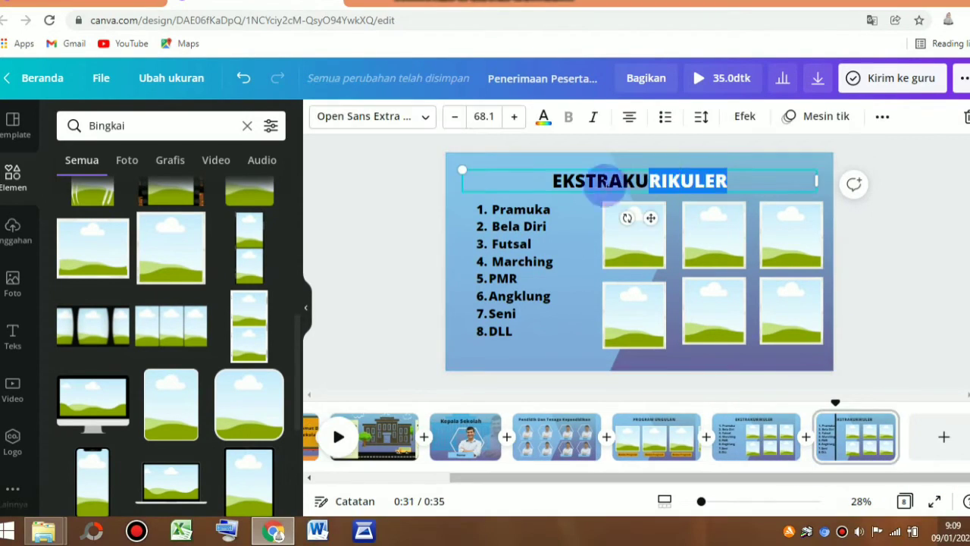
drag(736, 172, 537, 179)
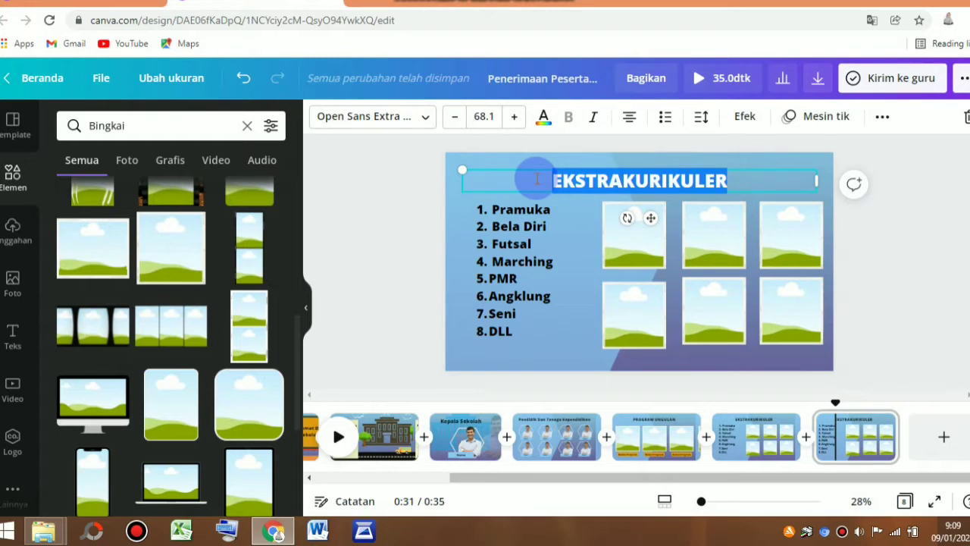
text(PEMBIASAAN DIRI)
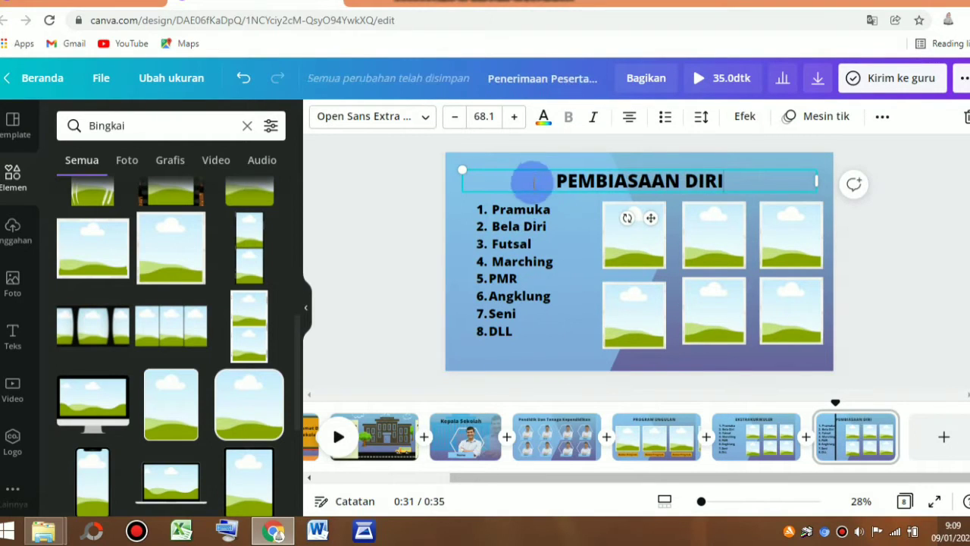
Replace the first three list items with Sholat Dhuha, Kholakoh and Gerakan Pungut Sampah, and widen the text box
click(555, 212)
click(551, 214)
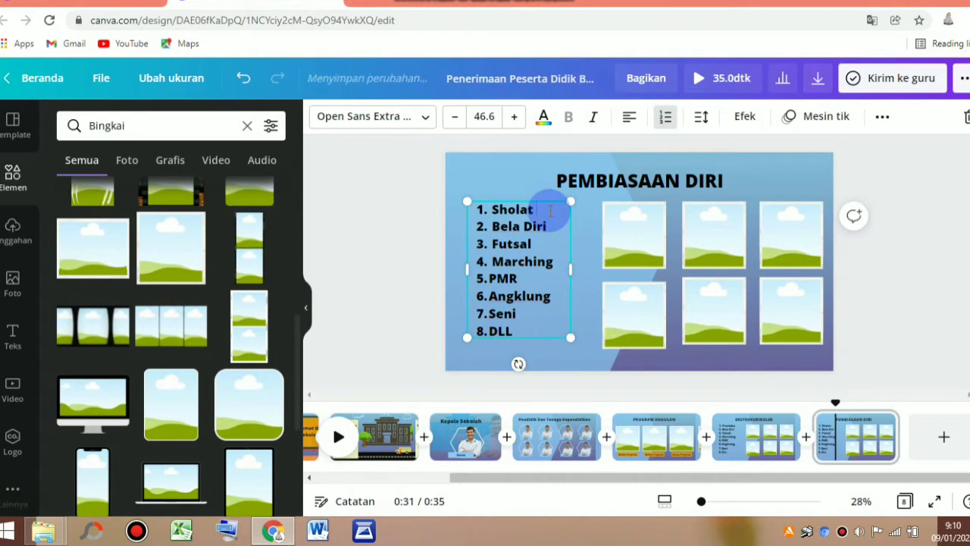
text(ha)
drag(584, 278, 590, 272)
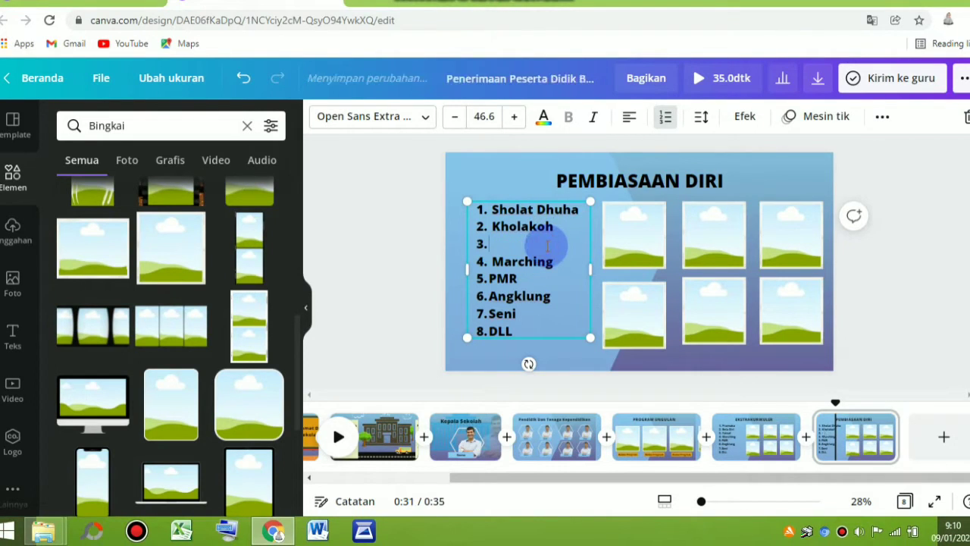
text(ungut Sampah)
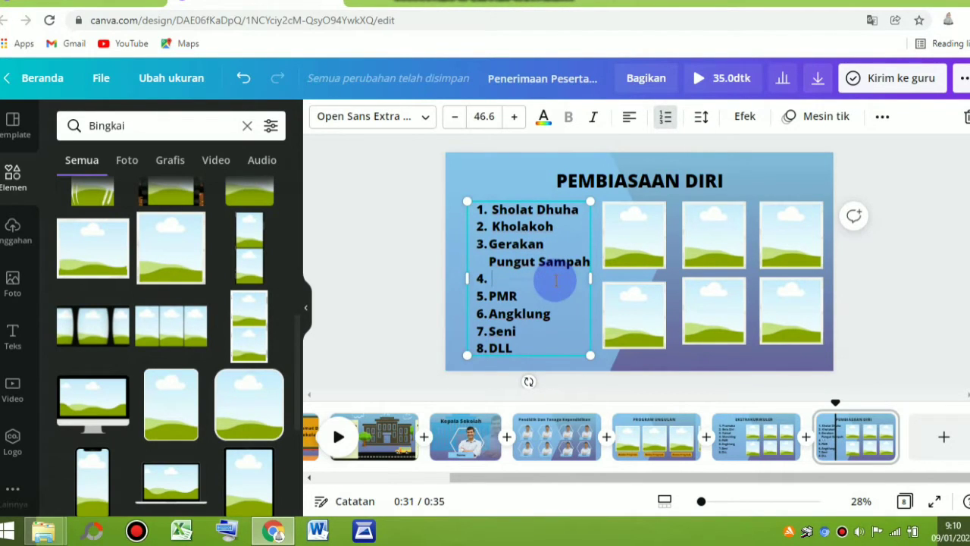
Enter 5S as the fourth list item and delete the PMR, Angklung and Seni items
click(535, 287)
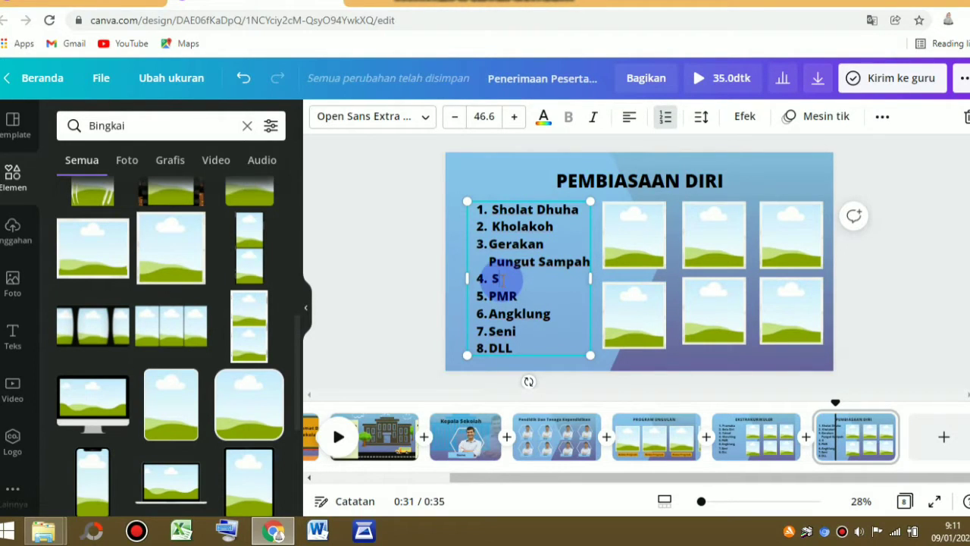
text(5S)
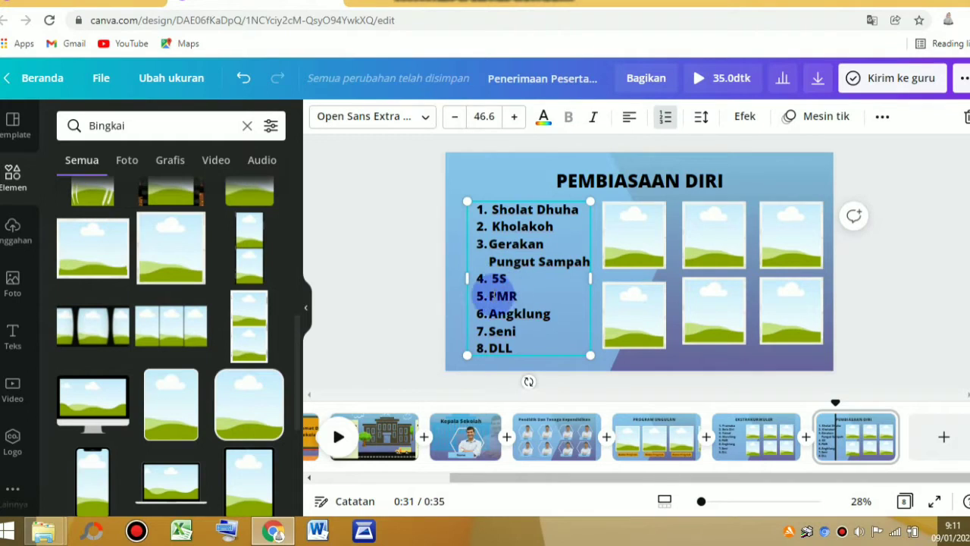
drag(490, 296, 516, 332)
key(BackSpace)
key(BackSpace)
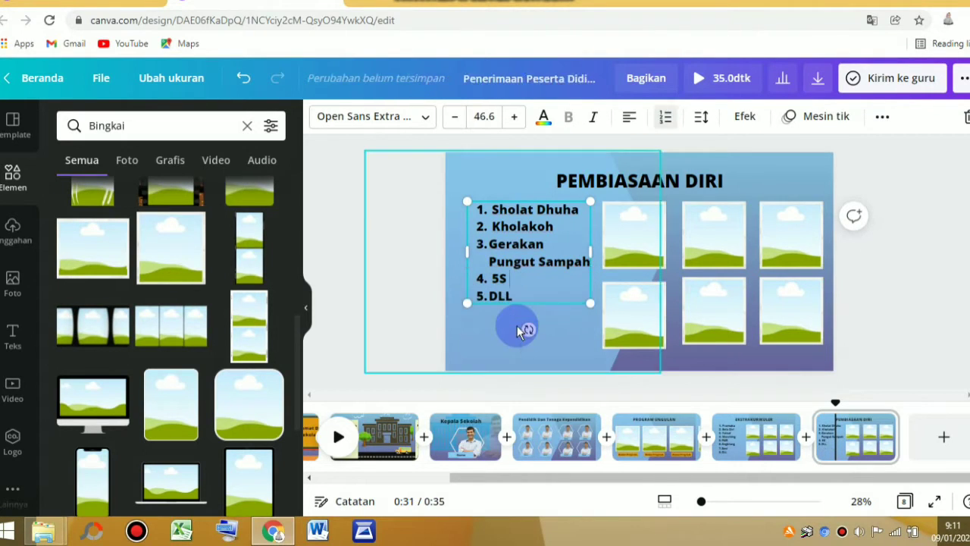
Insert "SholatDzuhur Berjama'ah" as the fifth list item, between 5S and DLL
key(Return)
text(SholatDz)
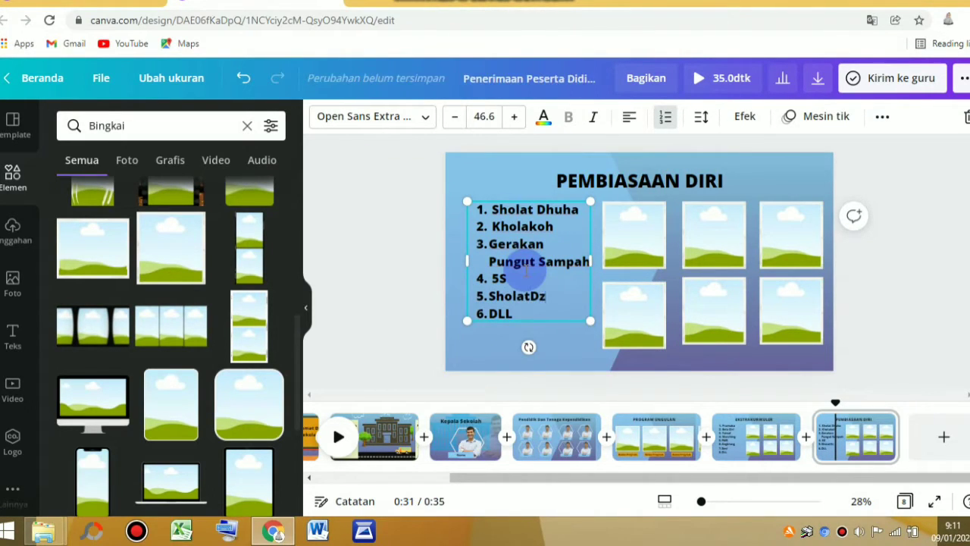
text(uhur Berjama'ah)
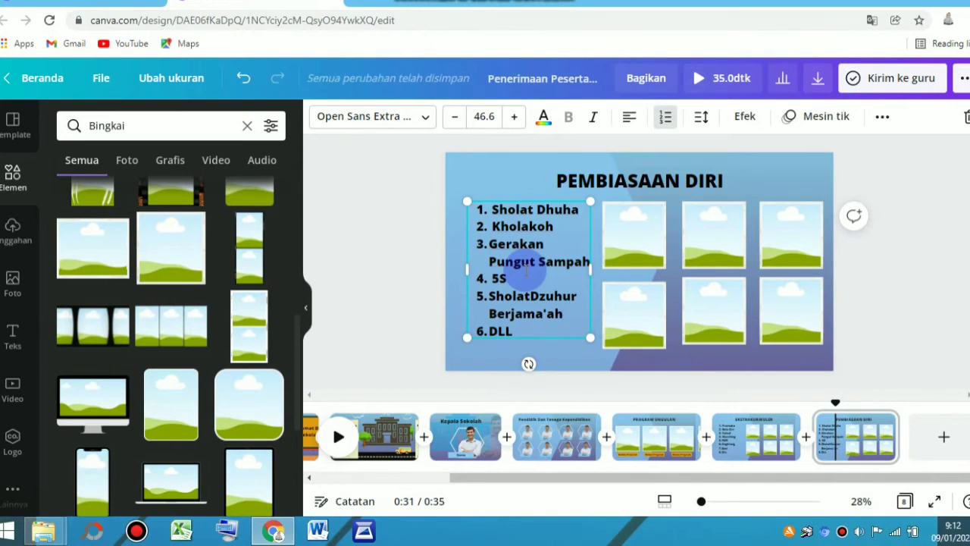
Duplicate the PEMBIASAAN DIRI page at the end of the timeline
click(867, 314)
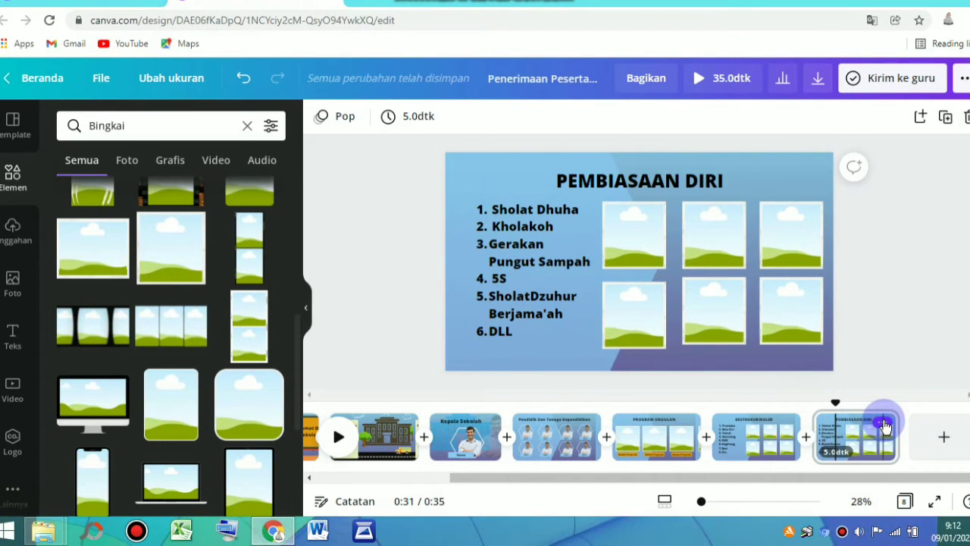
click(884, 425)
click(829, 253)
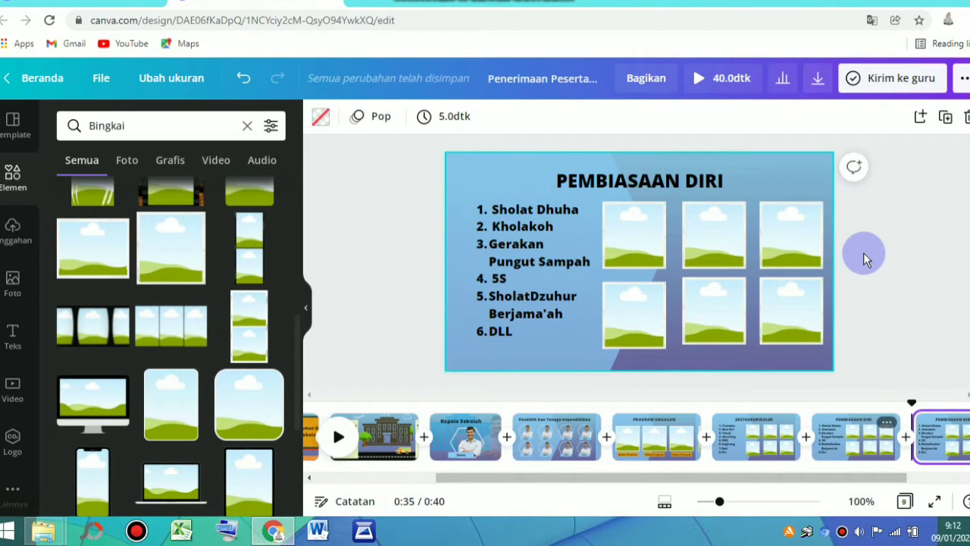
Change the heading of the new last page to KEGIATAN TAHUNAN
drag(826, 480, 894, 479)
click(694, 186)
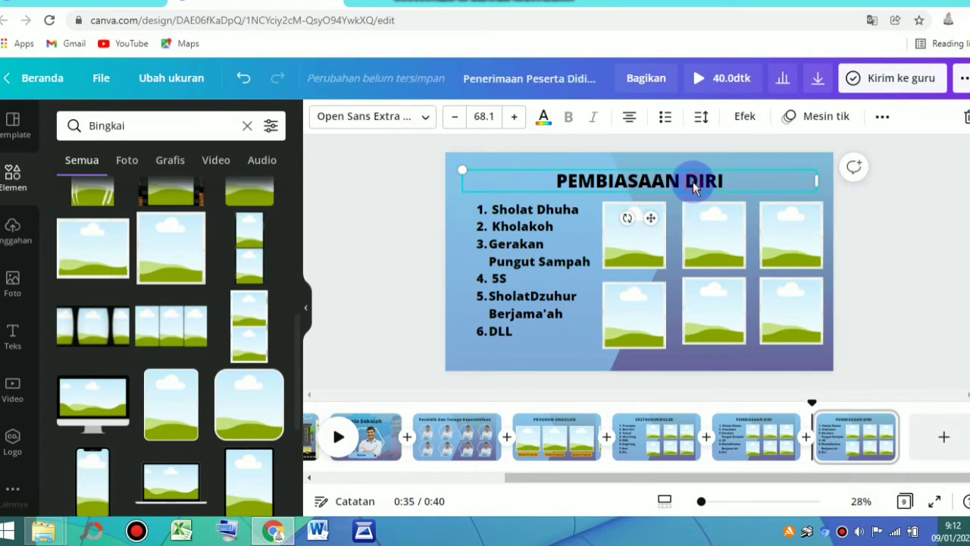
triple_click(720, 178)
text(KEGIATAB)
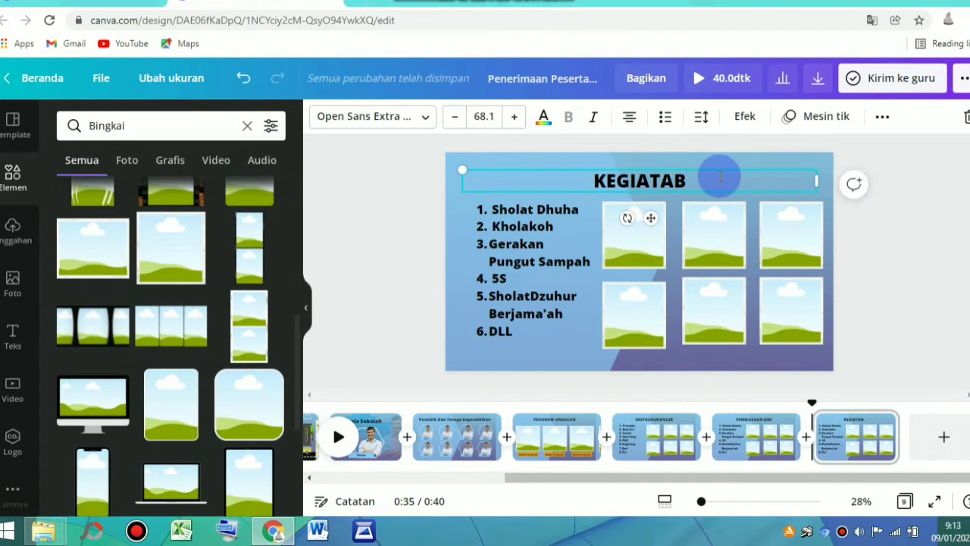
key(BackSpace)
text(N TAHUNAN)
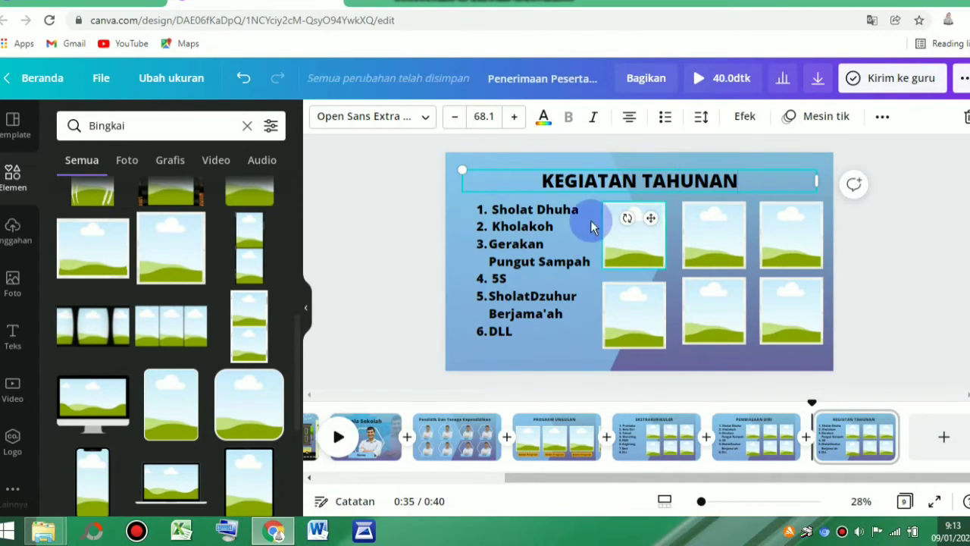
Clear the copied list and enter Tahfidz Qur'an and Parenting Class as its first two items
click(561, 218)
drag(515, 339, 492, 210)
key(BackSpace)
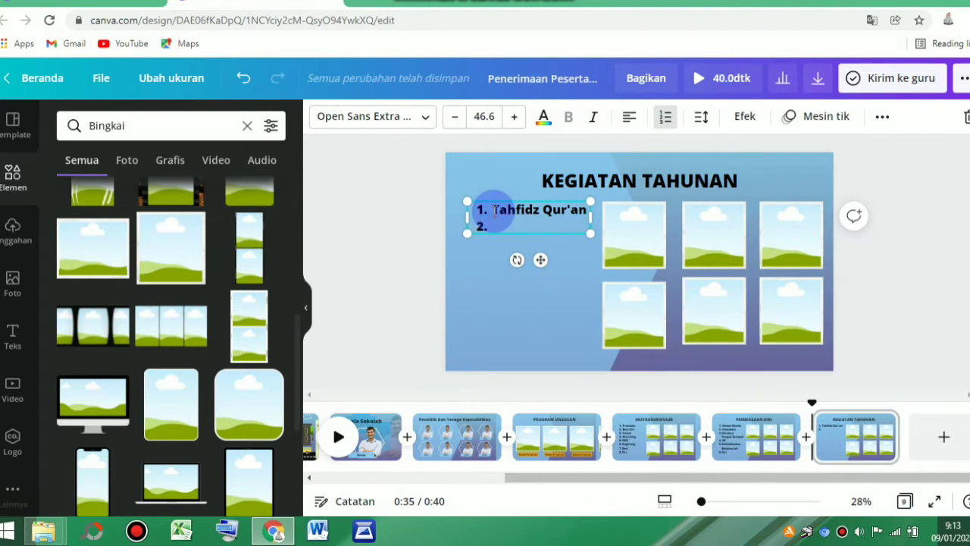
text(Parenting Class)
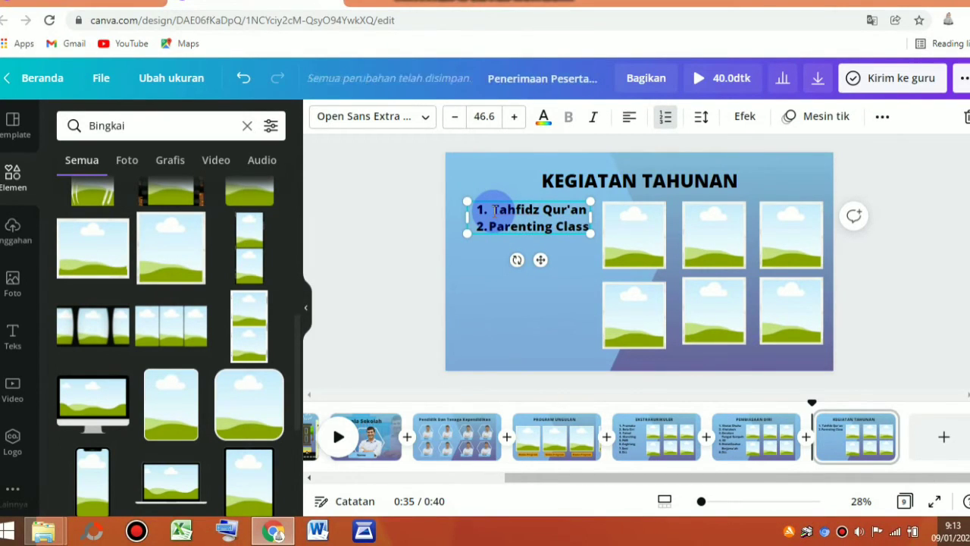
Add Pemeriksaan Kesehatan, Pesantren Ramadhan, Happy Camp and DLL as items 3 to 6 of the yearly activities list
key(Return)
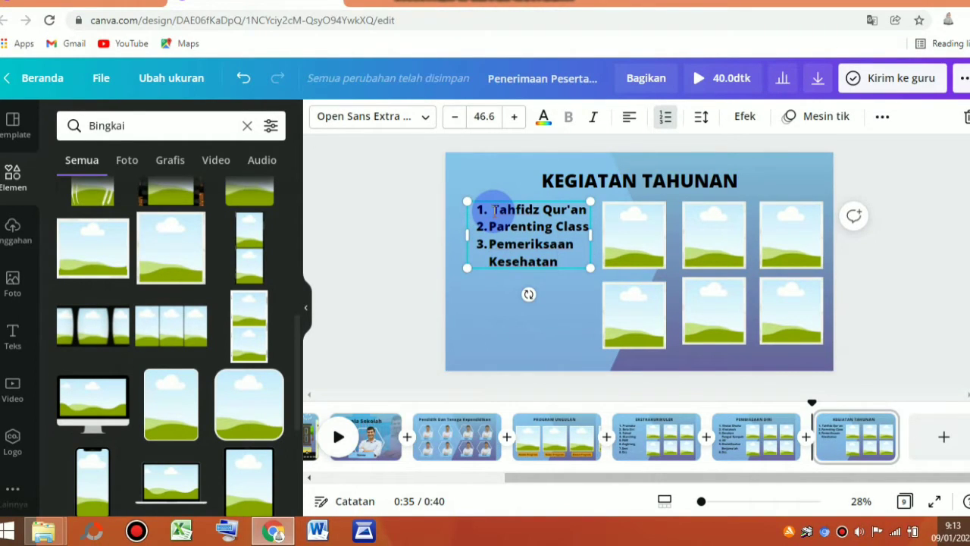
key(Return)
text(Pesantren Ramad)
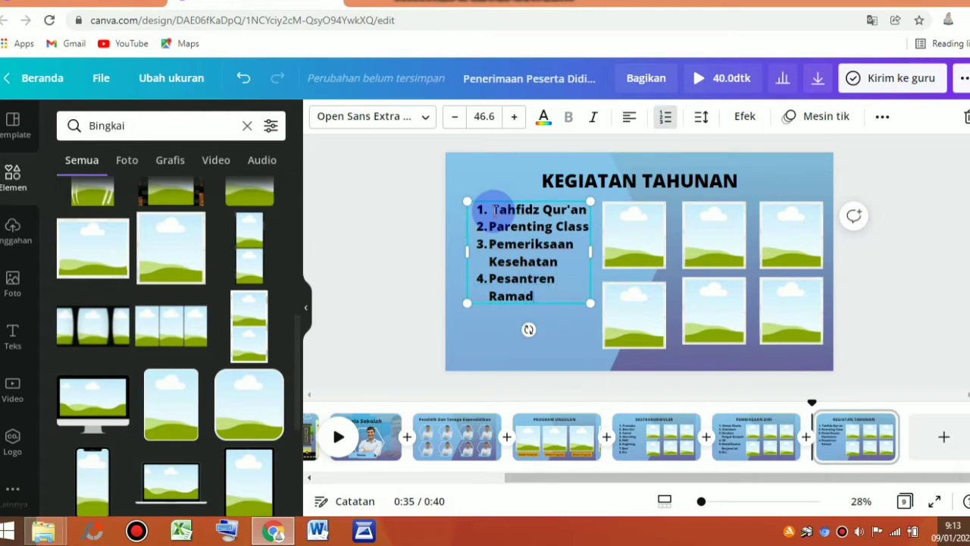
text(han)
key(Return)
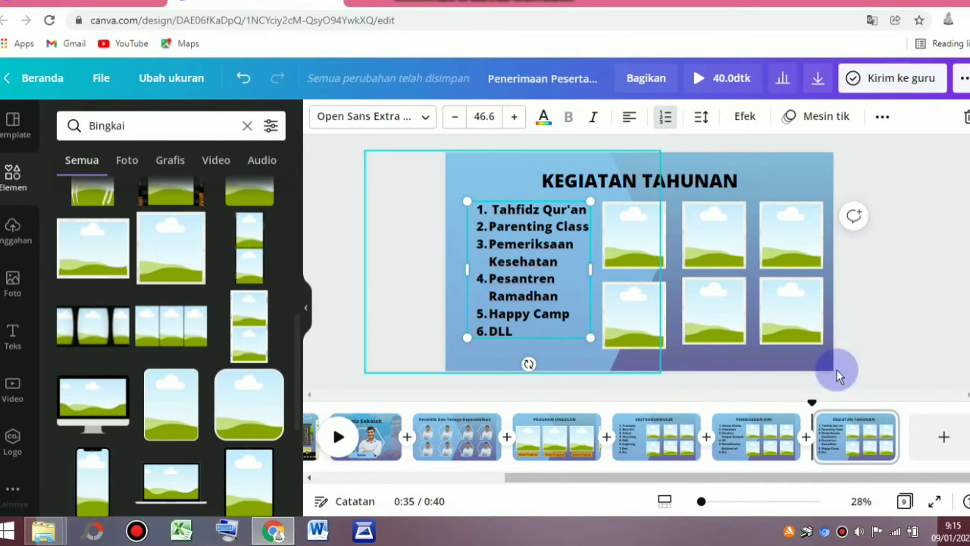
click(877, 340)
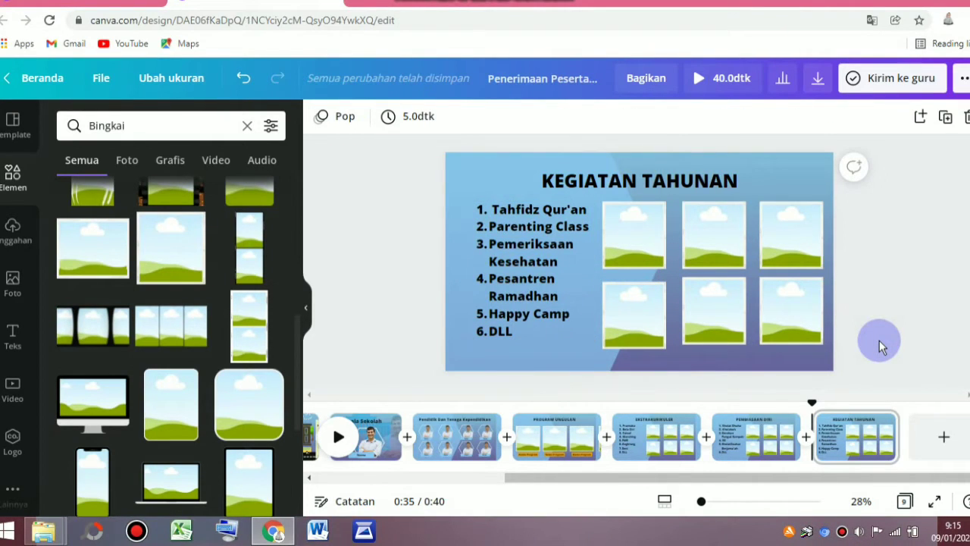
Duplicate the KEGIATAN TAHUNAN page at the end of the timeline
click(877, 429)
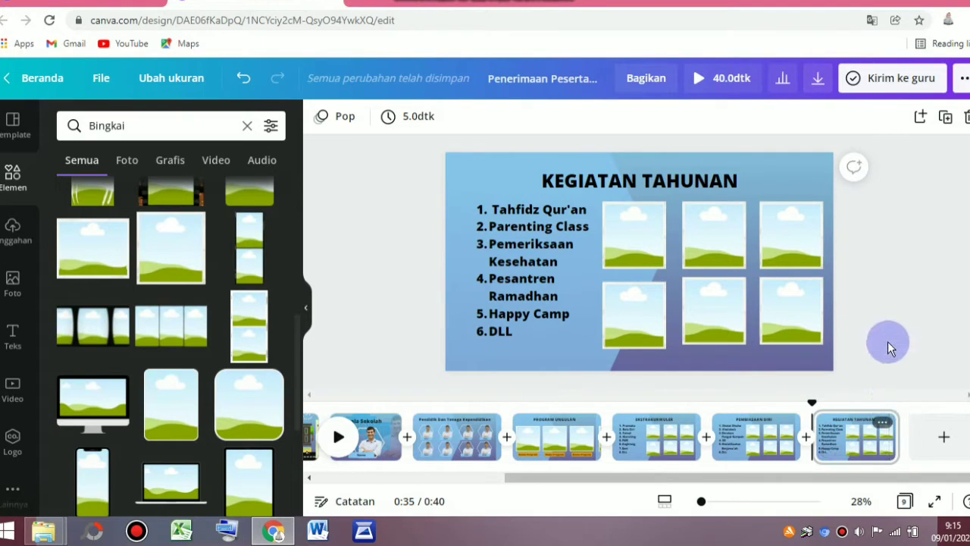
click(881, 421)
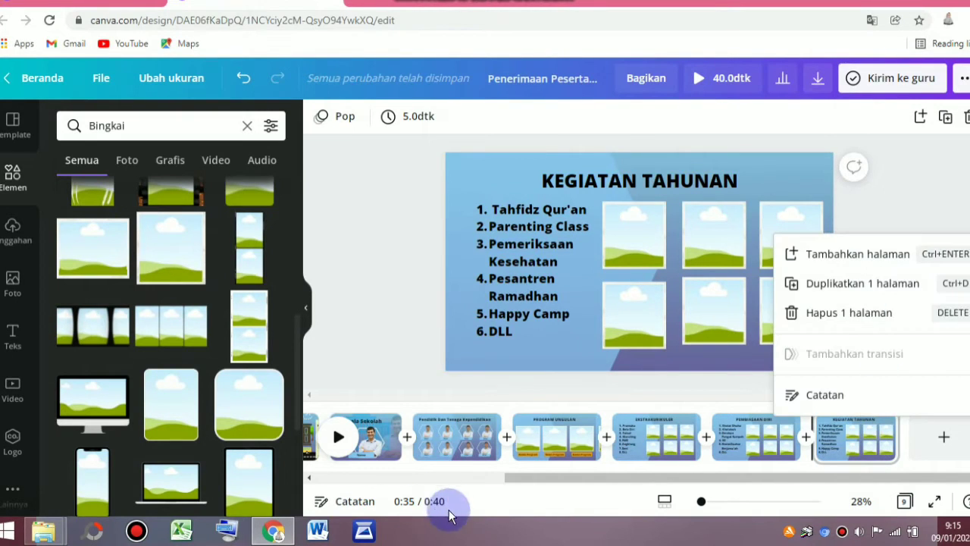
click(824, 288)
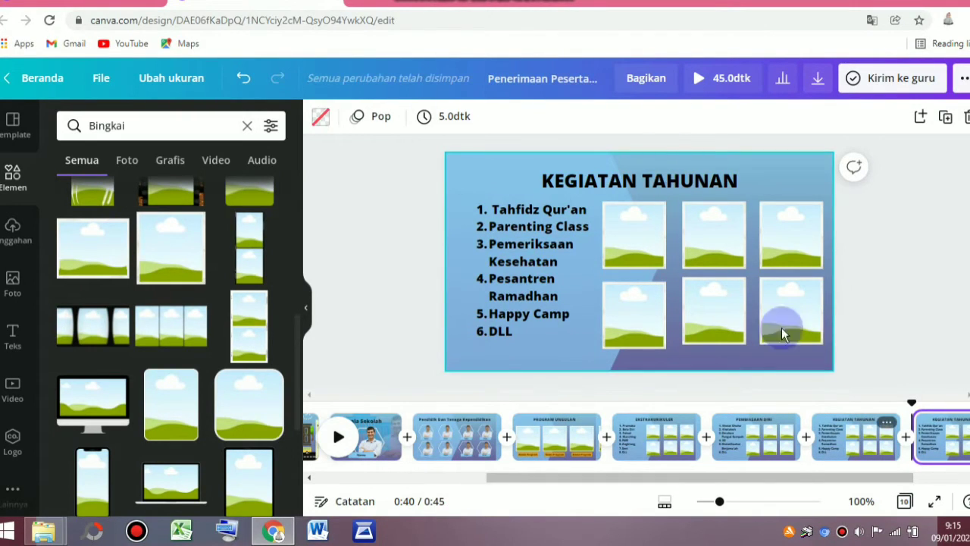
Change the heading of the new last page to FASILITAS SEKOLAH
click(650, 178)
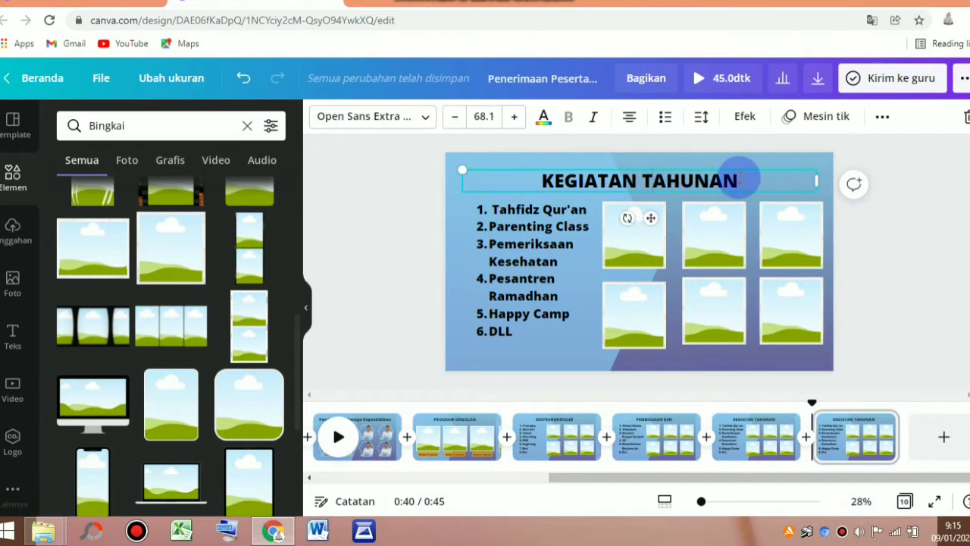
drag(739, 179, 540, 179)
text(fa)
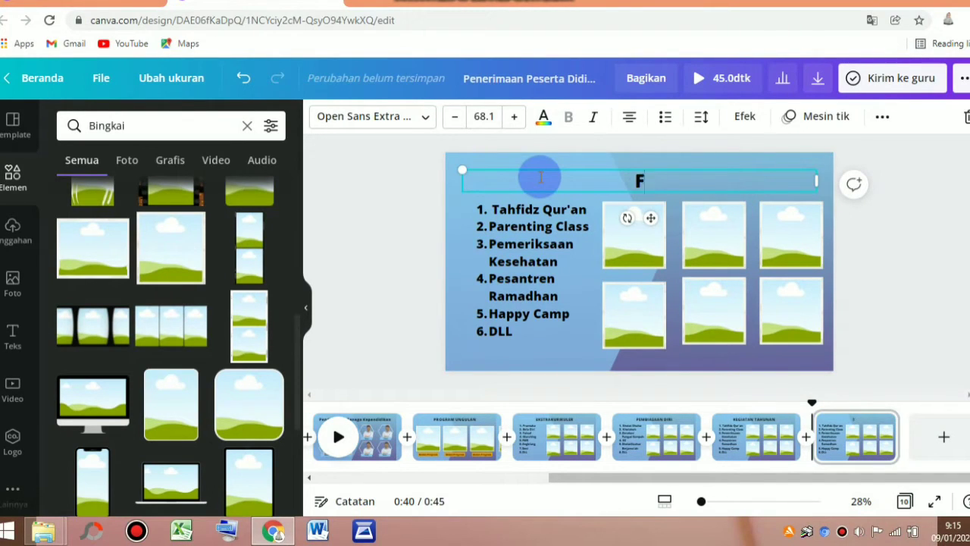
text(silitas sekolah)
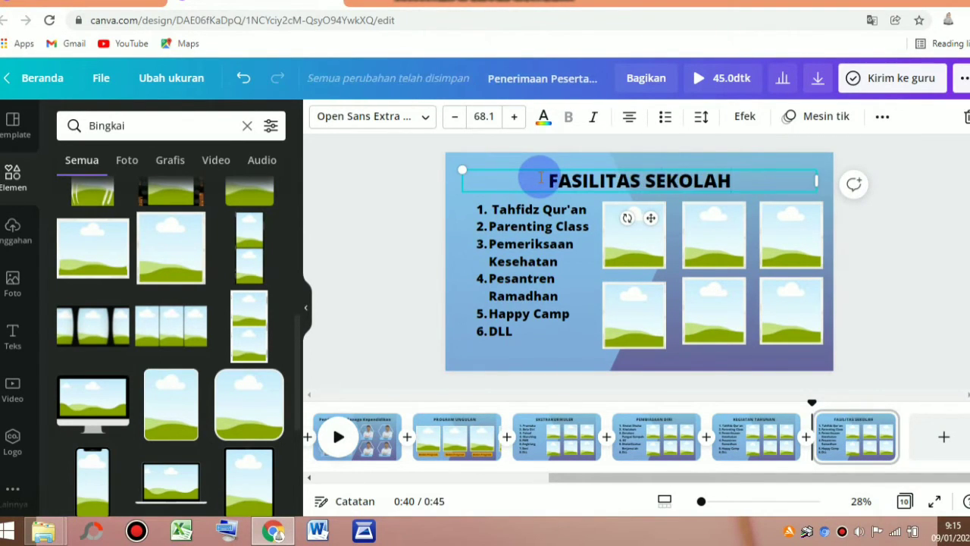
Delete the copied numbered list and all six photo frames from the FASILITAS SEKOLAH page
click(549, 272)
key(Delete)
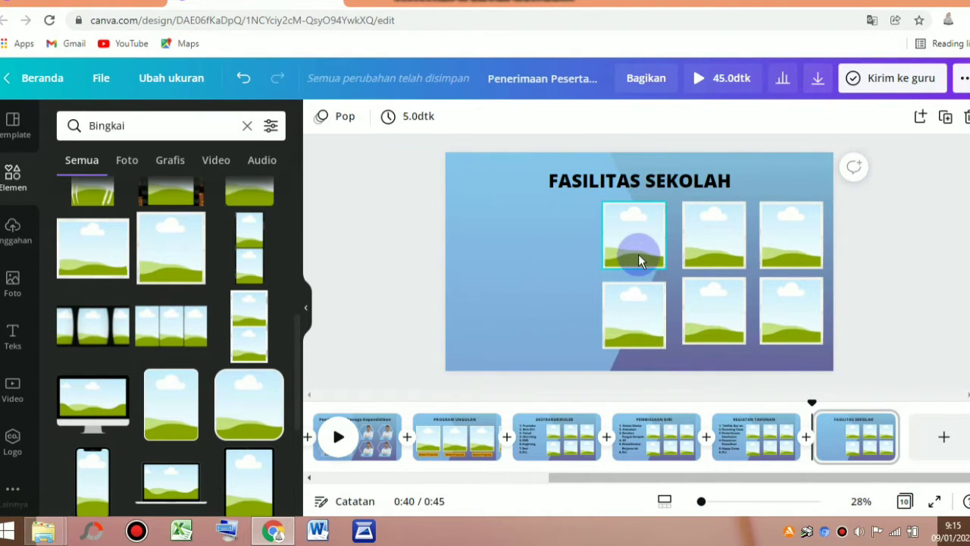
click(638, 261)
key(Delete)
click(624, 306)
key(Delete)
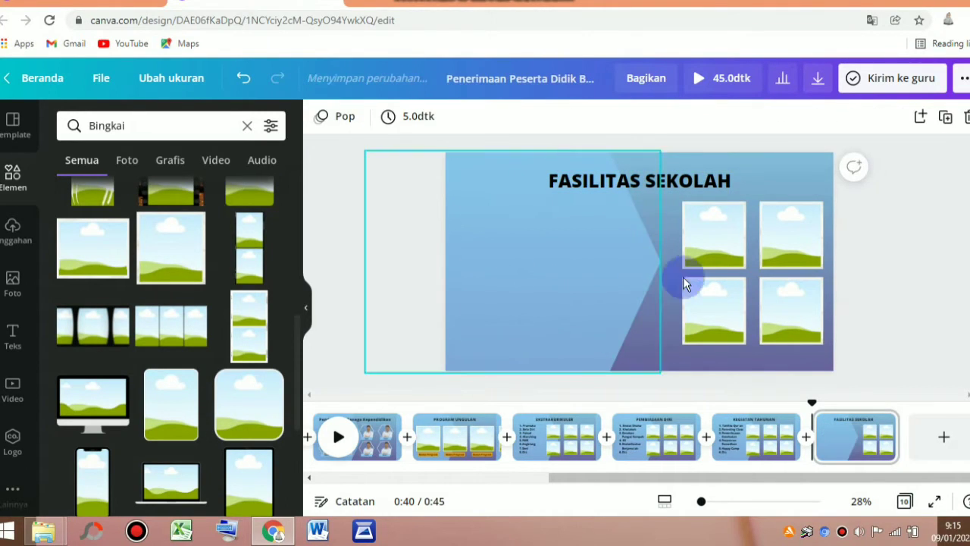
drag(673, 201, 836, 357)
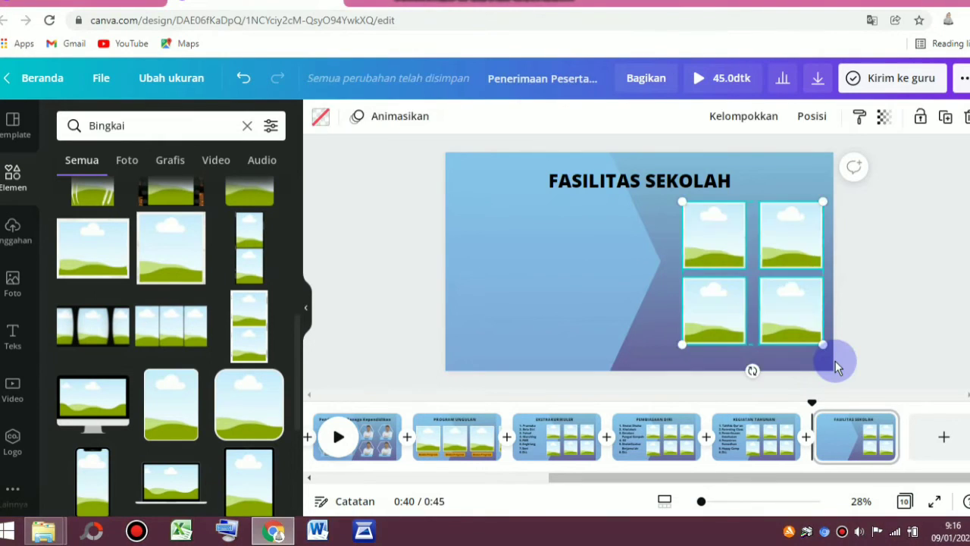
key(Delete)
Find a wide rectangular landscape frame among the Bingkai elements and insert it on the FASILITAS SEKOLAH page
scroll(301, 308, up, 1)
mouse_move(301, 309)
mouse_down()
mouse_move(310, 173)
mouse_move(297, 507)
mouse_move(299, 303)
mouse_up()
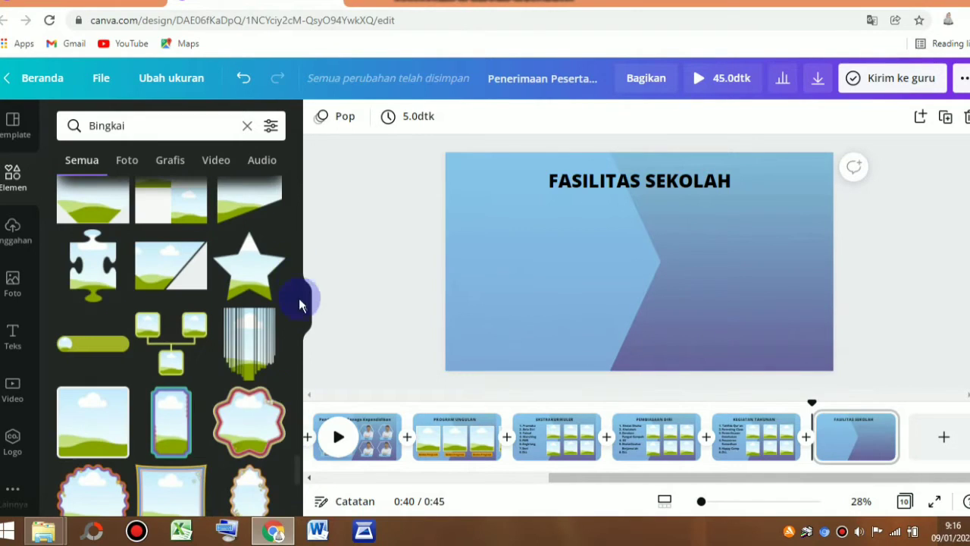
drag(300, 470, 300, 286)
drag(297, 416, 282, 193)
click(162, 353)
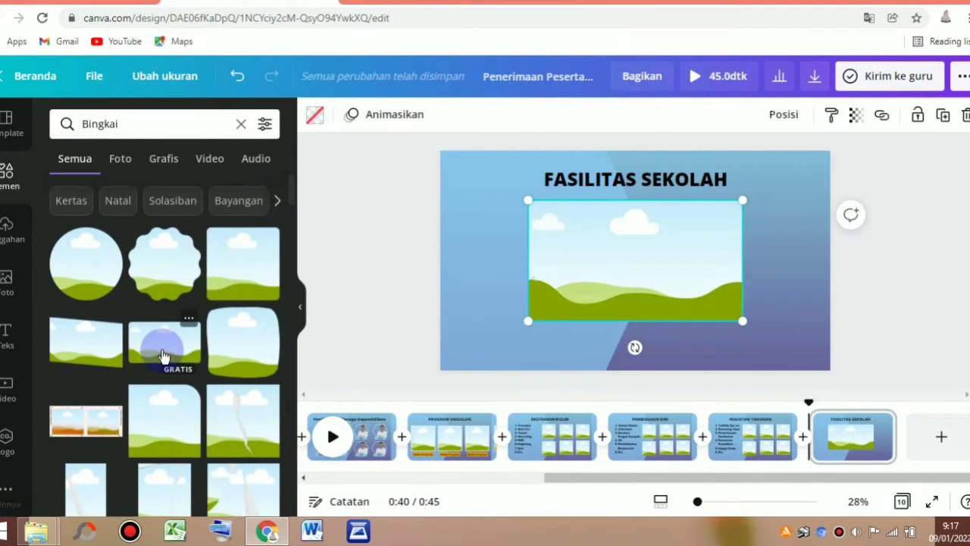
Shrink the frame, place it below the heading at the page's left side, and move the heading slightly up
drag(529, 321, 613, 264)
drag(671, 234, 508, 234)
drag(612, 196, 613, 171)
click(535, 251)
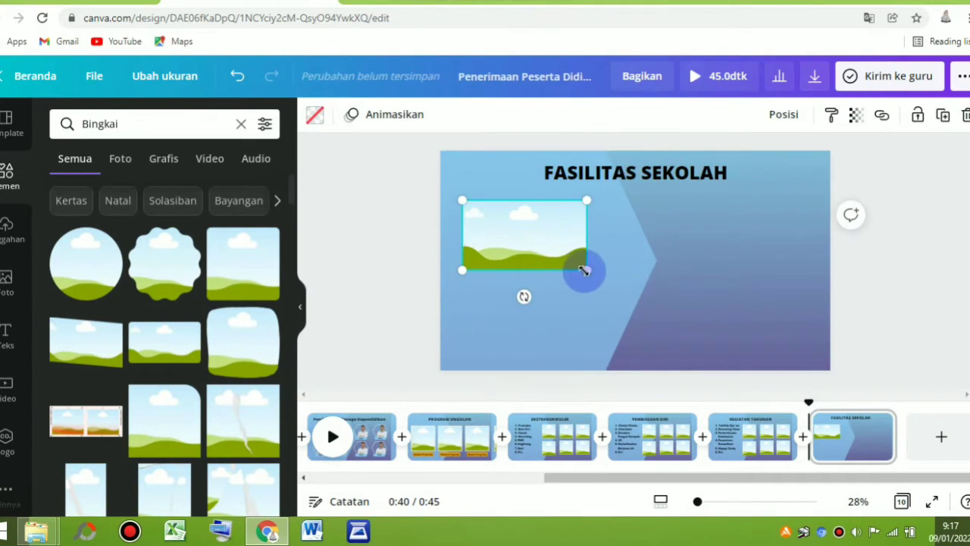
drag(584, 269, 498, 303)
Duplicate the frame and arrange the copies into a grid of two rows with three frames each
click(522, 230)
drag(542, 229, 646, 299)
drag(581, 245, 778, 319)
drag(553, 251, 788, 241)
drag(564, 230, 635, 225)
click(330, 262)
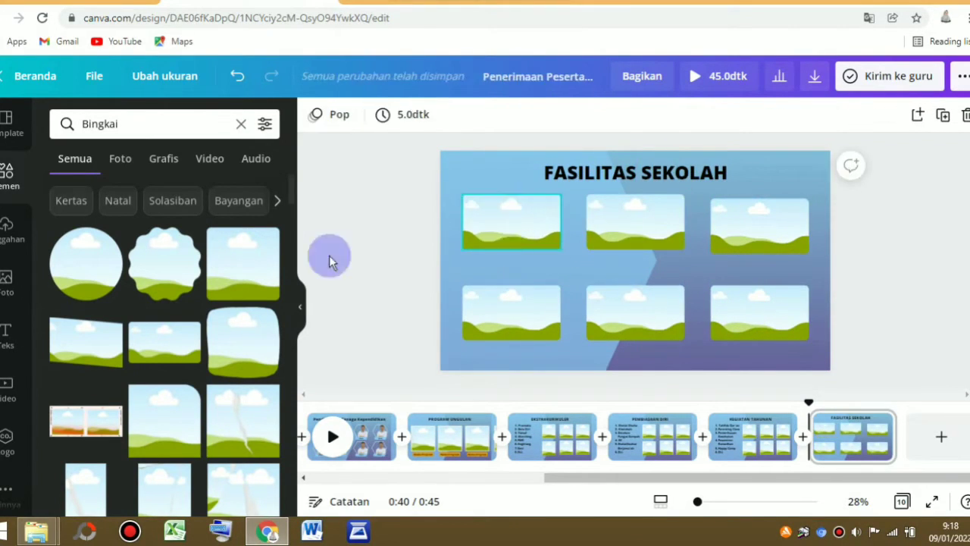
click(167, 160)
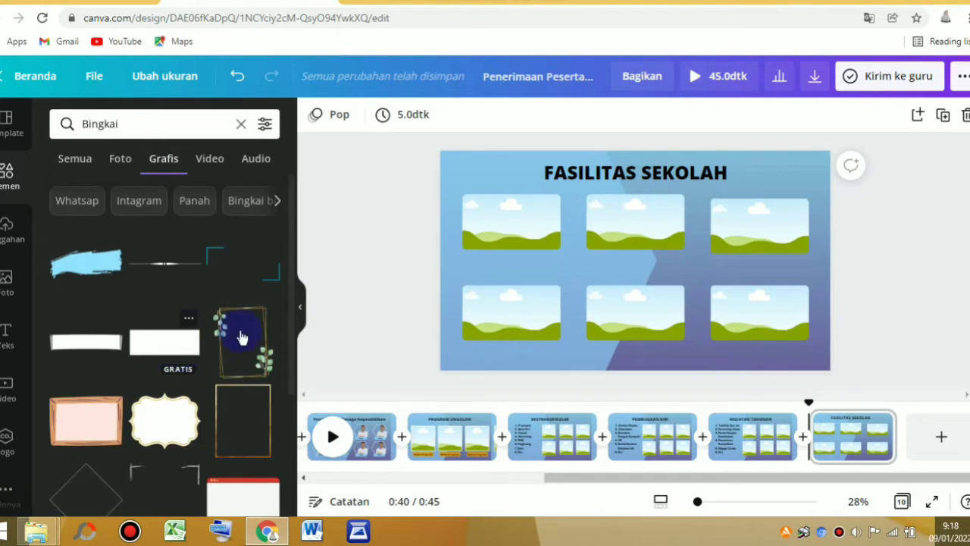
click(165, 342)
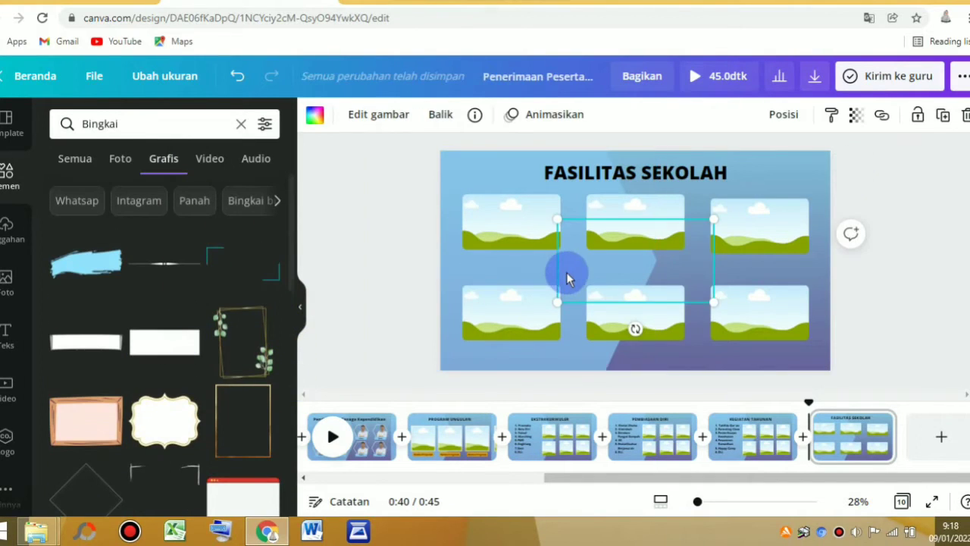
key(Delete)
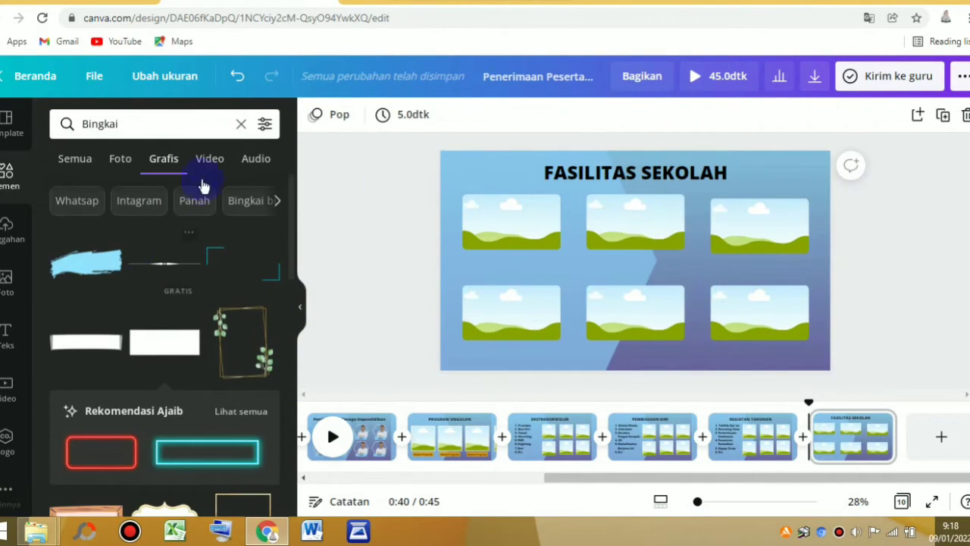
click(241, 126)
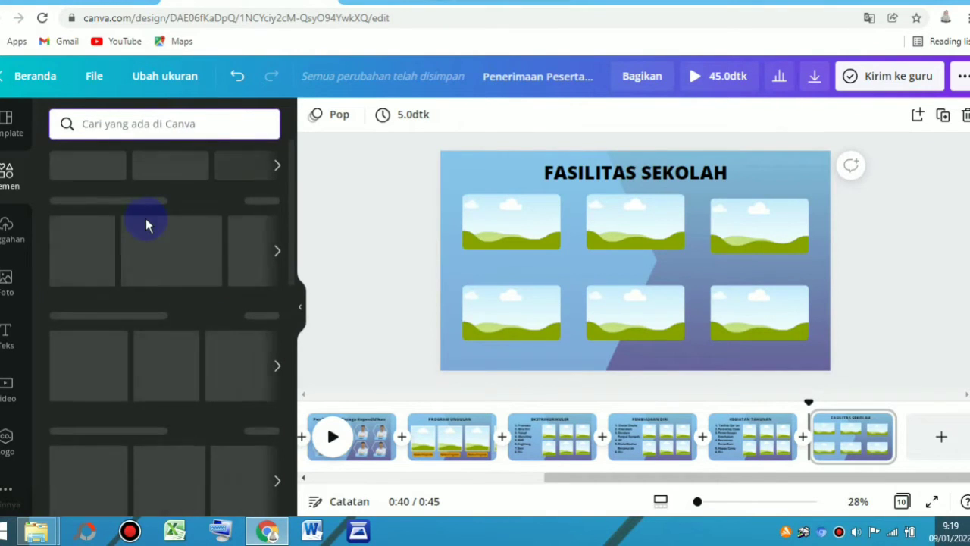
Duplicate the FASILITAS SEKOLAH heading, move the copy down over the upper frames, and replace its text with Ruang Kelas
drag(713, 160, 713, 170)
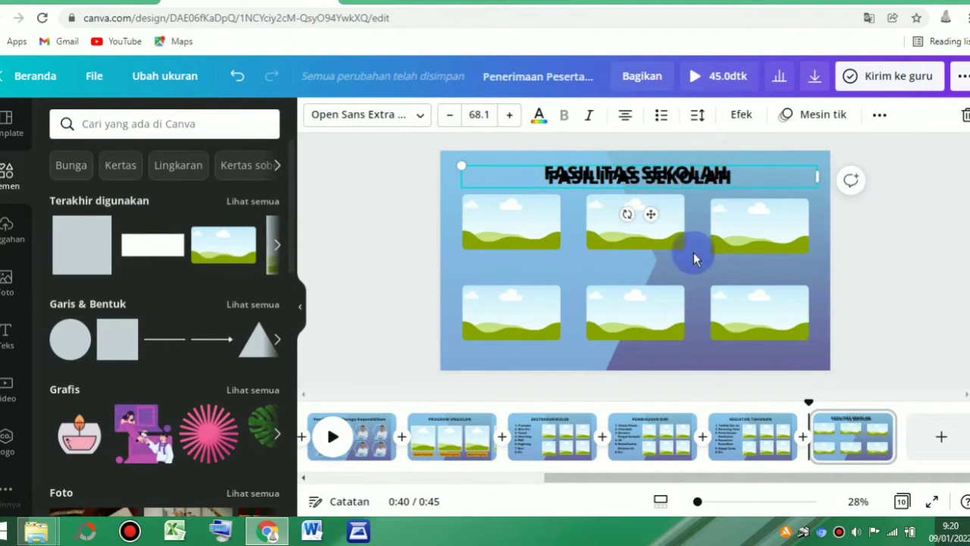
drag(653, 214, 651, 258)
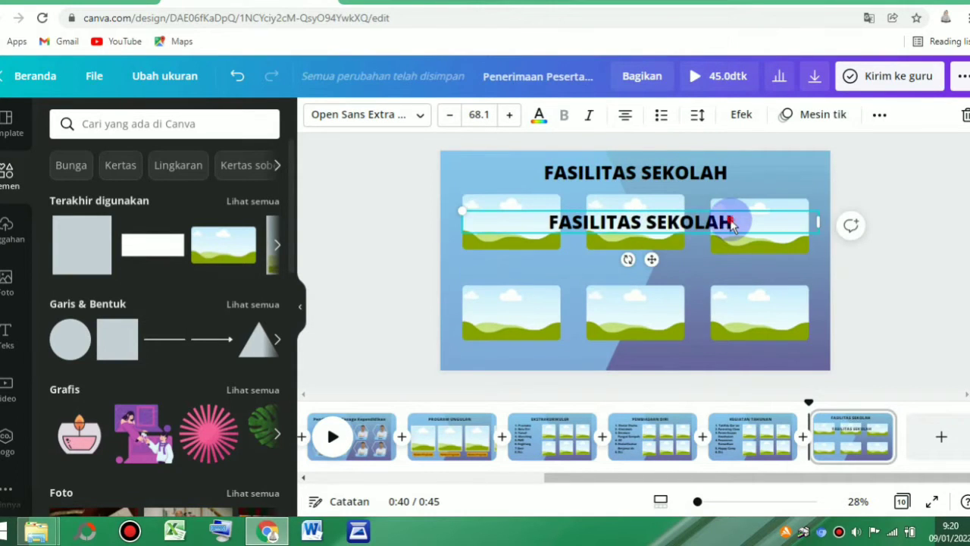
key(BackSpace)
key(BackSpace)
key(BackSpace)
key(BackSpace)
key(BackSpace)
key(BackSpace)
key(BackSpace)
key(BackSpace)
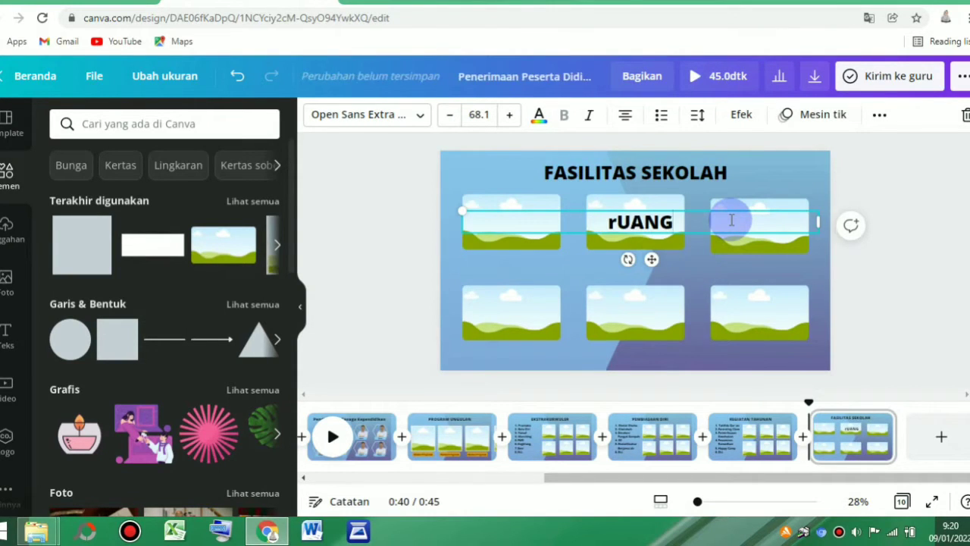
text(Ruang Kelas)
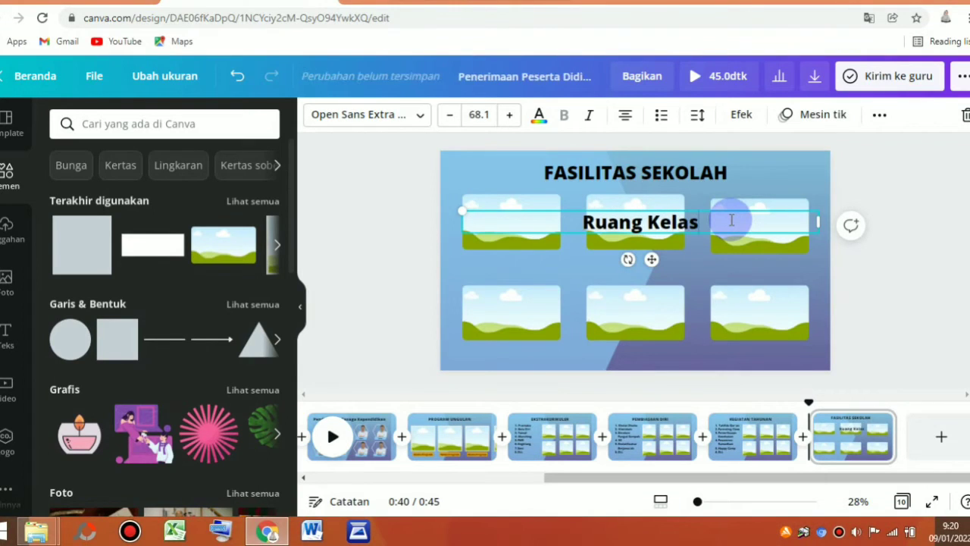
Narrow the Ruang Kelas text box, scale its text down to size 46.8, and place it beneath the first frame
drag(818, 221, 587, 235)
click(683, 260)
click(493, 221)
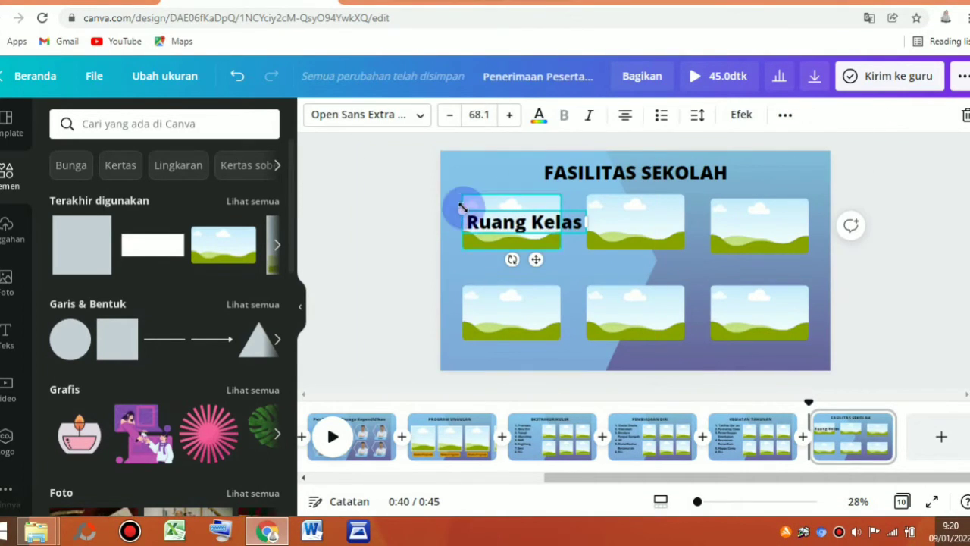
drag(461, 209, 502, 217)
Copy the Ruang Kelas caption beneath the other five frames, changing the one under the upper middle frame to Lapangan
drag(553, 255, 647, 292)
key(ctrl+d)
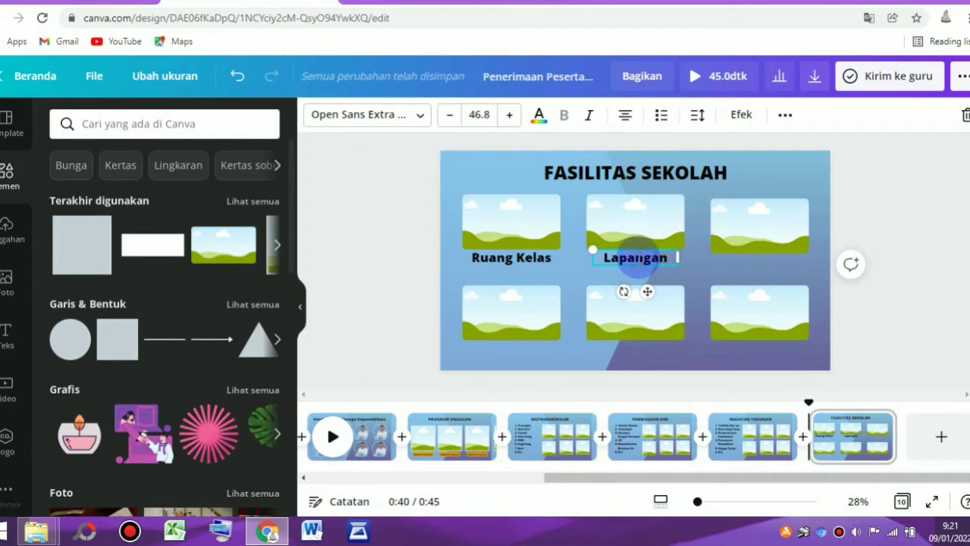
click(511, 258)
key(ctrl+d)
drag(530, 296, 516, 379)
drag(533, 267, 649, 358)
drag(546, 260, 781, 263)
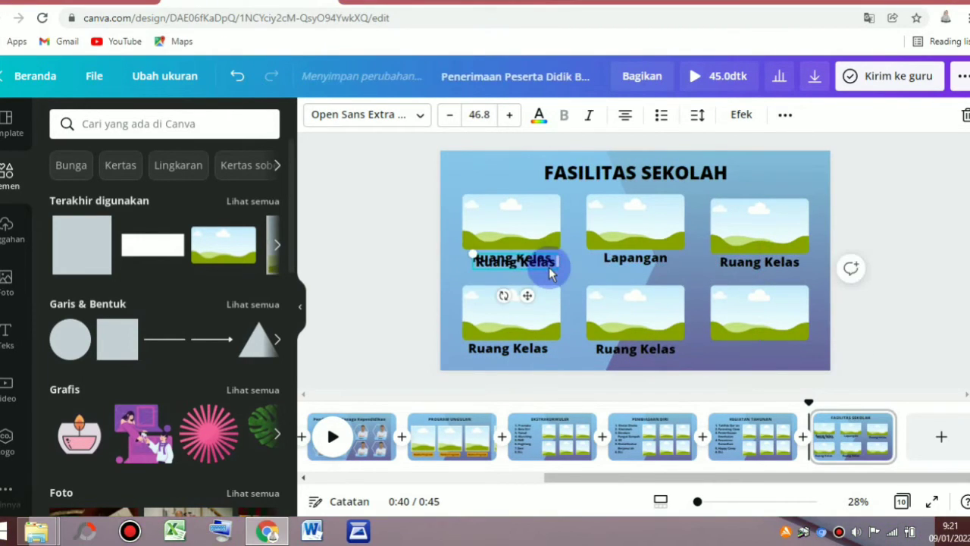
drag(549, 265, 796, 351)
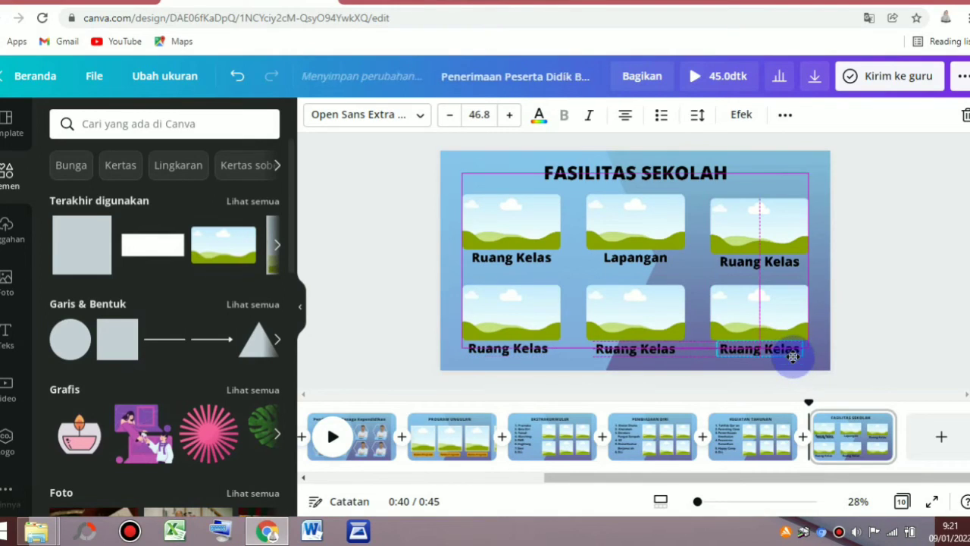
Change the upper right caption to Majid and the lower left to Perpustakaan, widening the latter to fit one line
click(797, 261)
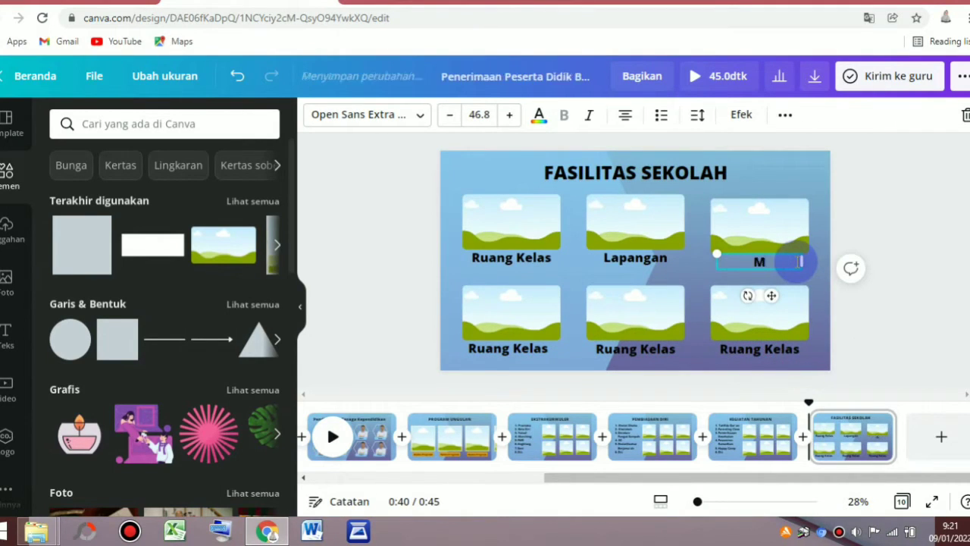
click(517, 351)
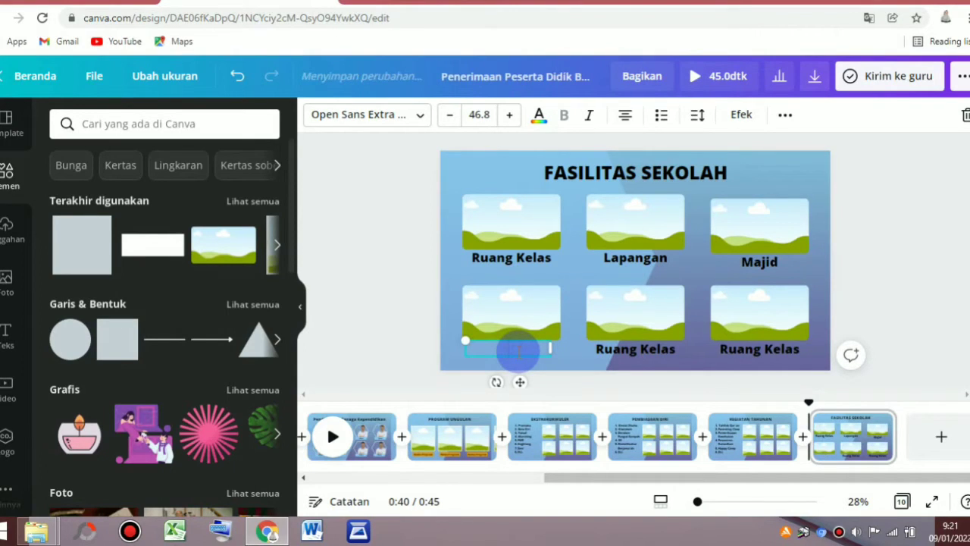
text(Perpustakaan)
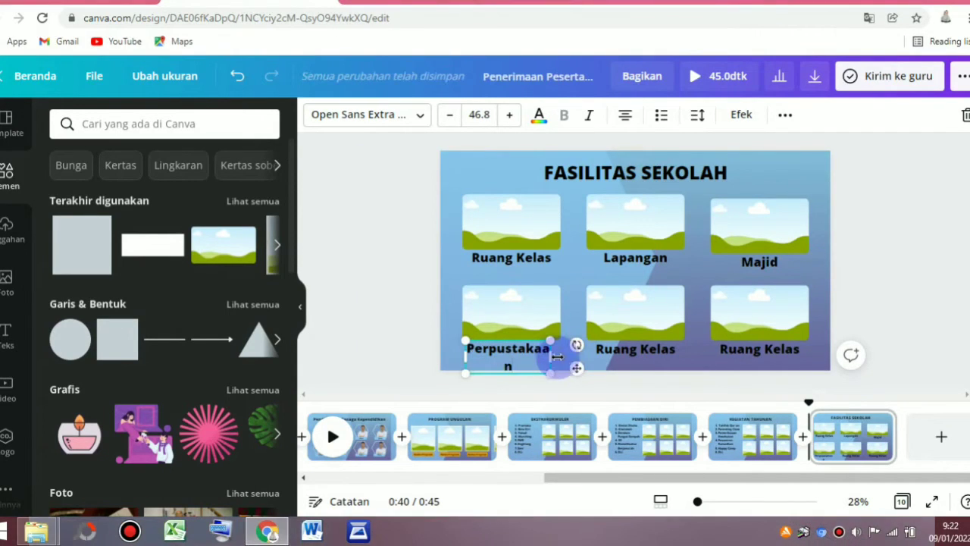
drag(557, 356, 563, 354)
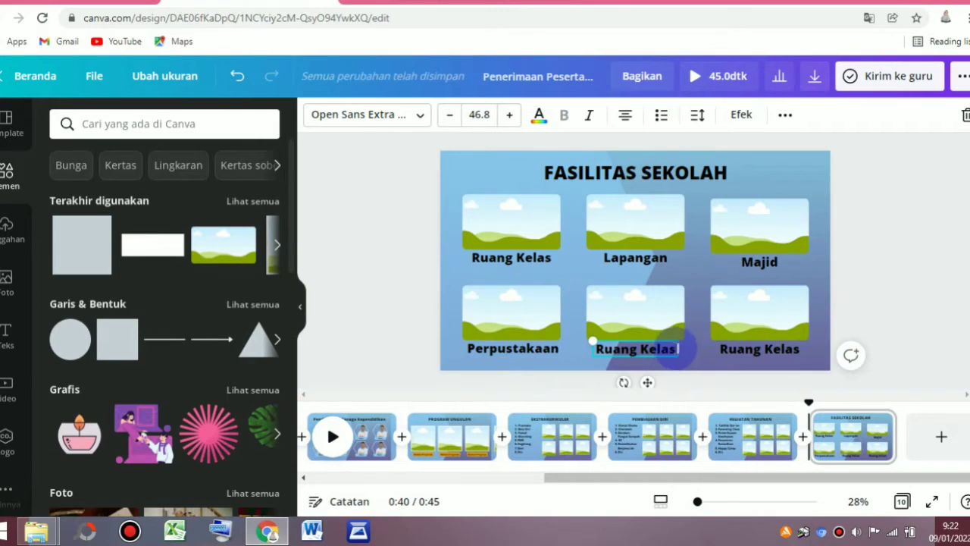
Change the lower middle caption to Toilet and the lower right caption to Aula
drag(677, 349, 597, 349)
text(Toilet)
click(762, 361)
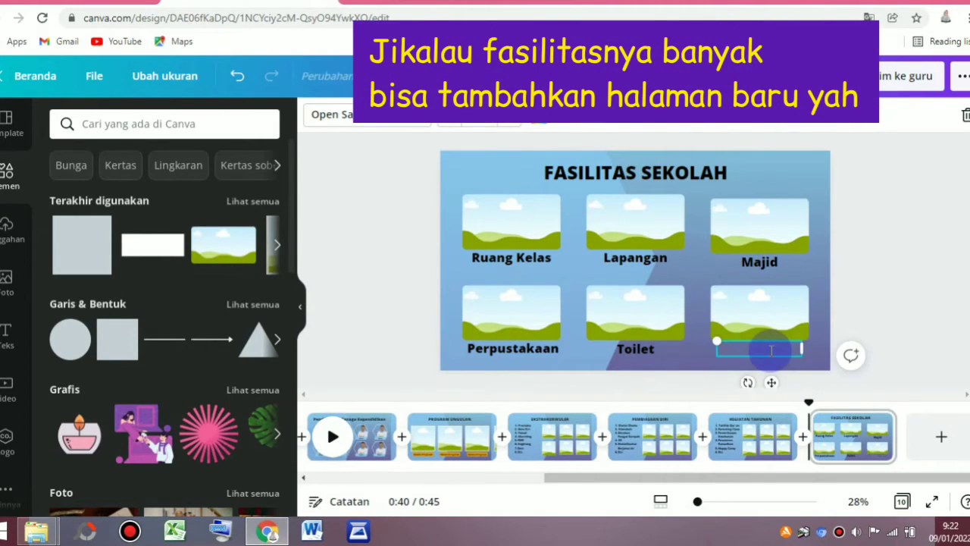
text(Aula)
click(840, 318)
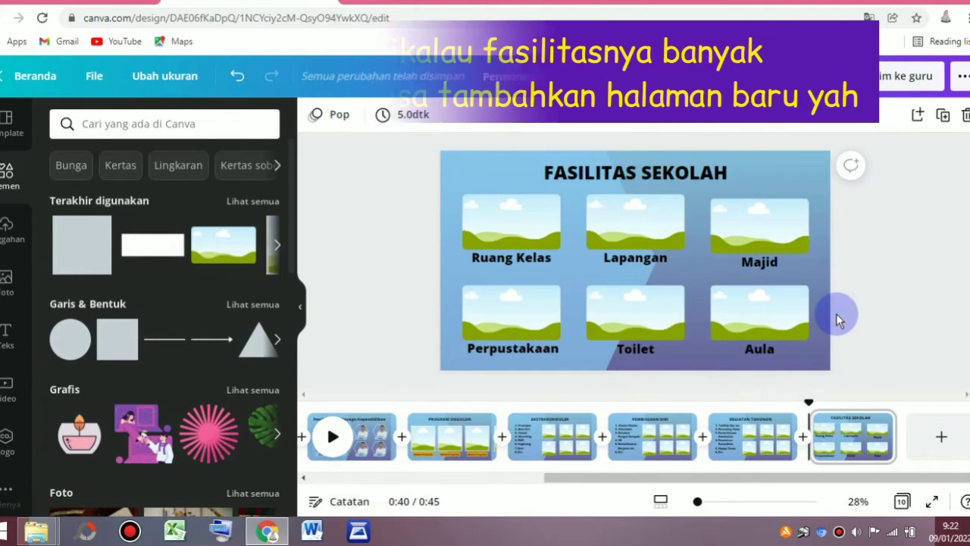
Duplicate the FASILITAS SEKOLAH page and delete all frames, captions and the diagonal shape from the copy, keeping only the title
mouse_move(880, 435)
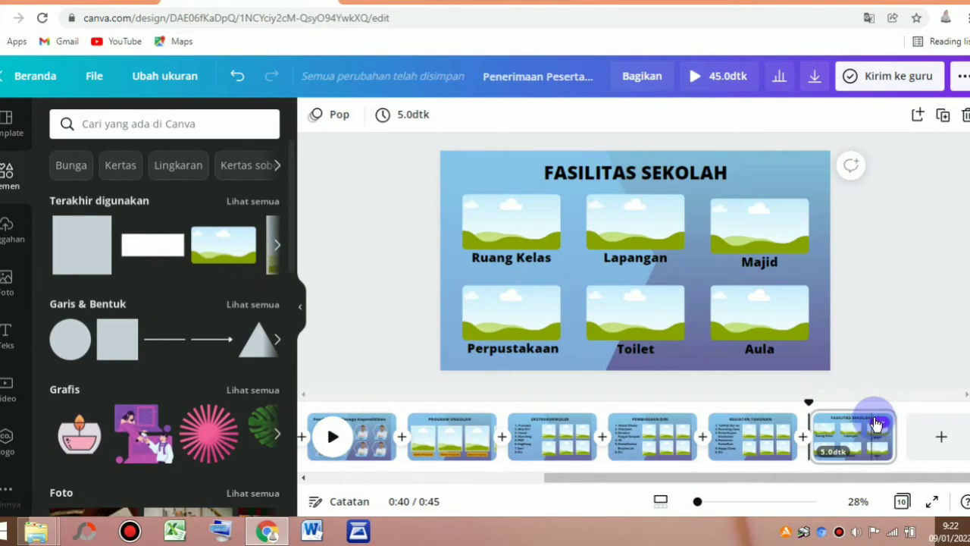
click(877, 423)
click(862, 284)
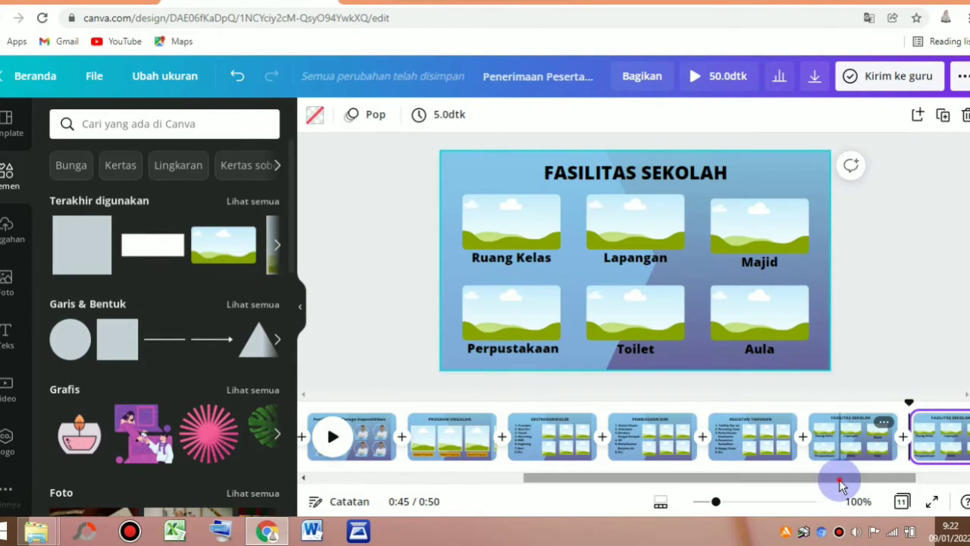
drag(841, 482, 900, 483)
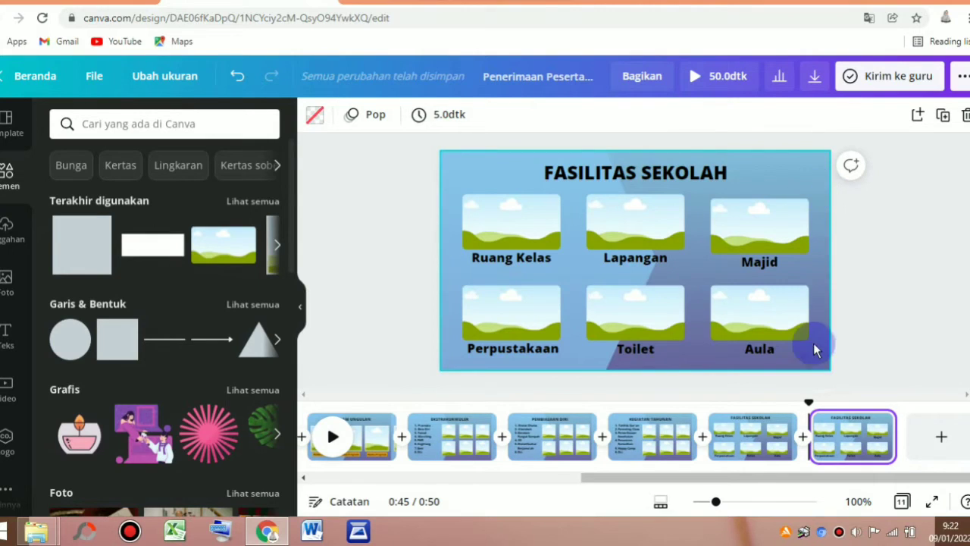
drag(815, 349, 511, 225)
key(Delete)
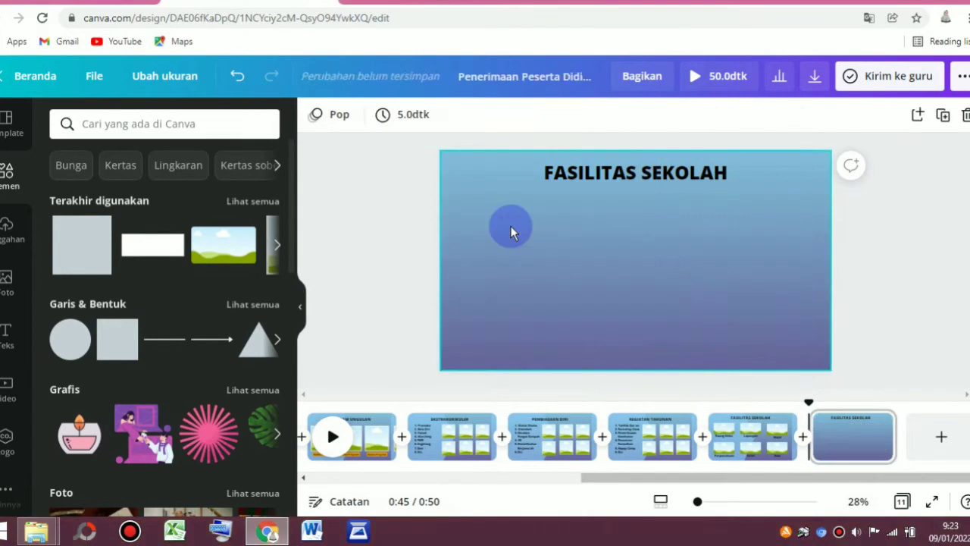
Add a square shape and stretch it into a large rectangle covering most of the page, leaving an even margin around it
click(596, 174)
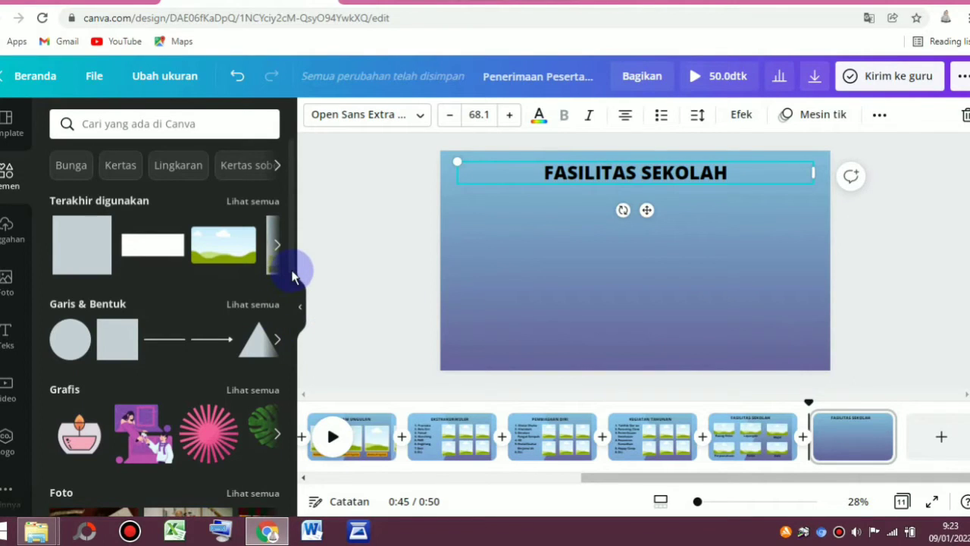
scroll(294, 276, down, 1)
scroll(289, 262, up, 1)
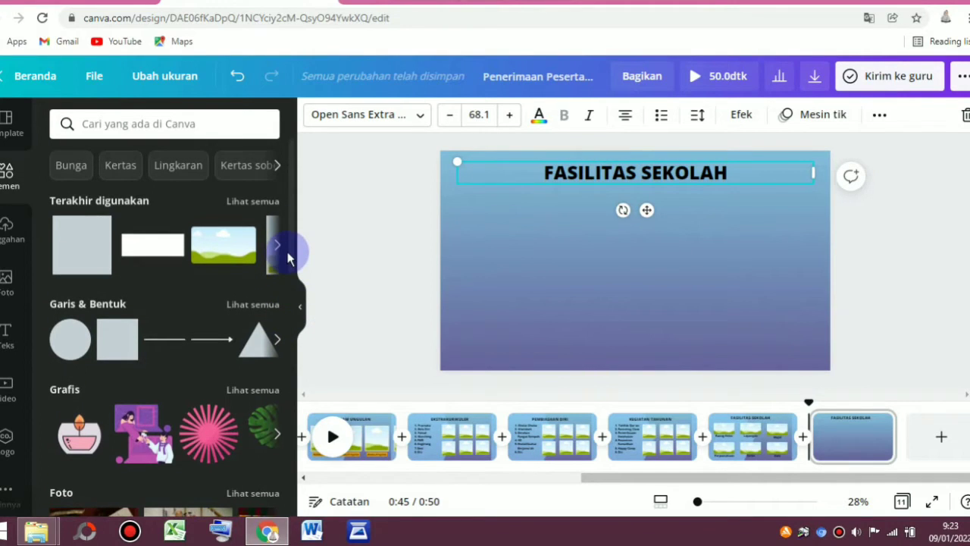
click(69, 227)
drag(576, 260, 457, 260)
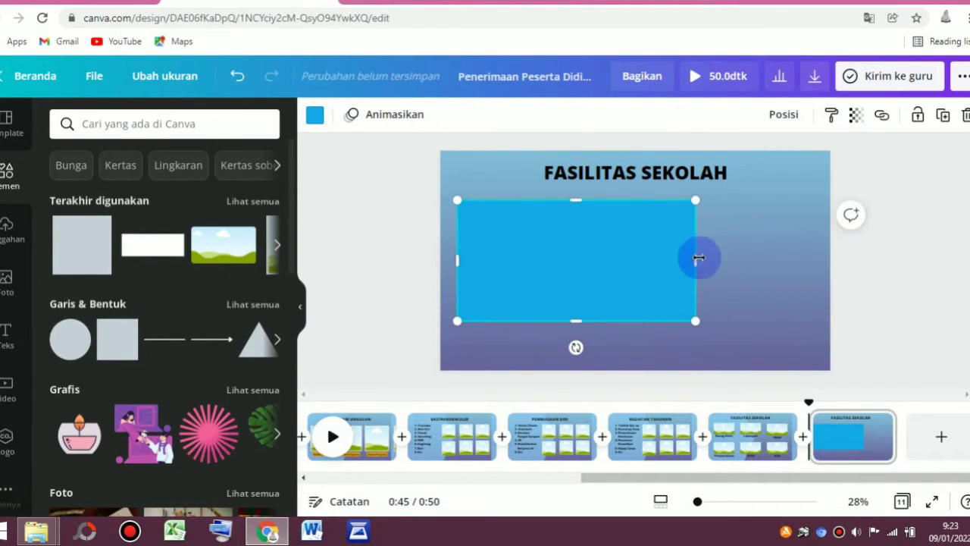
drag(699, 258, 809, 260)
drag(633, 321, 632, 348)
drag(632, 199, 633, 173)
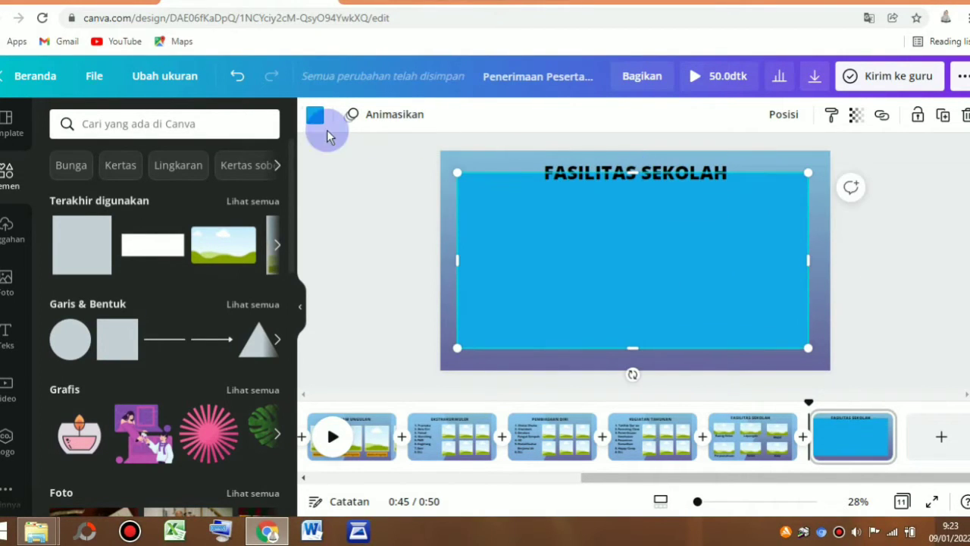
Recolour the large rectangle teal and make it semi-transparent
click(315, 114)
click(184, 231)
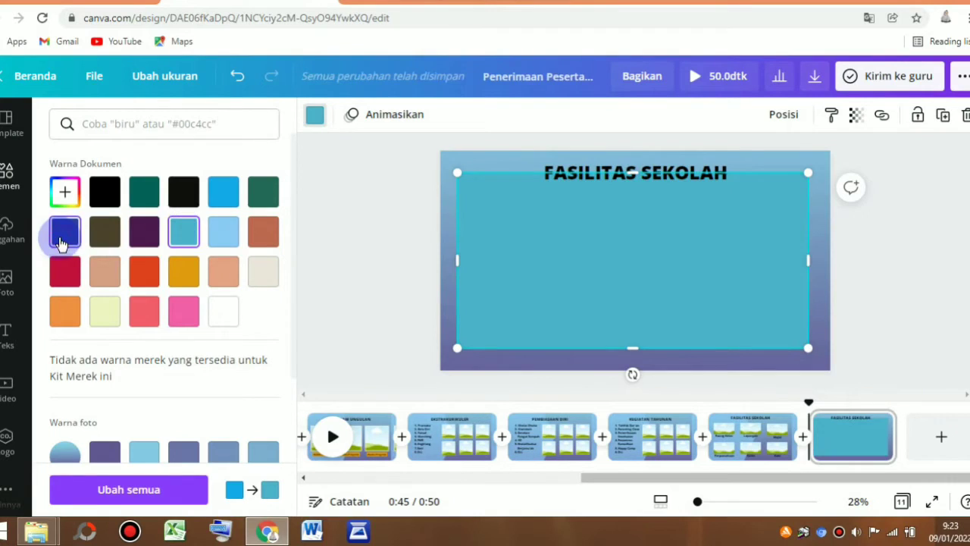
click(66, 231)
click(183, 231)
click(855, 115)
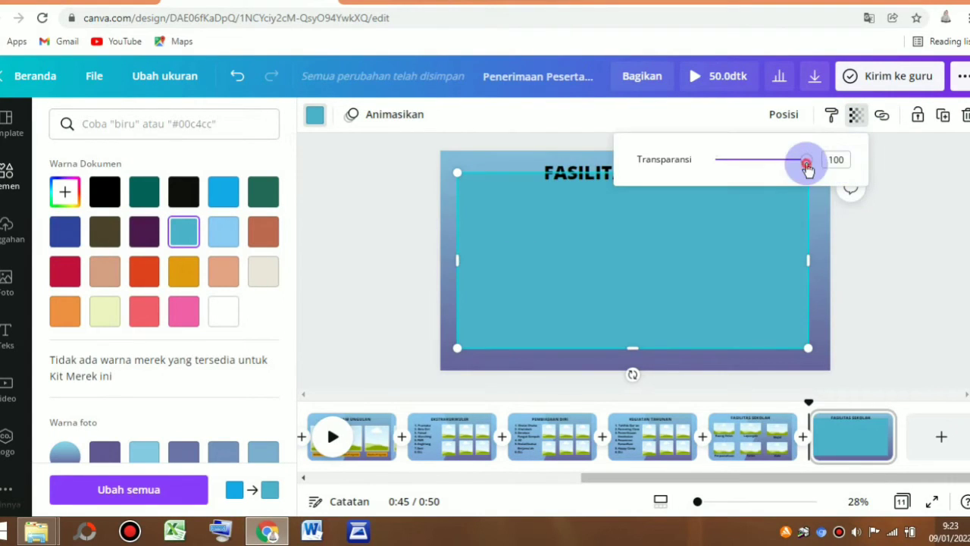
drag(806, 163, 752, 175)
click(860, 269)
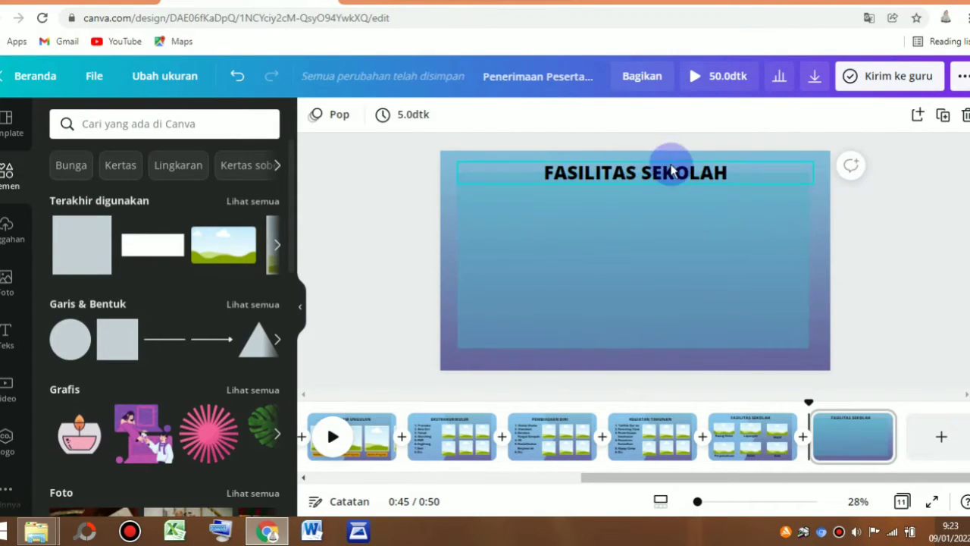
Move the title to the rectangle's lower edge and add a black pentagon centred at its upper edge
drag(678, 162, 672, 339)
click(267, 307)
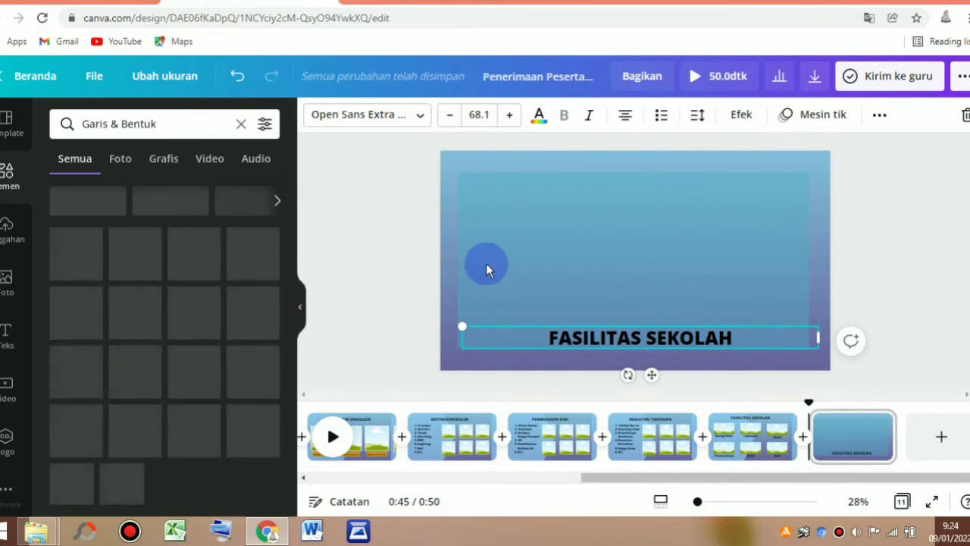
scroll(293, 303, down, 5)
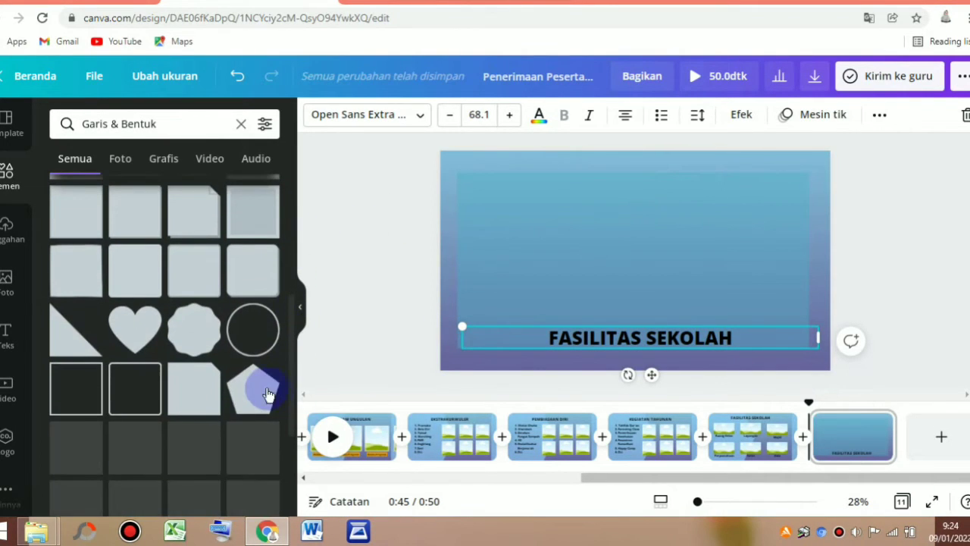
drag(675, 252, 630, 263)
click(314, 114)
click(184, 191)
drag(596, 235, 631, 214)
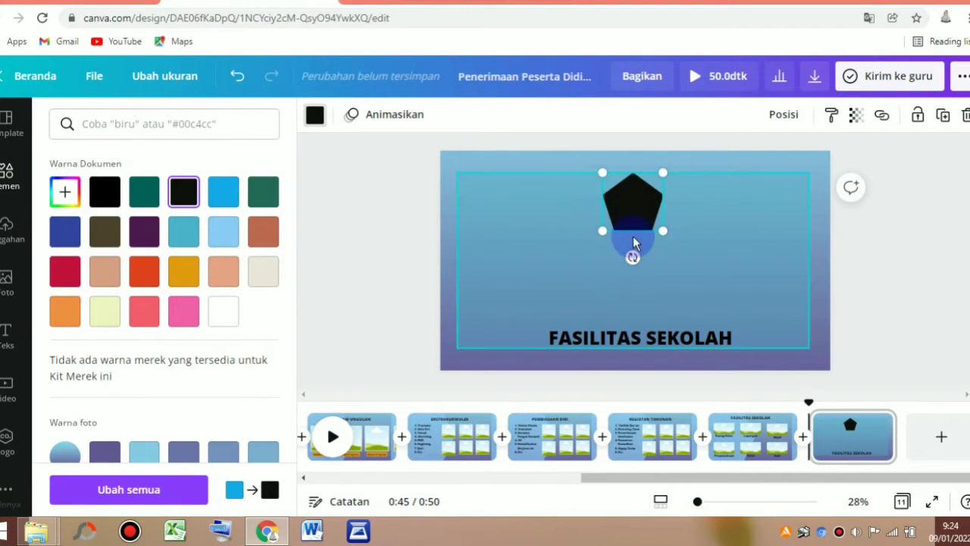
Copy the title above itself, change the copy's text to LOGO, and narrow its box to fit the word
drag(622, 336, 615, 265)
double_click(738, 276)
key(ctrl+a)
key(BackSpace)
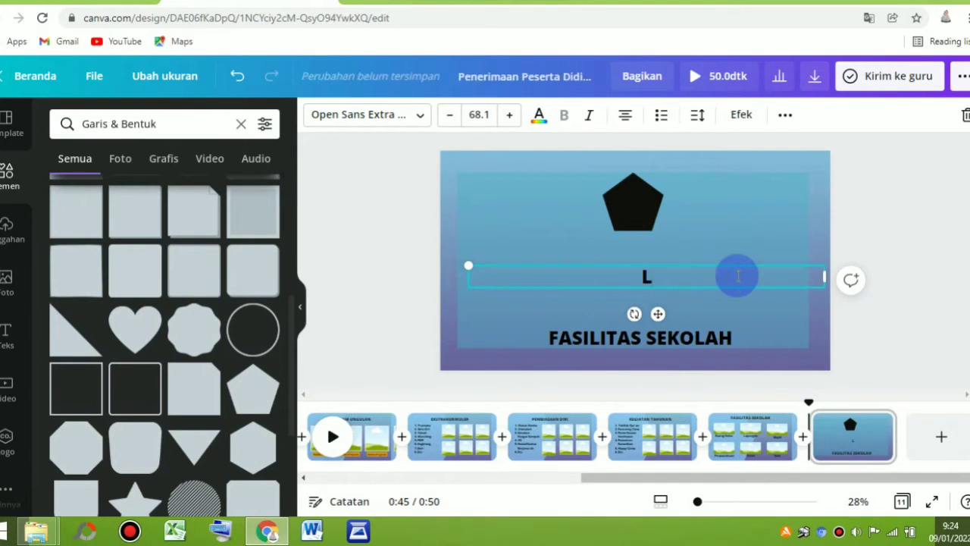
text(LOGO)
drag(824, 276, 532, 278)
Colour the LOGO text white and place it on the black pentagon
click(539, 114)
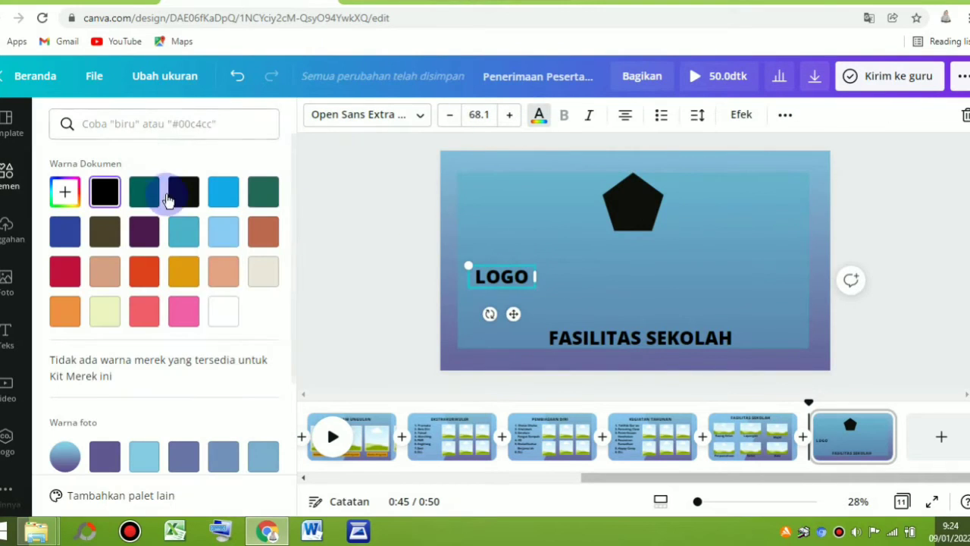
click(223, 311)
drag(513, 313, 640, 238)
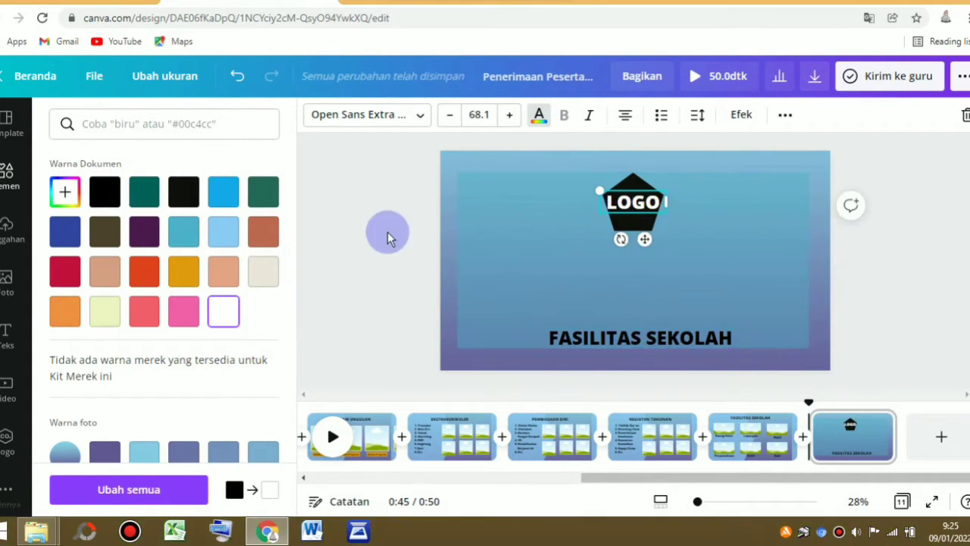
click(448, 247)
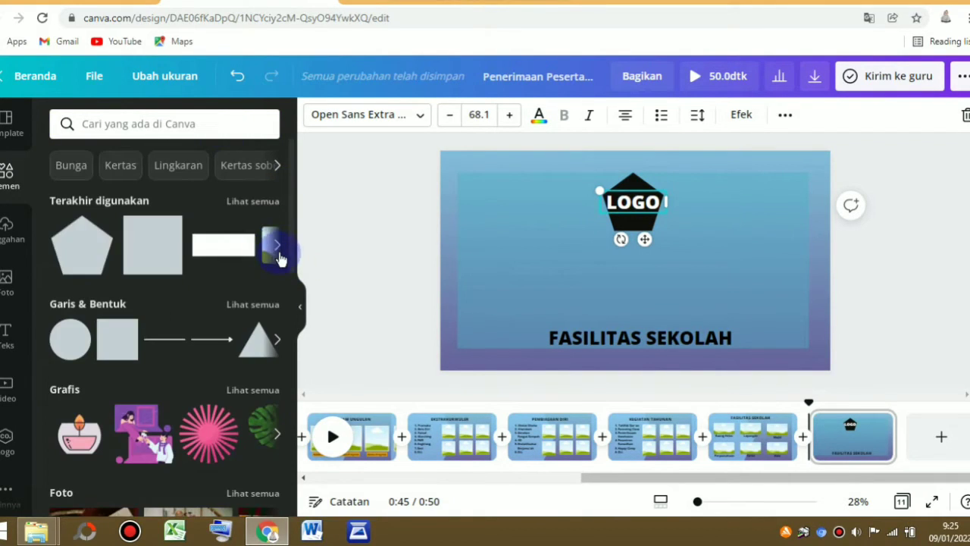
Add the recently used three-students illustration centred below the pentagon, and shift the pentagon and LOGO text up to make room
click(279, 251)
click(278, 250)
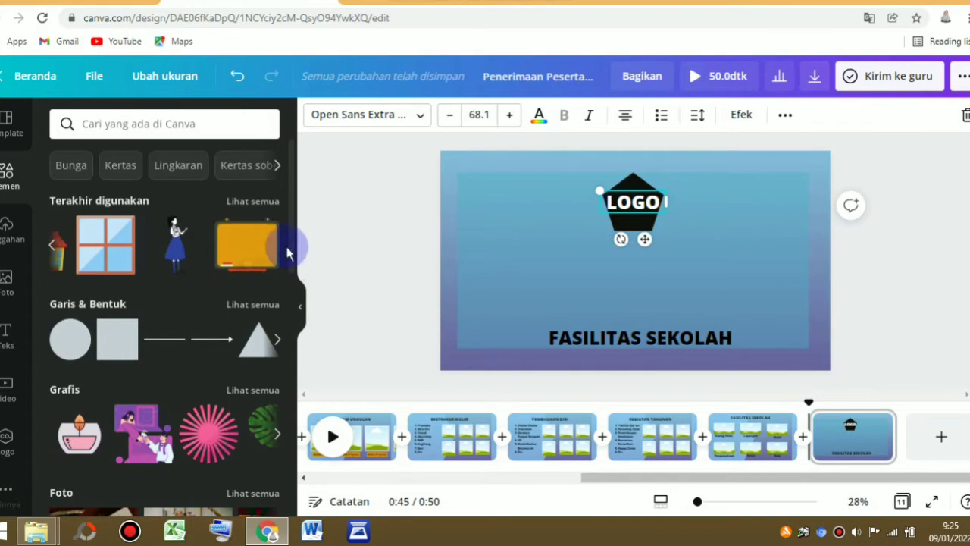
click(255, 202)
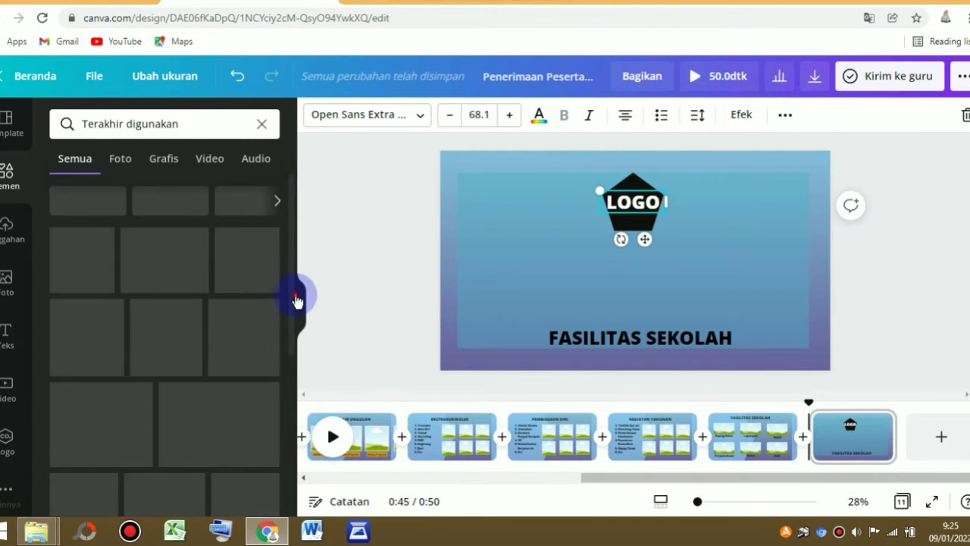
drag(295, 309, 290, 495)
drag(243, 292, 806, 364)
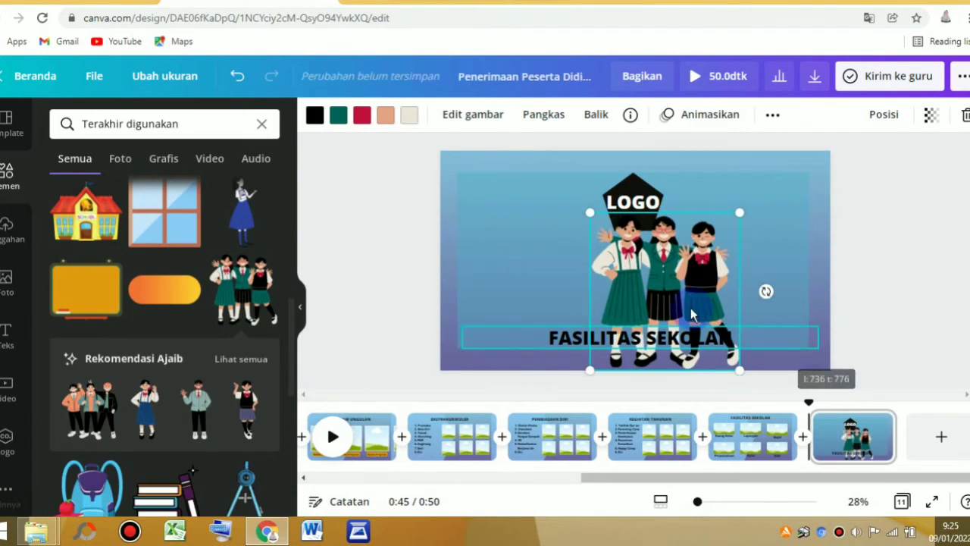
click(635, 193)
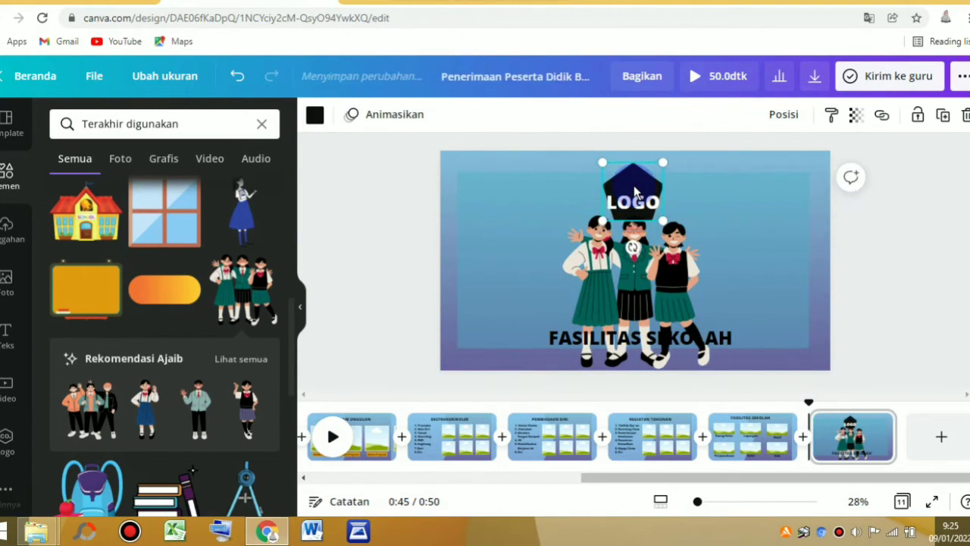
click(635, 203)
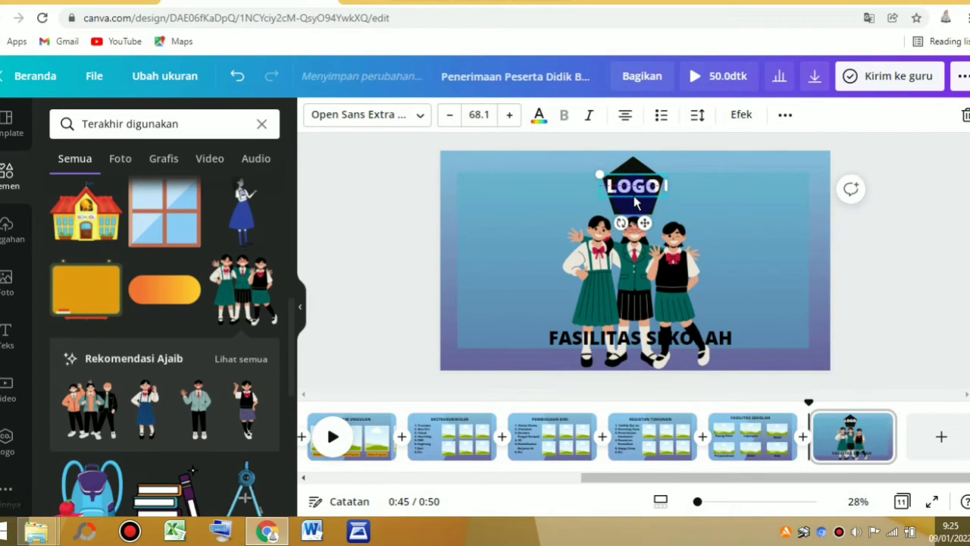
Crop the students illustration from below so only their upper bodies remain
click(656, 237)
click(530, 114)
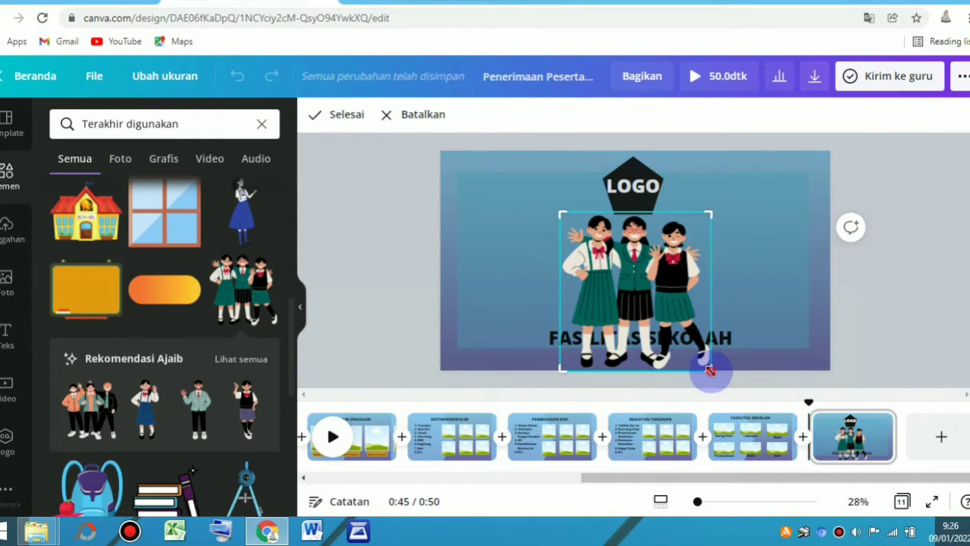
drag(710, 370, 708, 292)
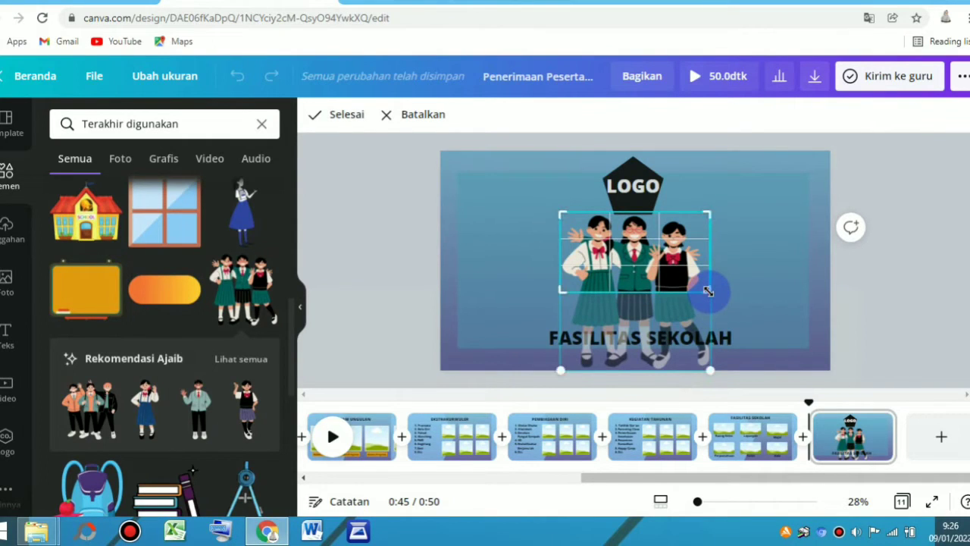
click(333, 115)
Move the FASILITAS SEKOLAH text directly beneath the students and change it to AYO DAFTAR SEKOLAH
click(626, 340)
drag(627, 340, 628, 301)
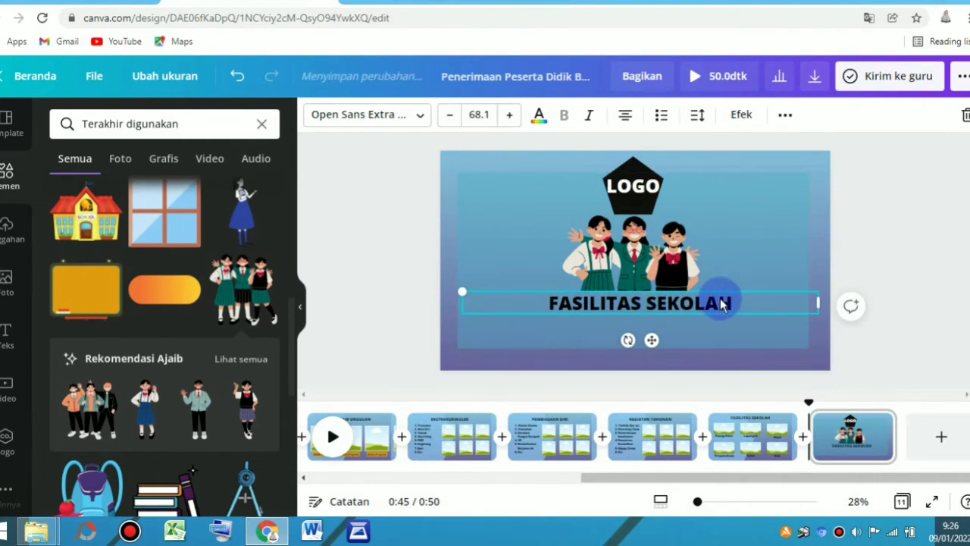
drag(736, 301, 537, 303)
text(AYO )
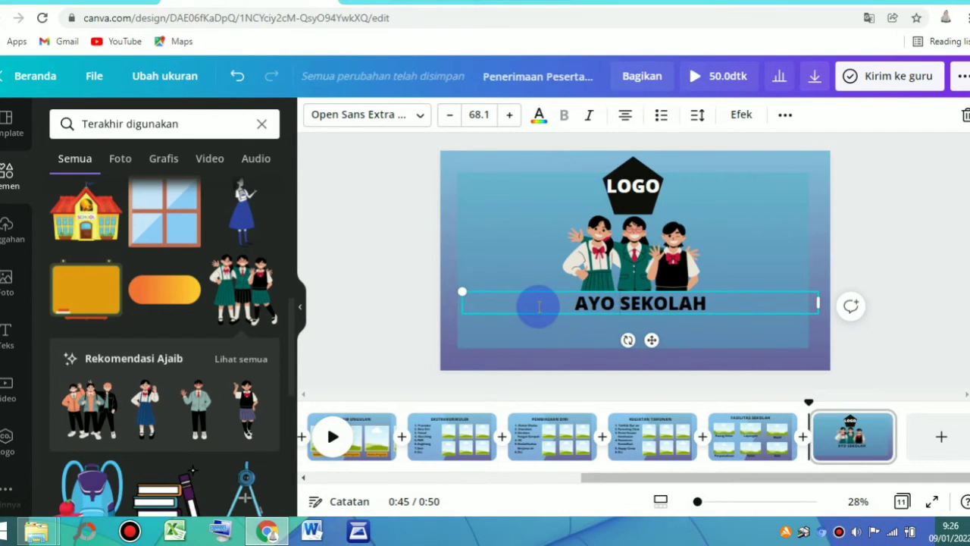
text(DAFTAR)
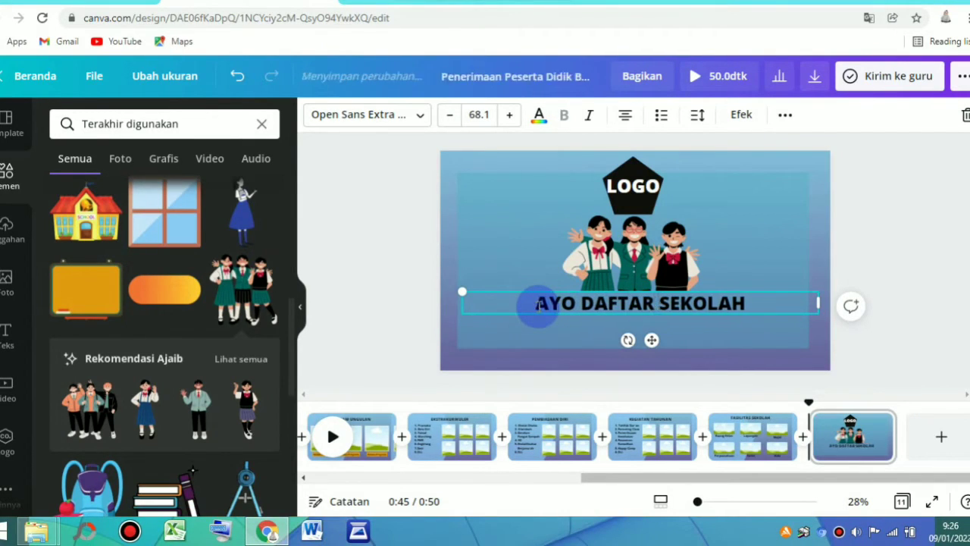
click(770, 341)
Narrow the AYO DAFTAR SEKOLAH box to fit its text and centre it over the illustration's lower edge
click(753, 307)
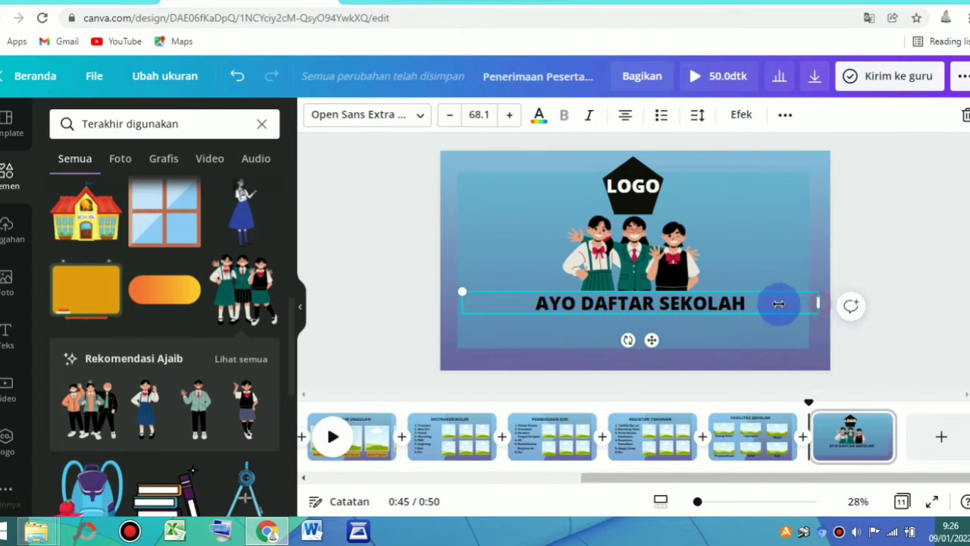
drag(810, 304, 684, 302)
drag(626, 327, 639, 326)
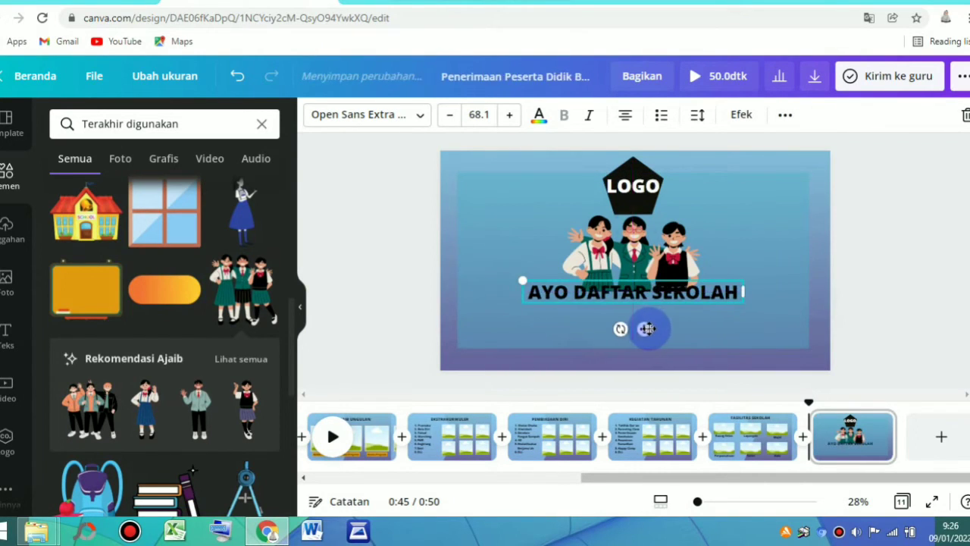
Apply the yellow Latar Belakang effect to AYO DAFTAR SEKOLAH with Kelengkungan set to 0
click(742, 114)
click(237, 404)
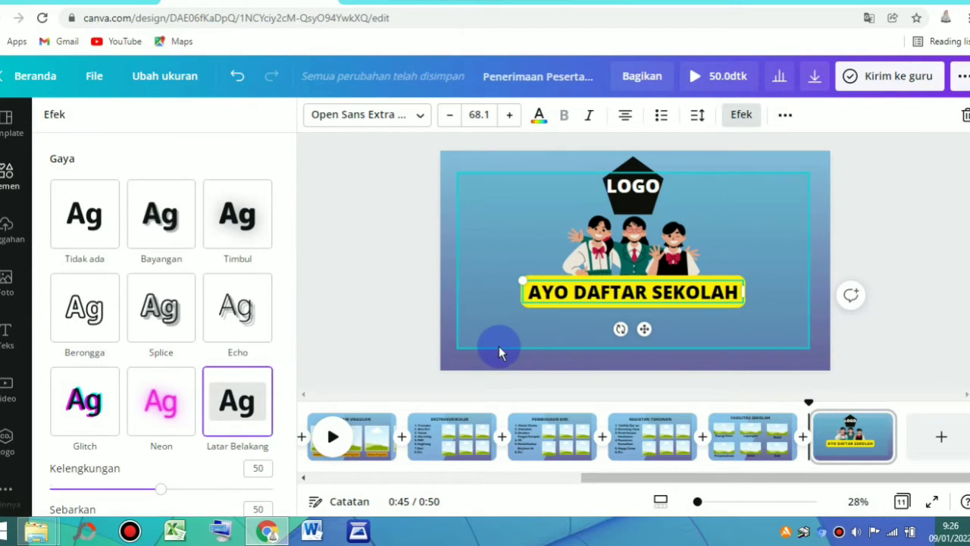
scroll(296, 433, down, 2)
scroll(296, 432, down, 1)
drag(78, 377, 49, 377)
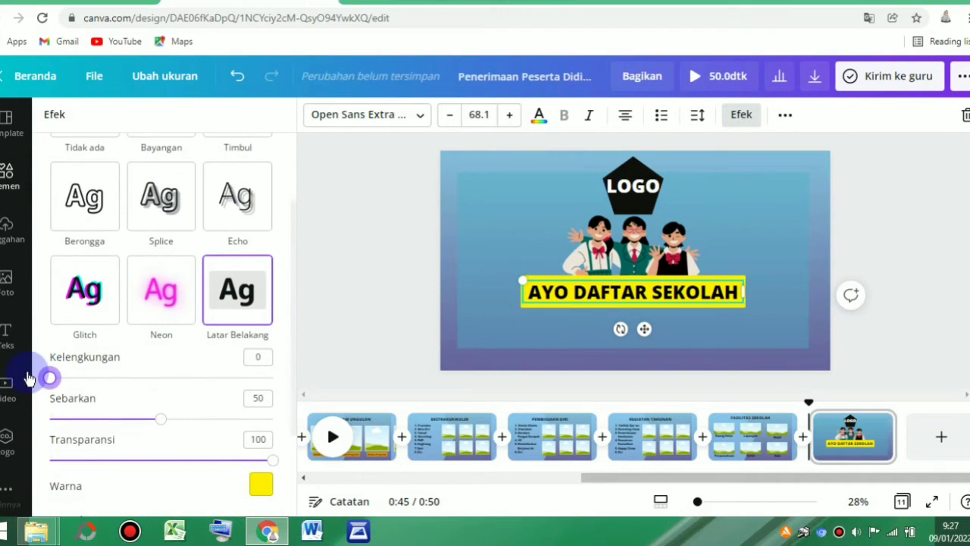
click(704, 329)
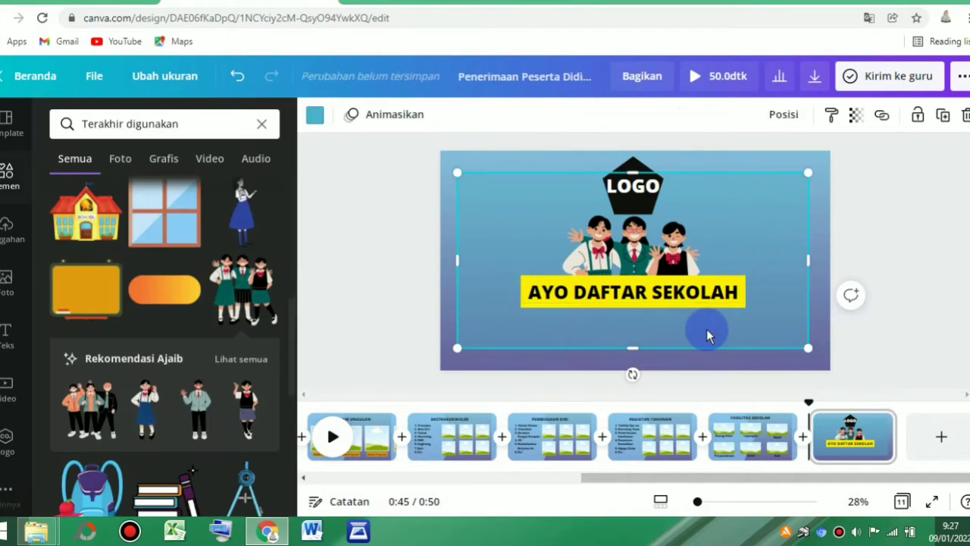
Duplicate the AYO DAFTAR SEKOLAH text directly beneath itself and change the copy to KE (Nama Sekola)
click(681, 294)
drag(681, 295, 674, 327)
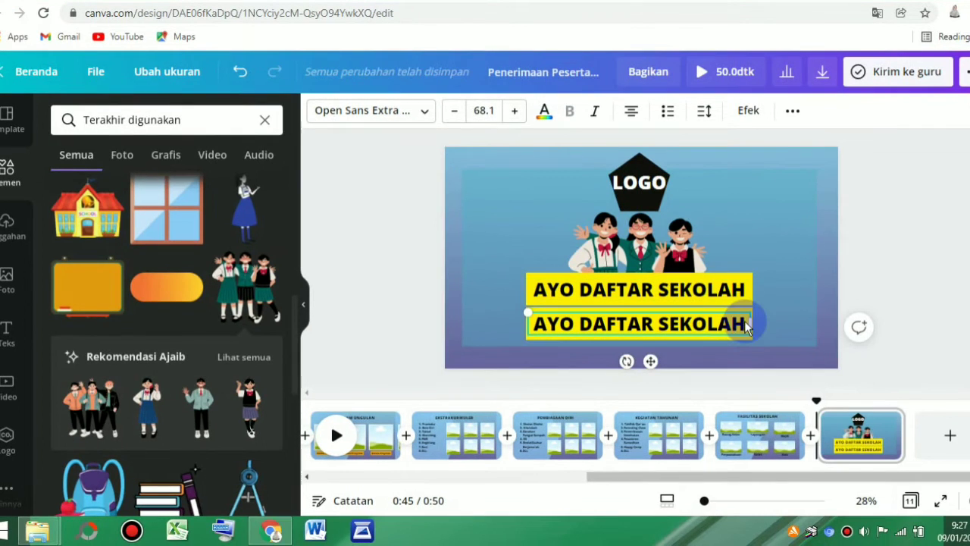
drag(739, 323, 531, 319)
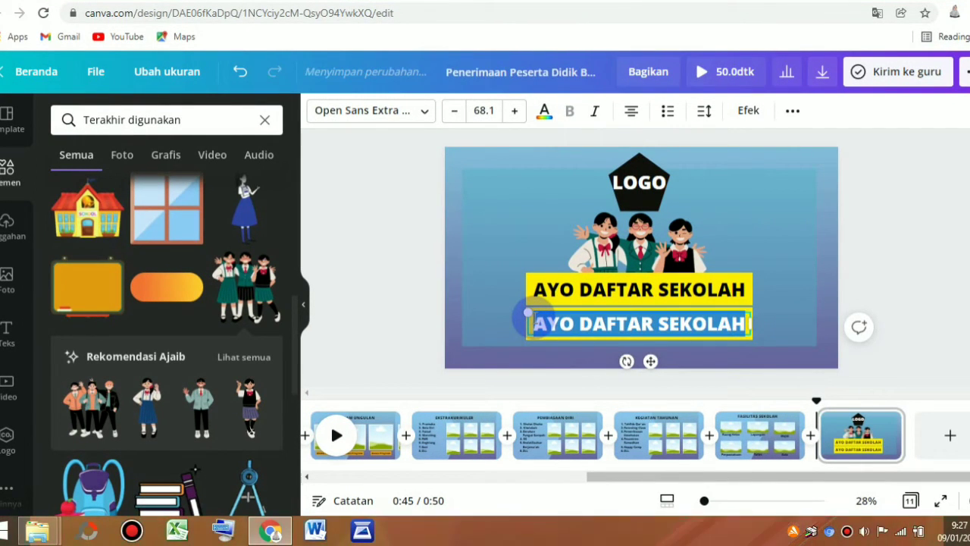
text(KE ()nAMA)
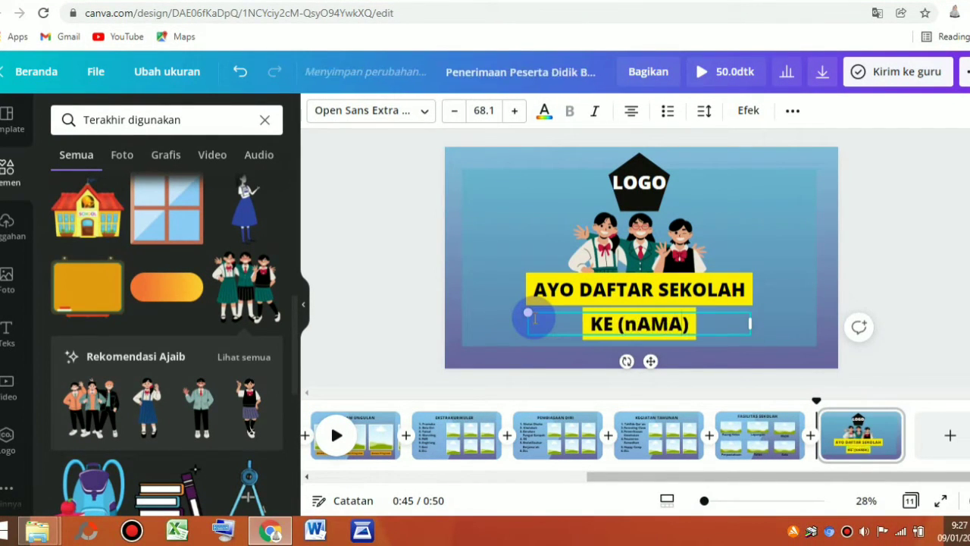
key(BackSpace)
key(BackSpace)
key(BackSpace)
key(BackSpace)
text(Nama Sekola)
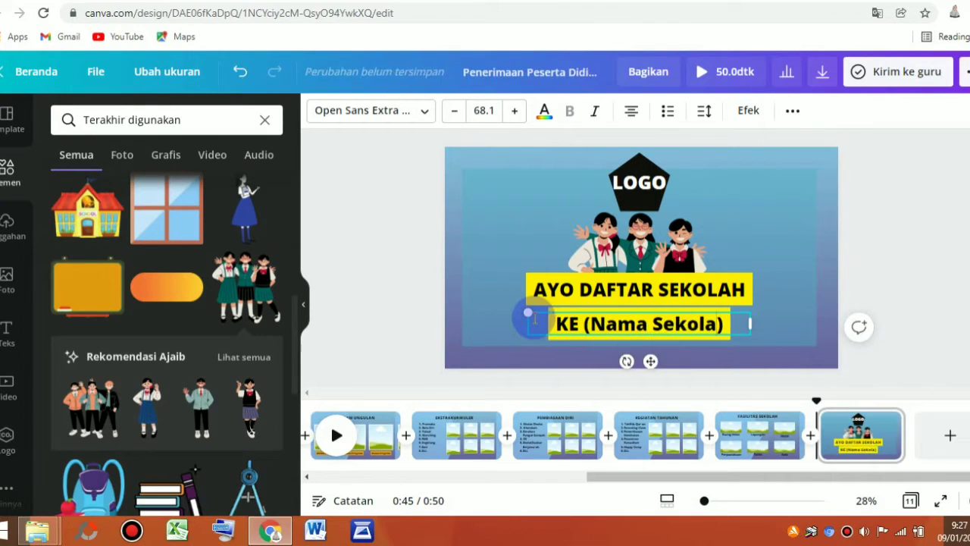
click(762, 325)
Change the Latar Belakang effect colour of the KE (Nama Sekola) text to the golden orange document colour
click(720, 339)
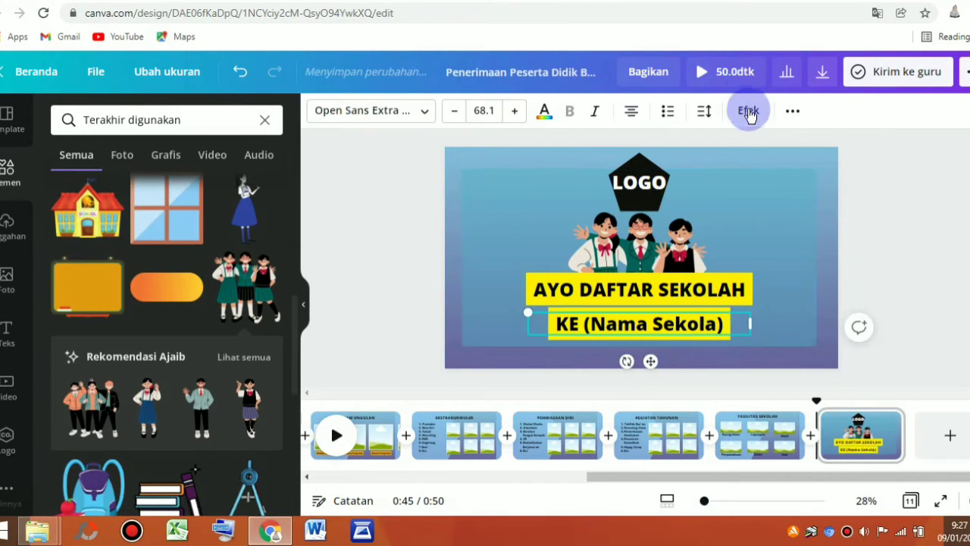
click(748, 111)
scroll(291, 402, down, 3)
click(264, 410)
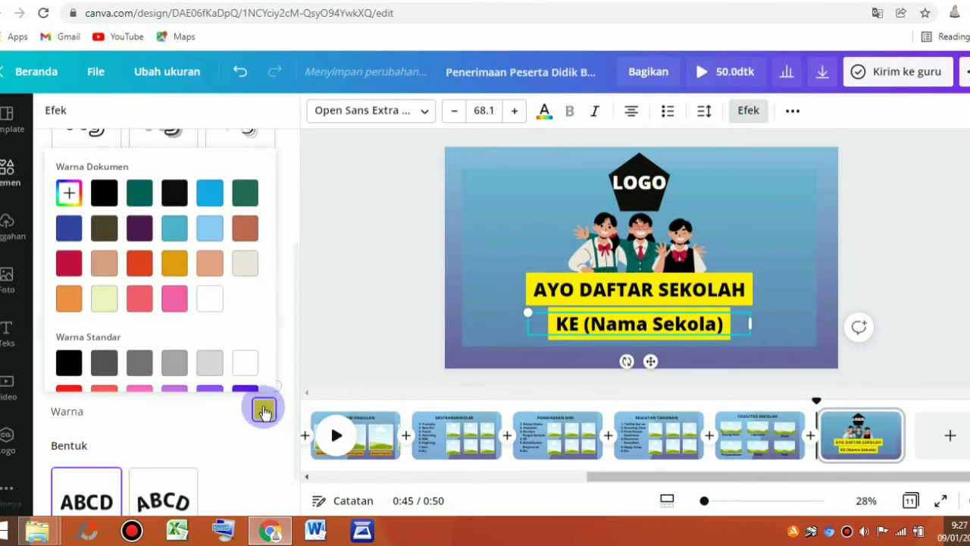
click(176, 228)
click(69, 227)
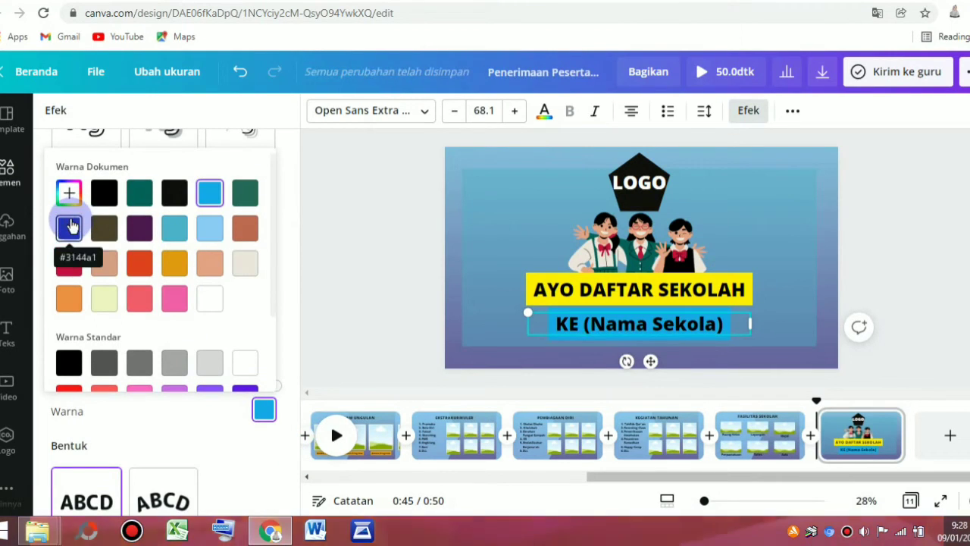
click(175, 263)
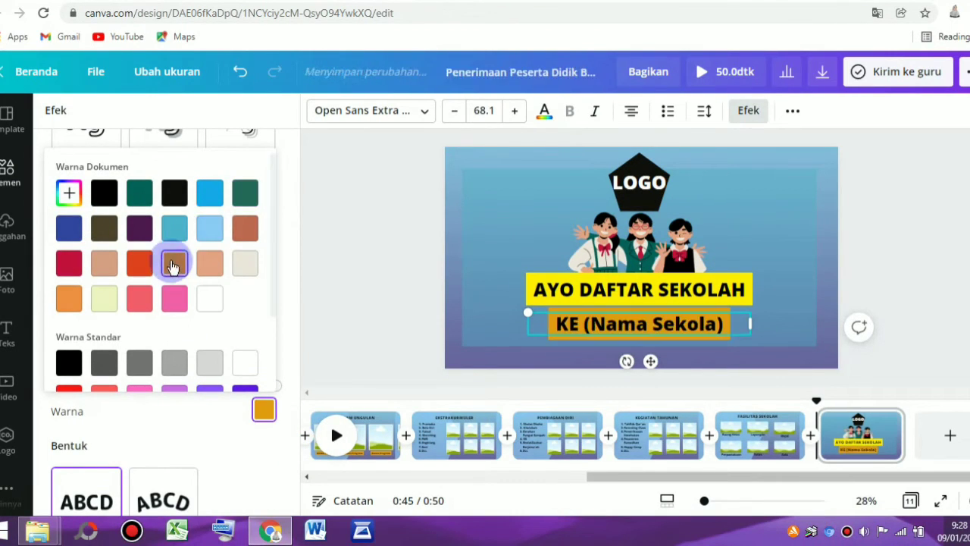
click(627, 361)
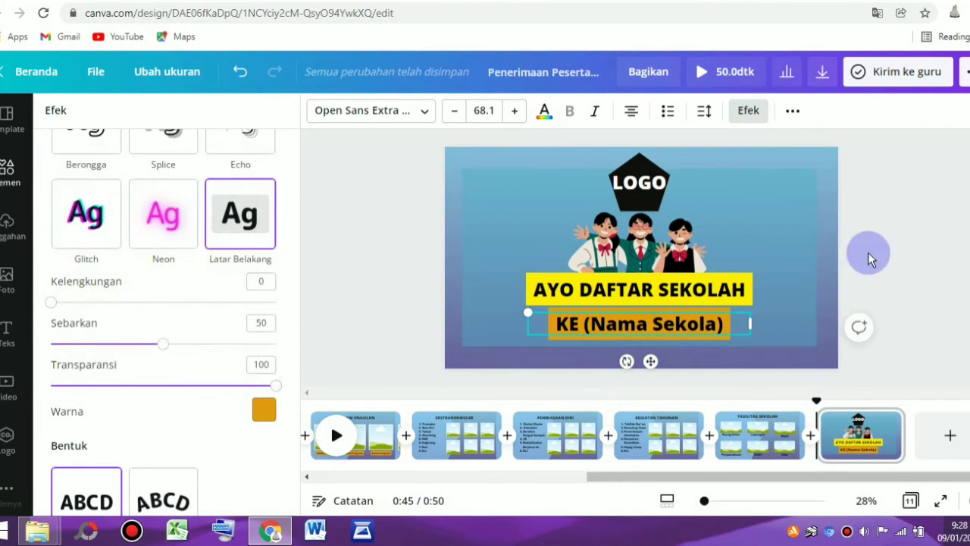
click(793, 269)
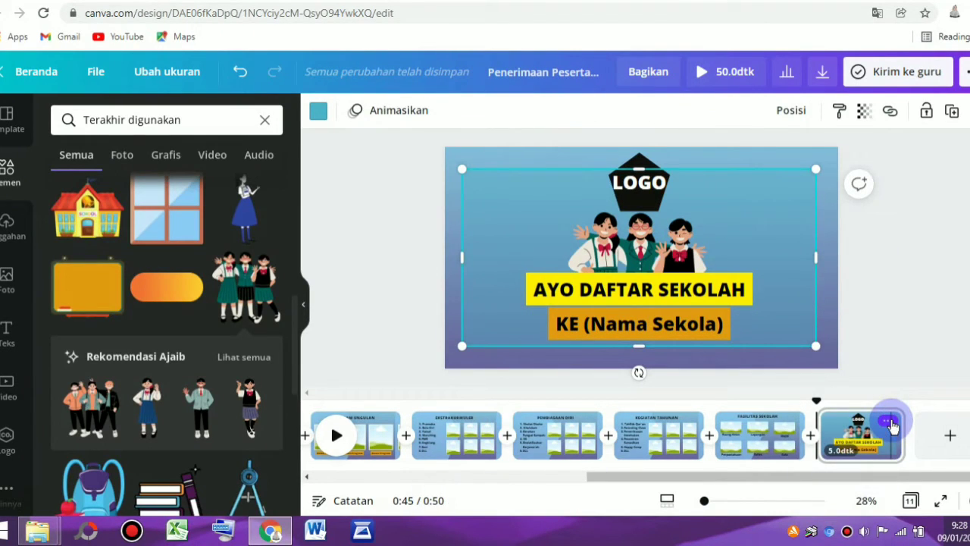
Duplicate the closing page and delete the students illustration, black logo shape and LOGO text from the copy
click(891, 422)
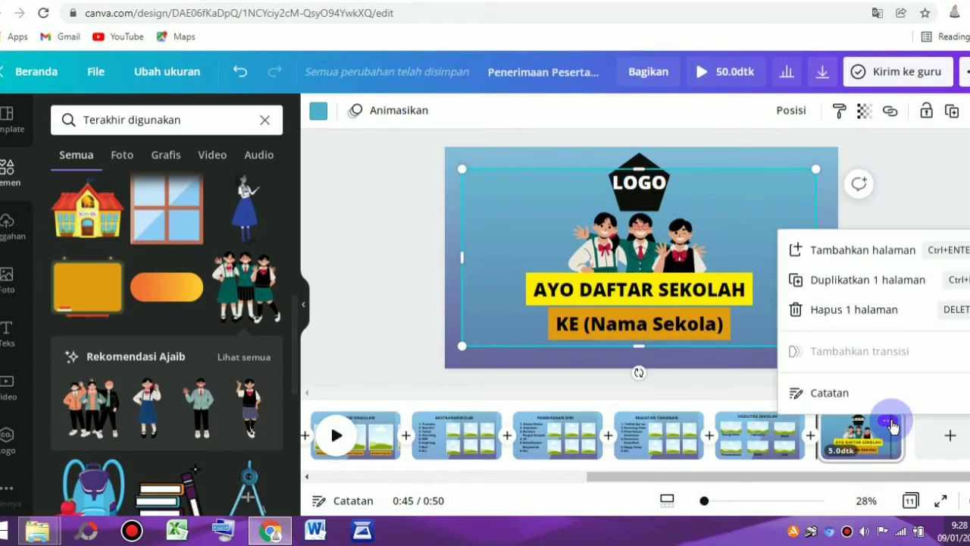
click(872, 282)
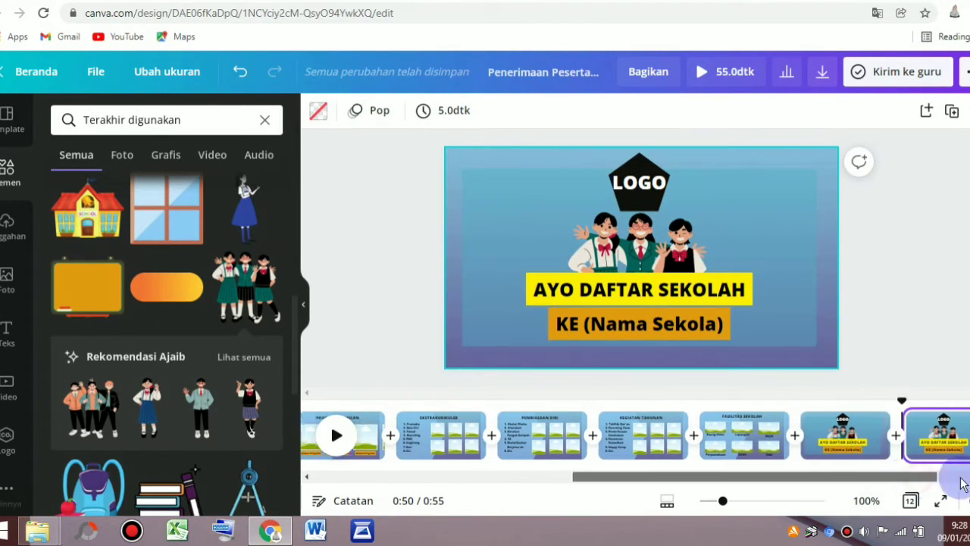
click(650, 242)
key(Delete)
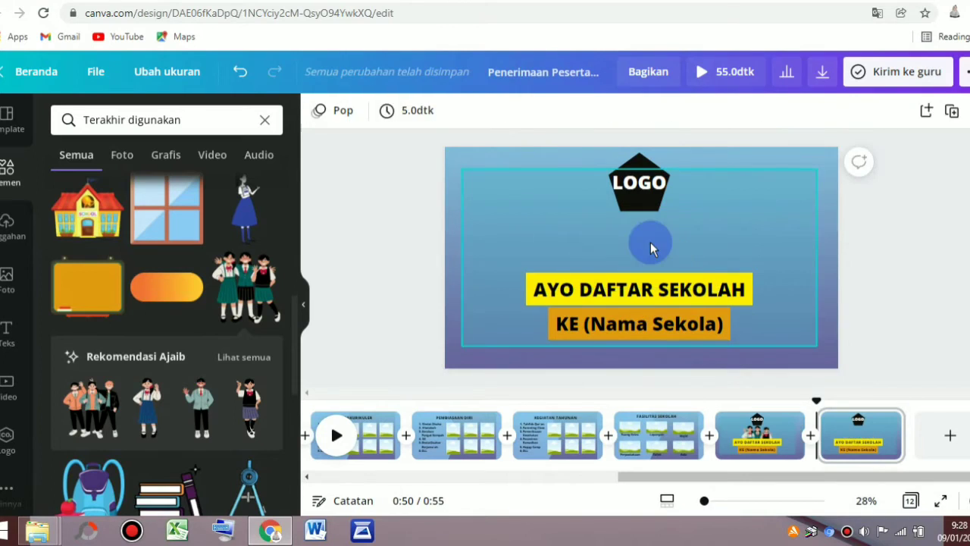
click(648, 211)
key(Delete)
click(646, 182)
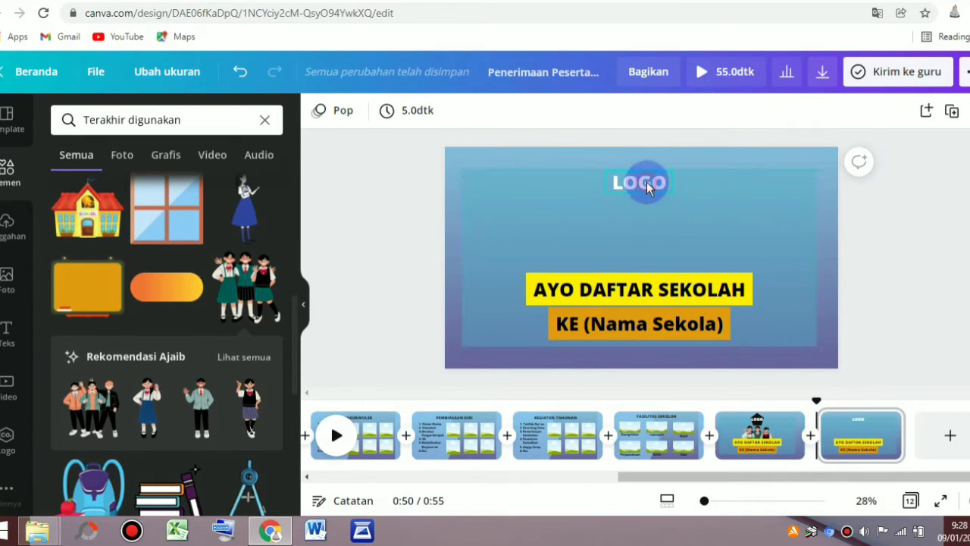
key(Delete)
Change AYO DAFTAR SEKOLAH on the duplicated page to INFO PPDB 2022 and move it up as the page heading
click(657, 289)
click(656, 288)
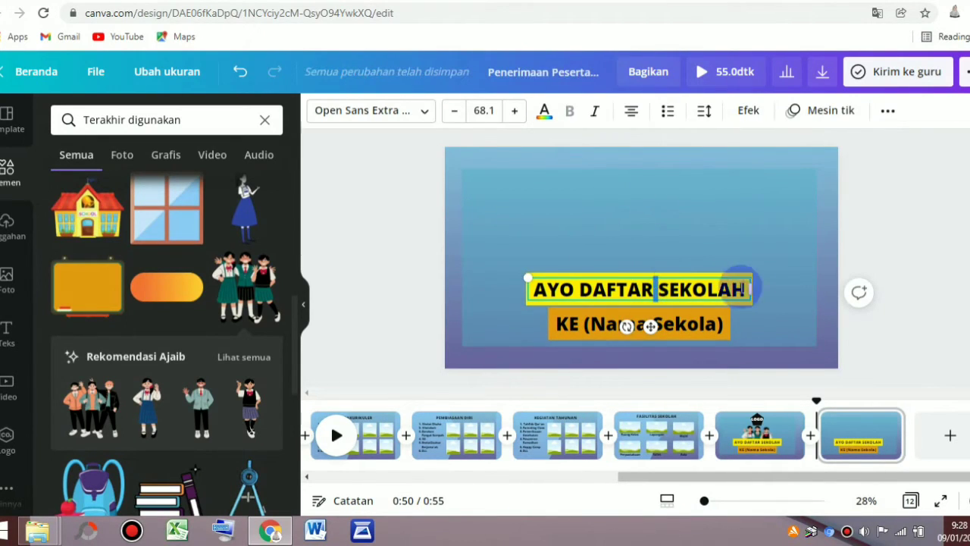
drag(750, 289, 530, 288)
text(i)
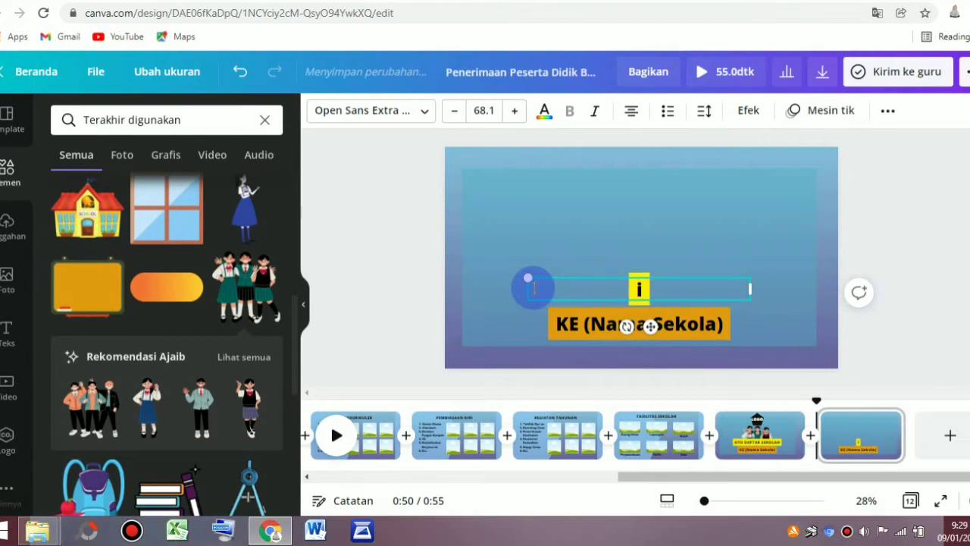
text(NFO PPDB 2022)
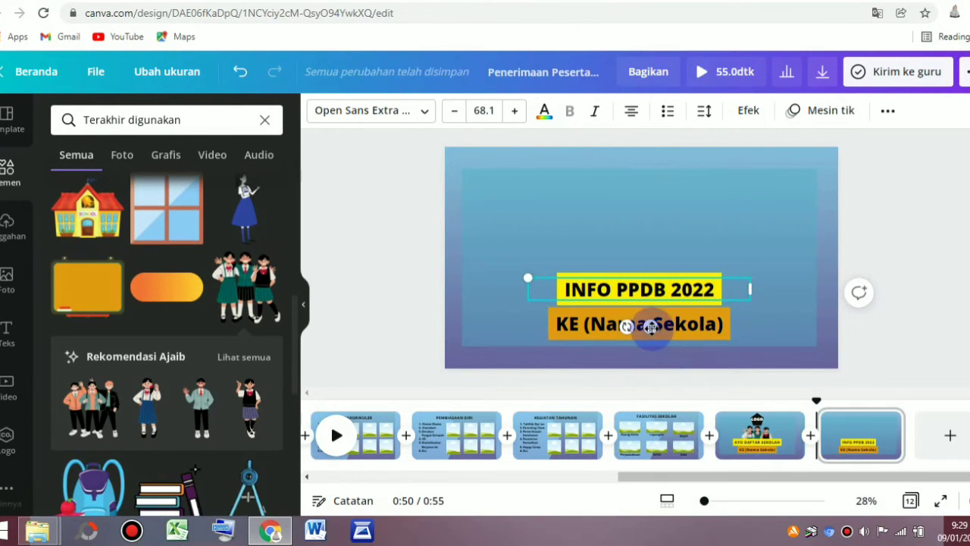
drag(651, 326, 655, 218)
Move the KE (Nama Sekola) text below the heading on the page's left side and set its font size to 40
click(689, 321)
drag(650, 359, 583, 261)
click(454, 110)
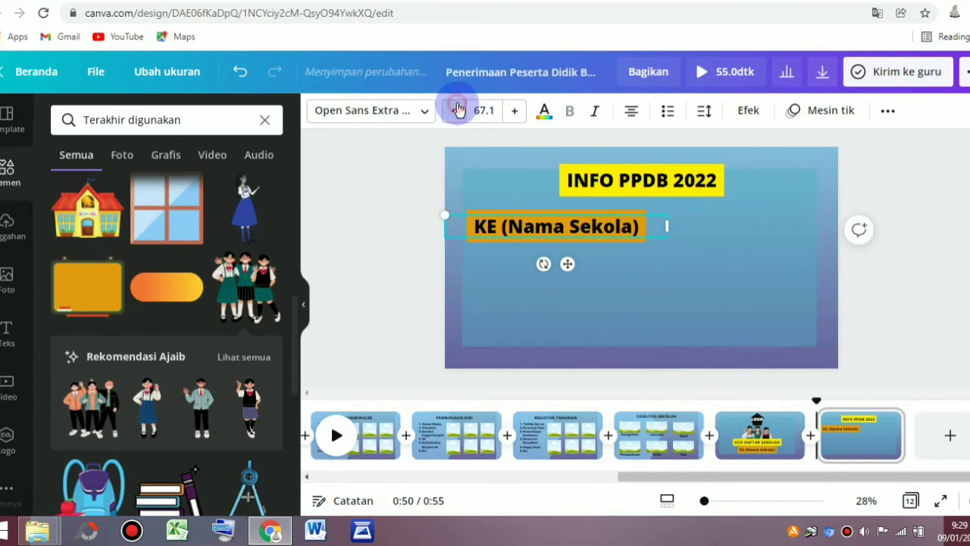
click(454, 110)
click(454, 110)
click(493, 110)
text(30)
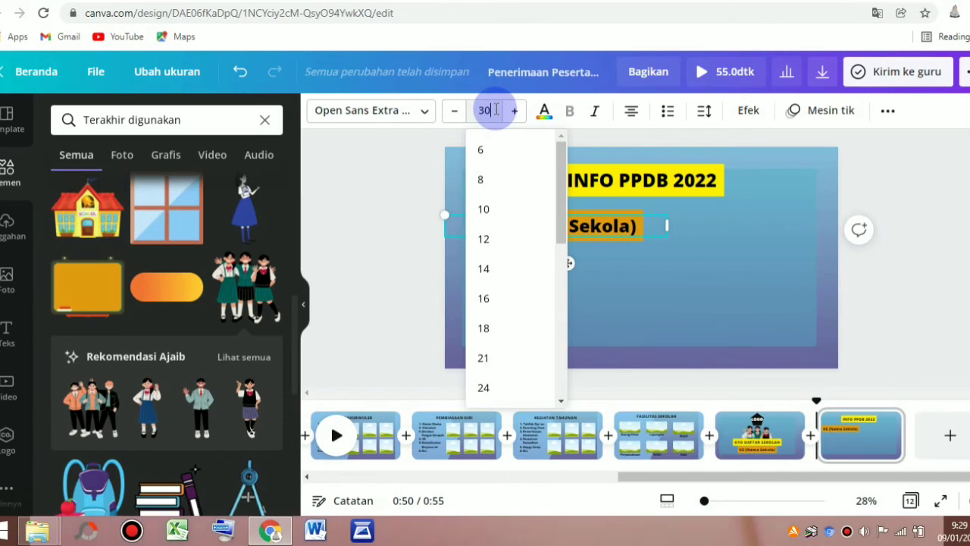
key(Return)
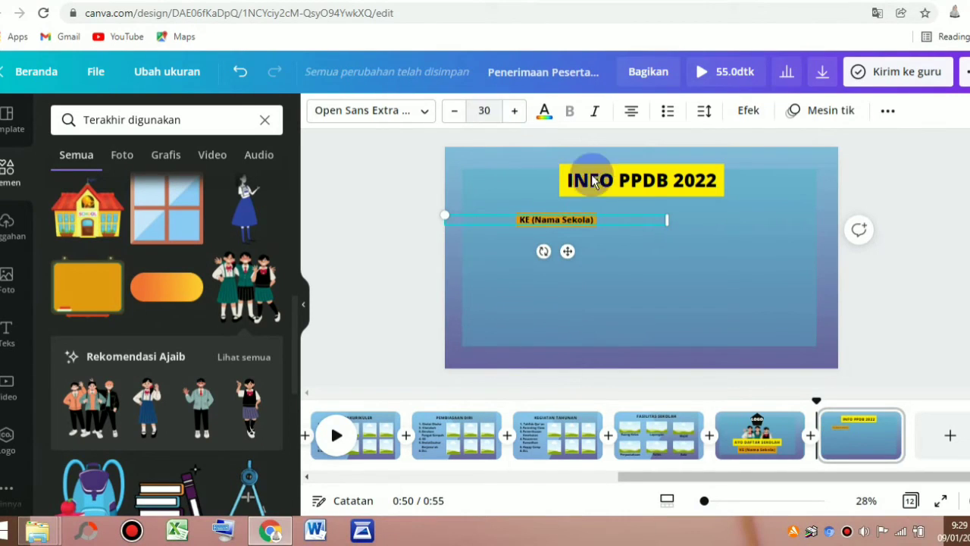
click(491, 112)
text(40)
key(Return)
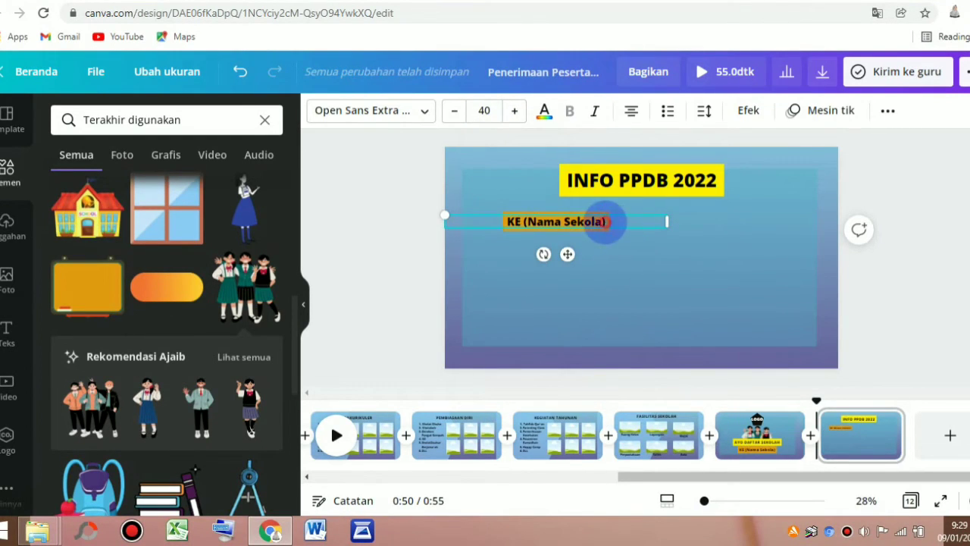
Replace KE (Nama Sekola) with GELOMBANG 1 plus two empty bullets, then enlarge the text and narrow its box to fit at the page's left edge
drag(505, 221, 604, 220)
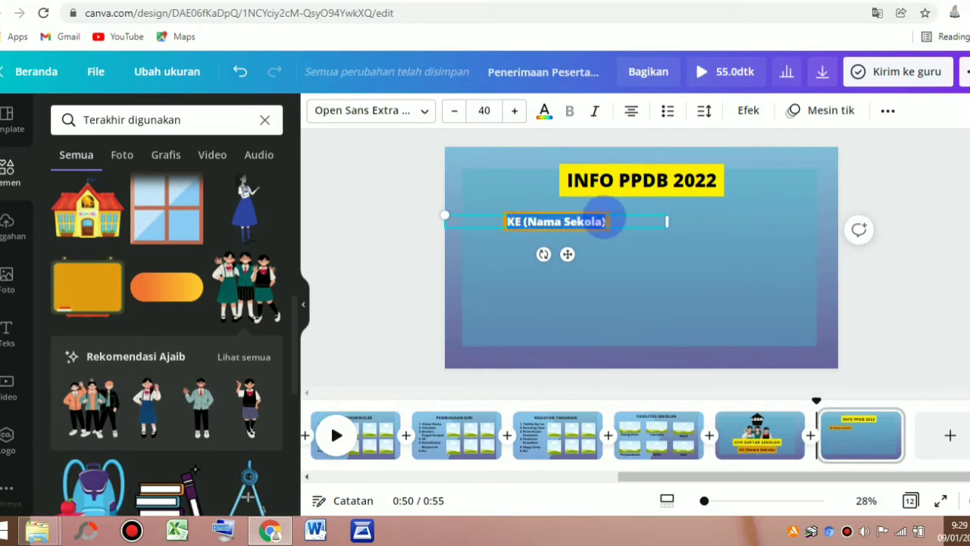
text(ge)
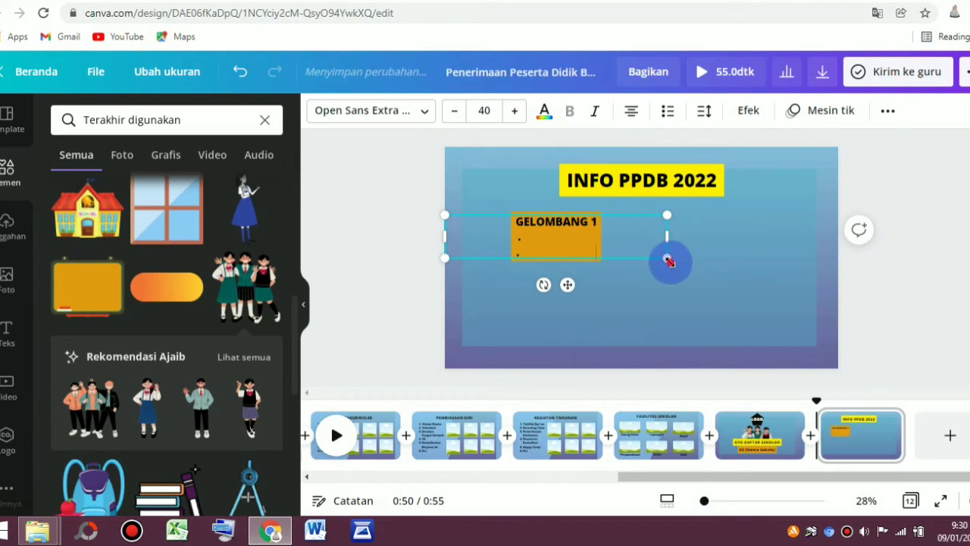
drag(669, 262, 682, 273)
drag(642, 238, 513, 293)
click(592, 311)
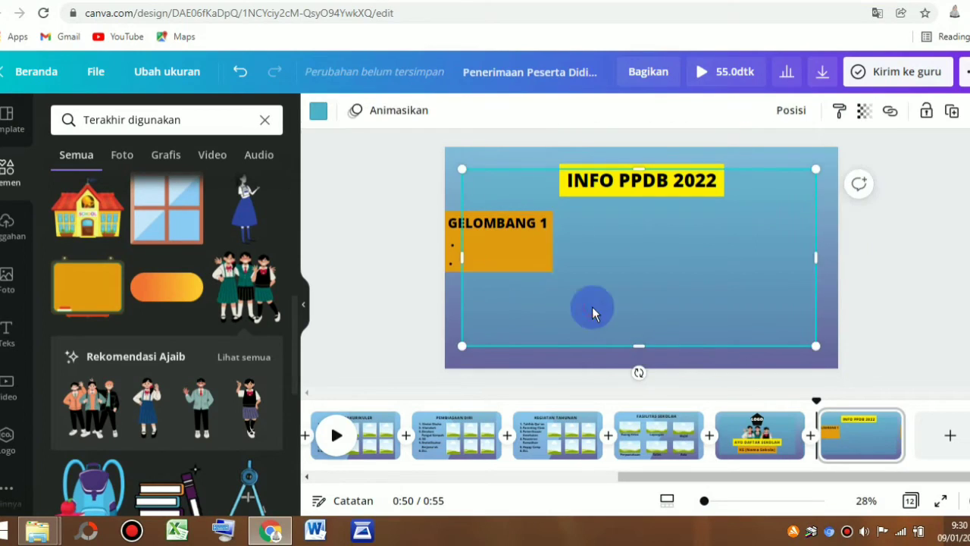
Duplicate the GELOMBANG 1 box twice and arrange the three boxes in an evenly spaced row beneath the heading
click(503, 251)
key(ctrl+d)
drag(506, 251, 741, 242)
key(ctrl+d)
Renumber the headings of the middle and right boxes as GELOMBANG 2 and GELOMBANG 3
click(662, 243)
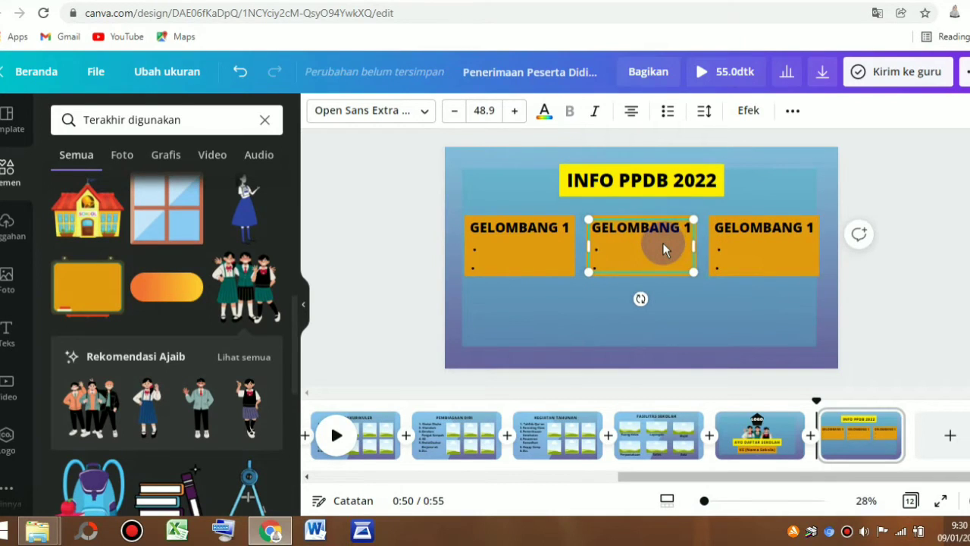
key(BackSpace)
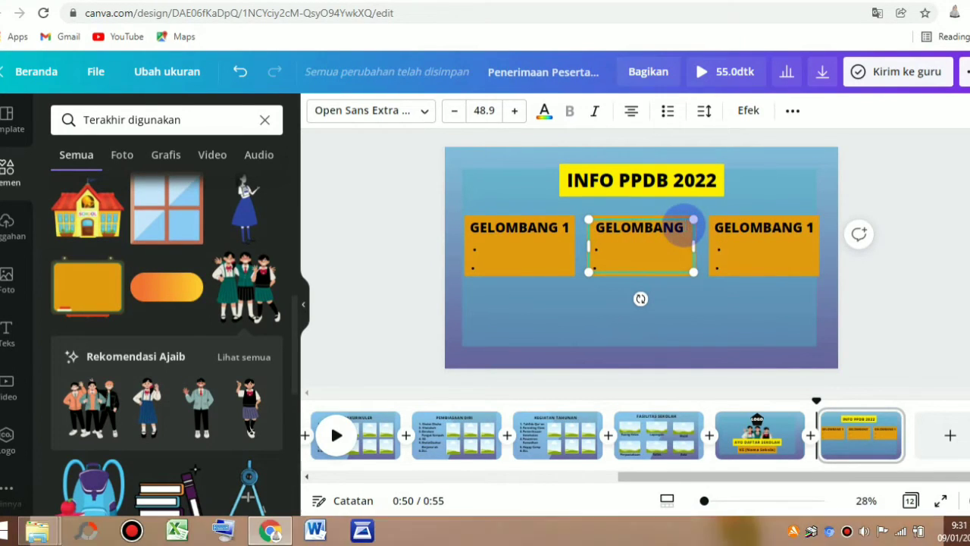
text(2)
click(809, 230)
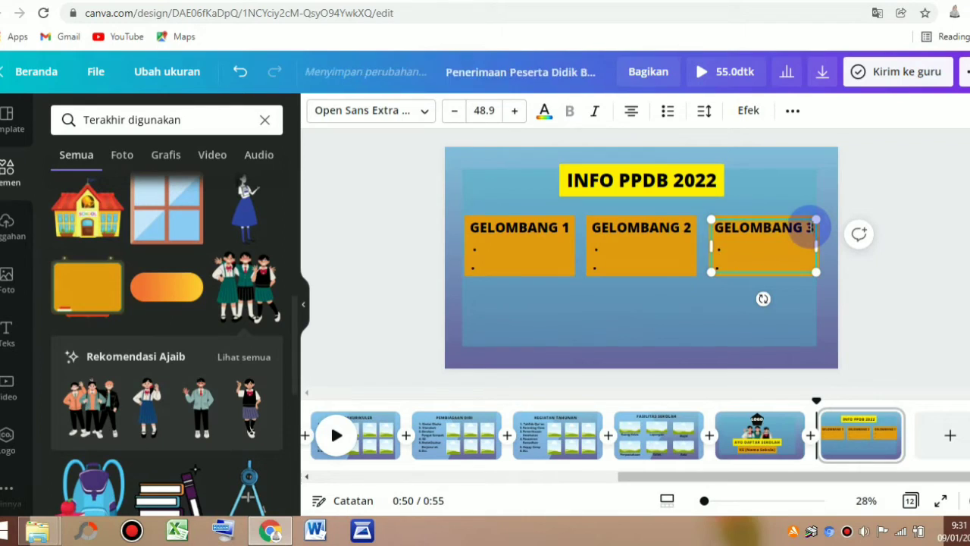
click(804, 325)
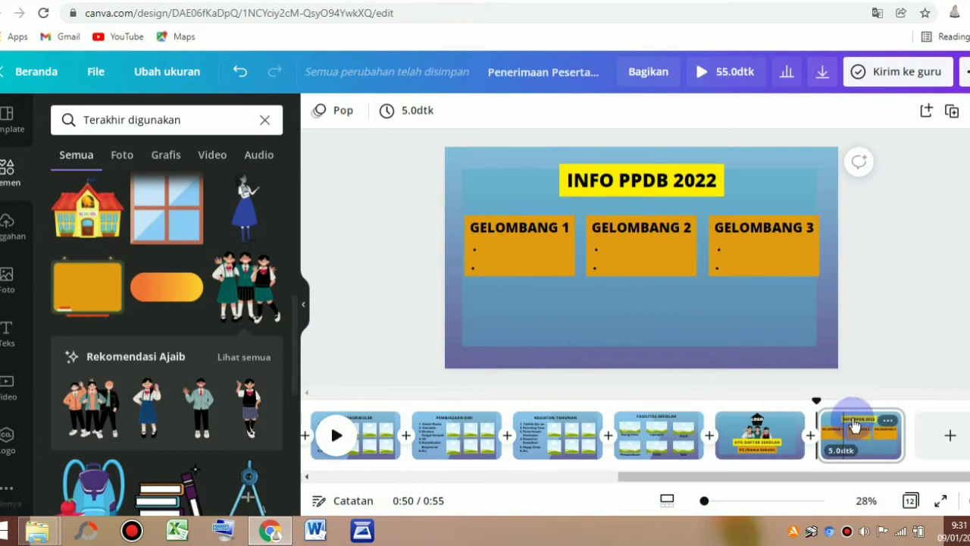
Duplicate the INFO PPDB 2022 page and change GELOMBANG 1 on the copy to CONTACT PERSON
mouse_move(883, 422)
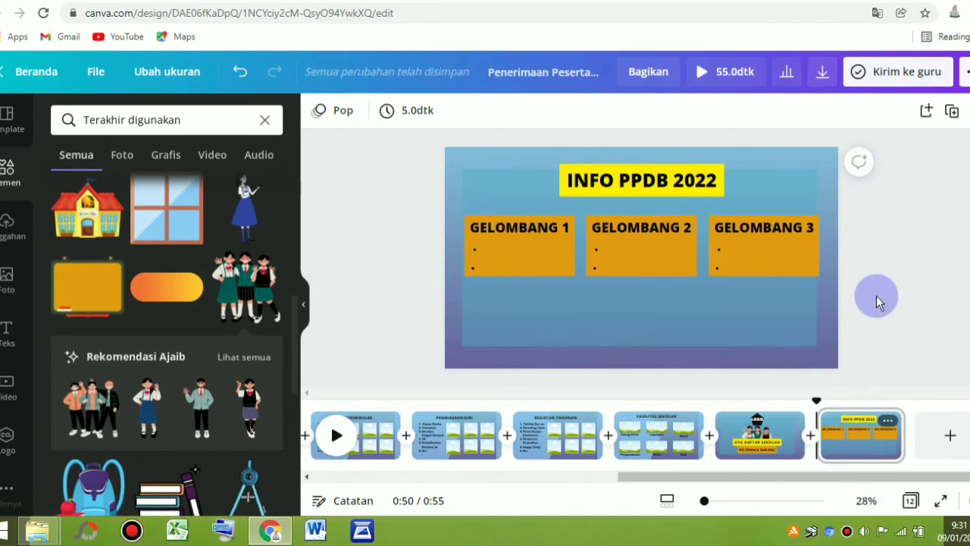
click(887, 421)
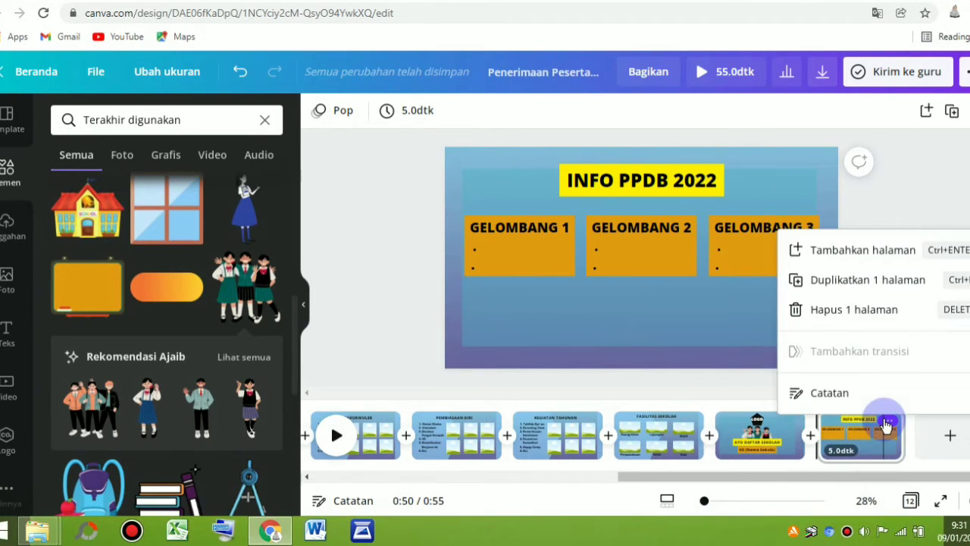
click(866, 280)
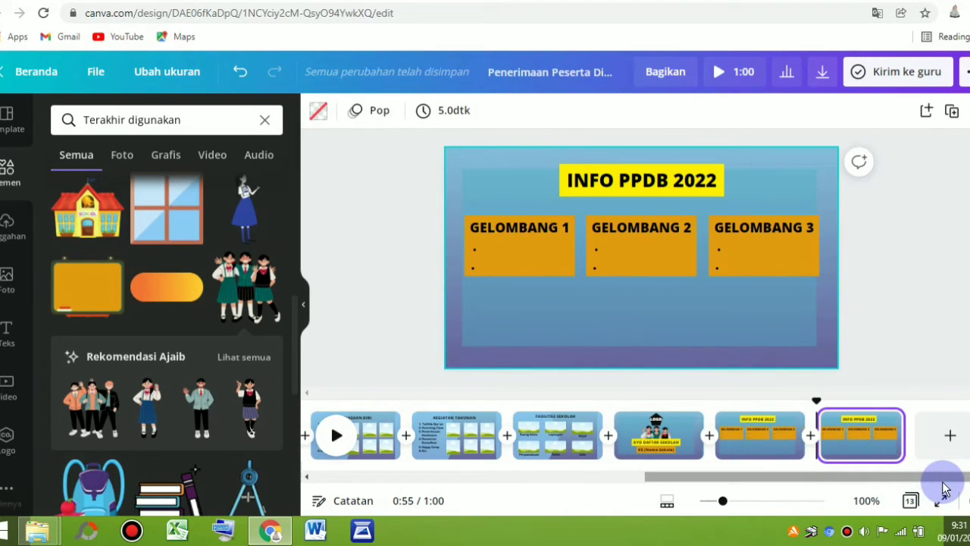
click(519, 237)
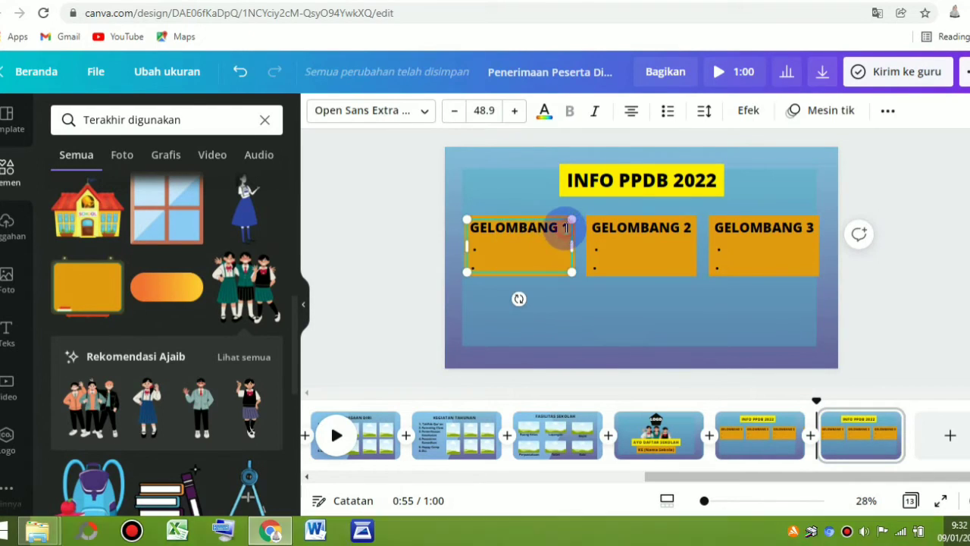
double_click(565, 227)
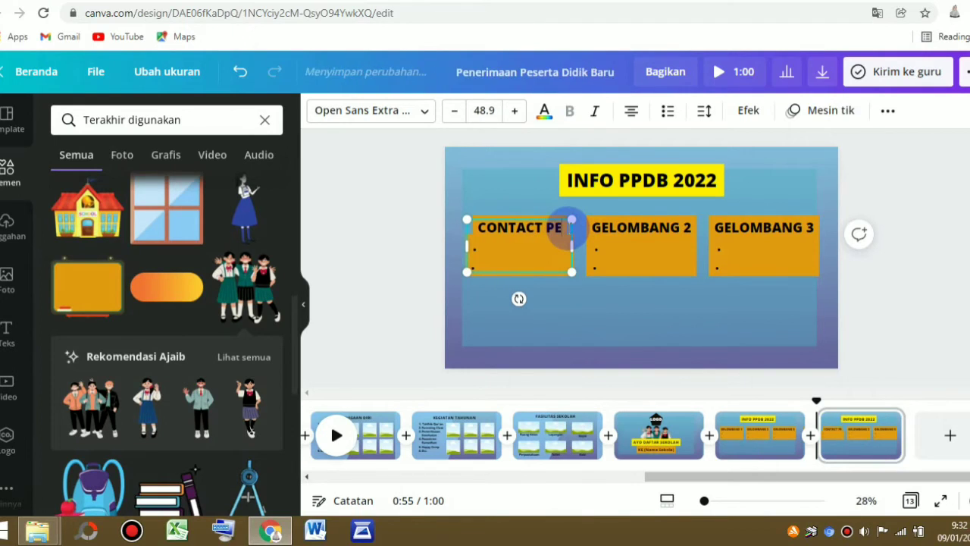
text(RSON)
Delete the GELOMBANG 2 and GELOMBANG 3 boxes, and widen, enlarge and centre the CONTACT PERSON box beneath the heading
click(624, 241)
key(Delete)
click(739, 249)
key(Delete)
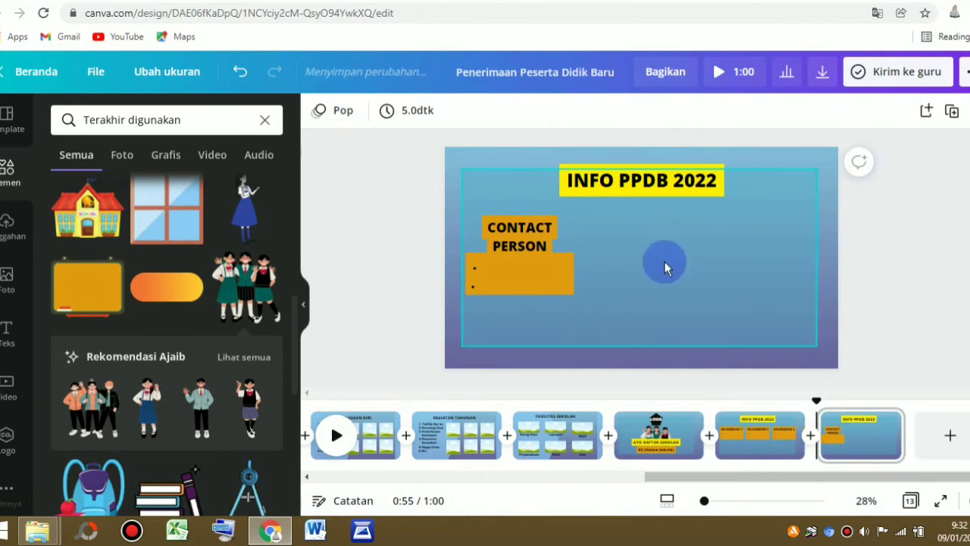
click(574, 253)
drag(574, 253, 672, 288)
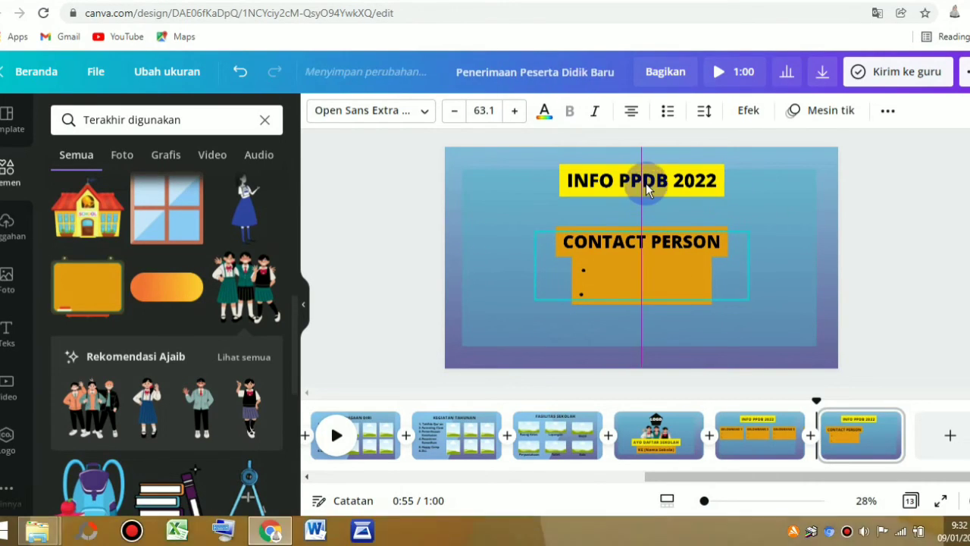
Fill the two bullet lines of the CONTACT PERSON box with the placeholder numbers 08XX and 08X
click(607, 278)
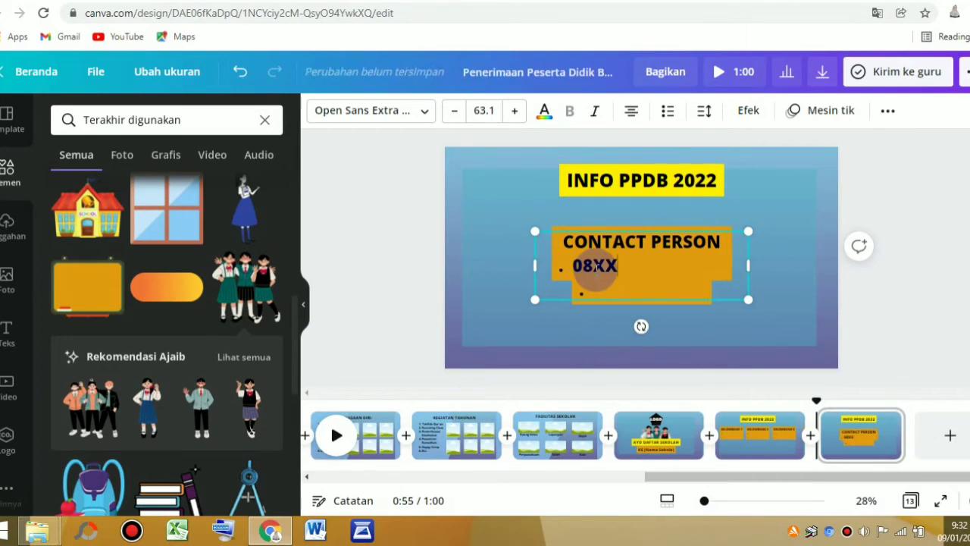
text(XX)
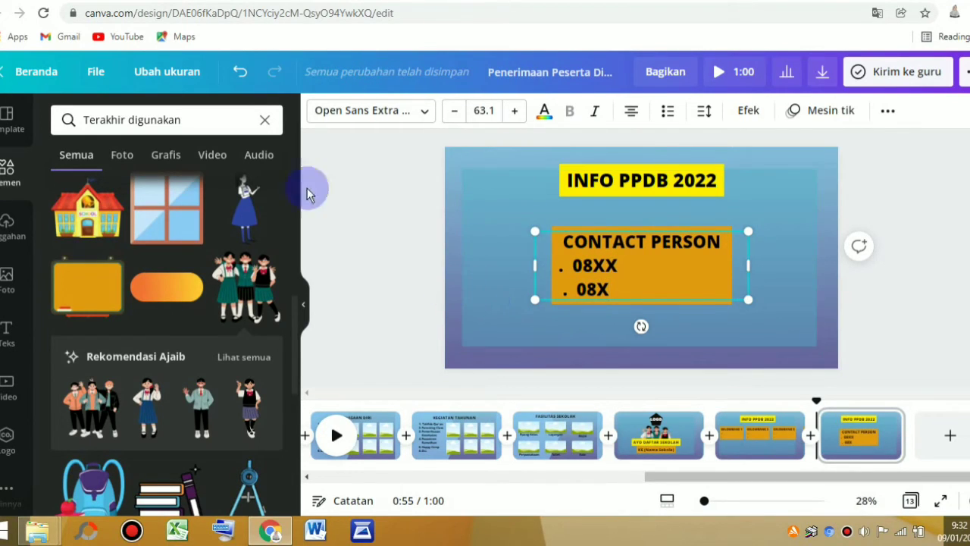
Add the waving schoolboy illustration to the right of the CONTACT PERSON box and recolour his jacket royal blue
click(199, 407)
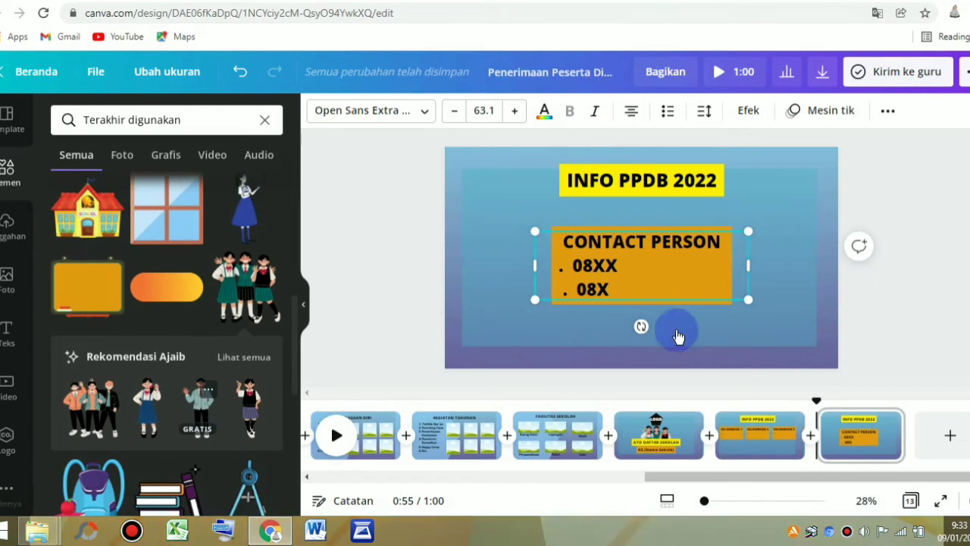
drag(692, 341, 816, 341)
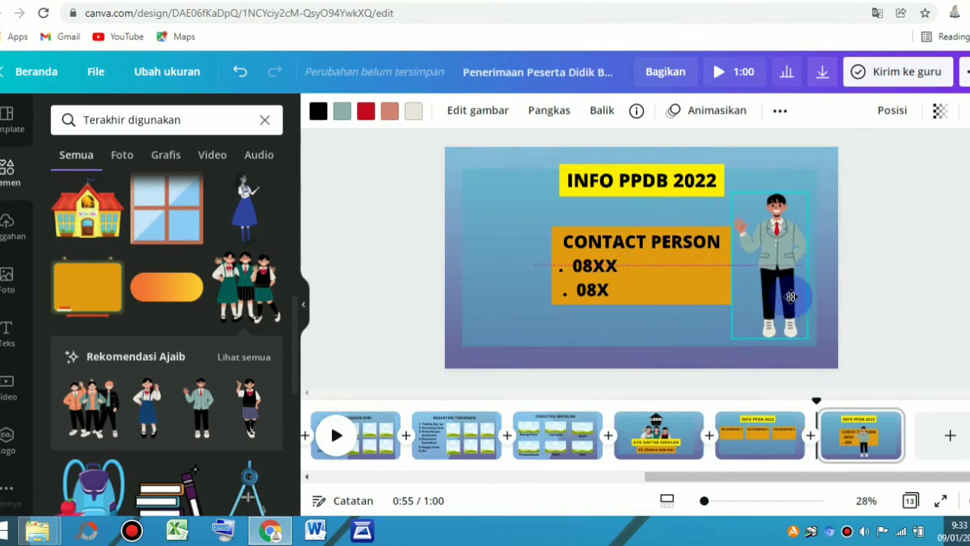
click(723, 334)
click(768, 308)
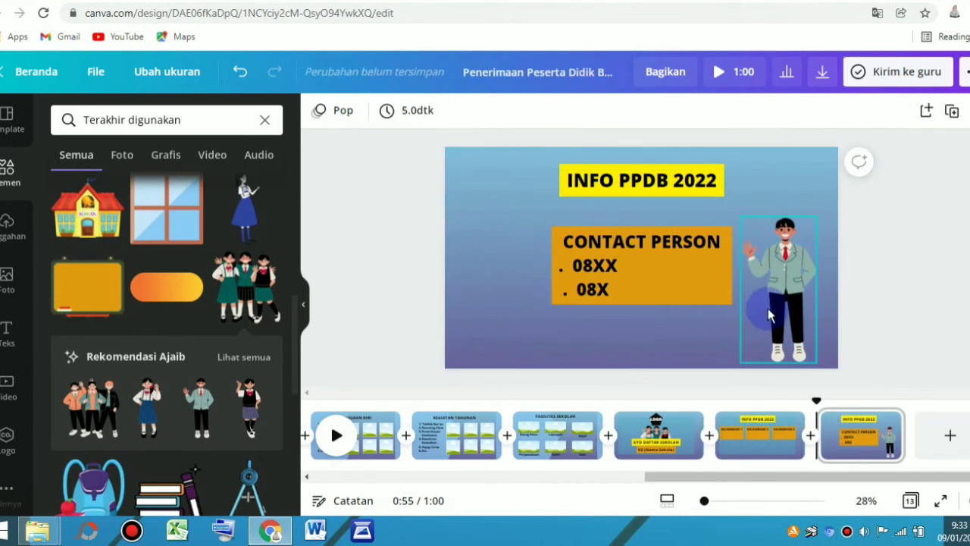
click(66, 228)
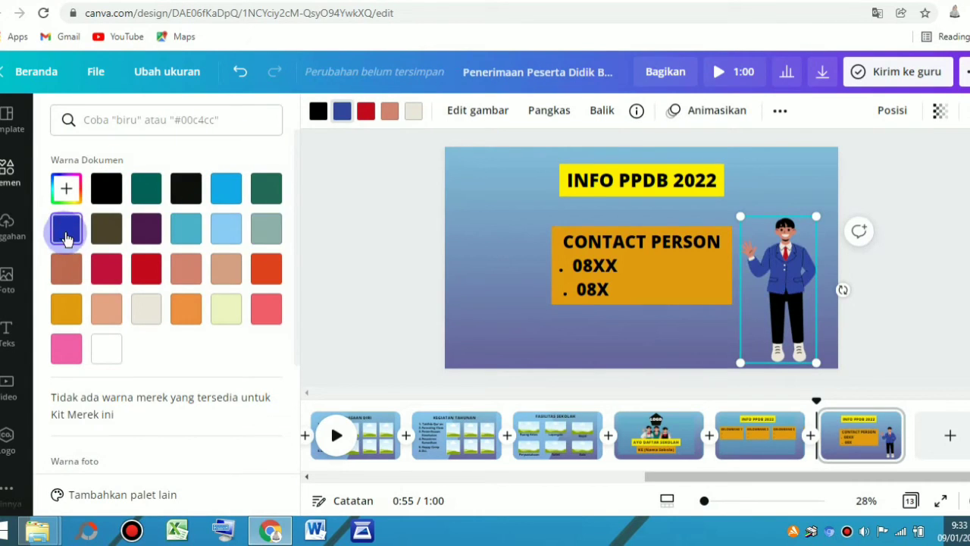
click(442, 298)
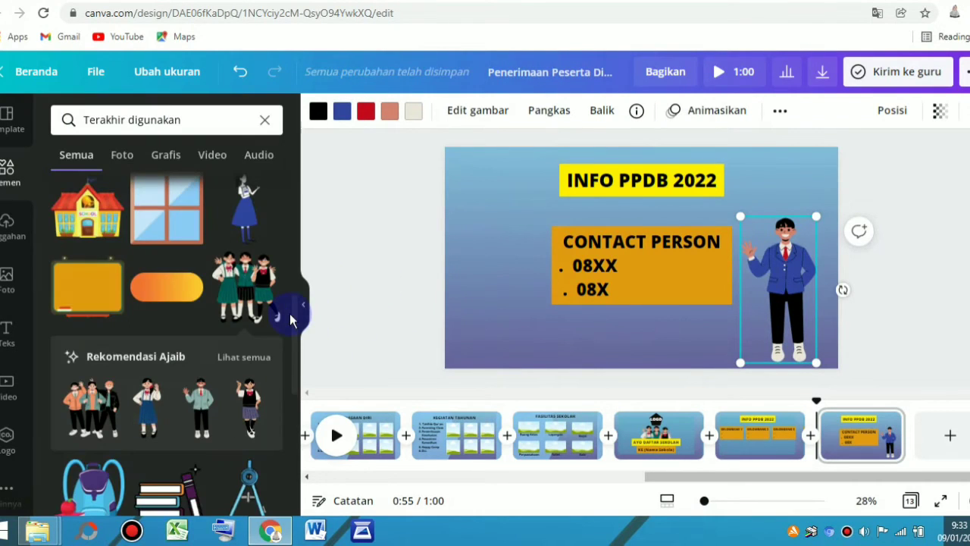
Add the waving schoolgirl illustration to the left of the CONTACT PERSON box and recolour her skirt royal blue
scroll(228, 394, down, 3)
scroll(227, 394, up, 3)
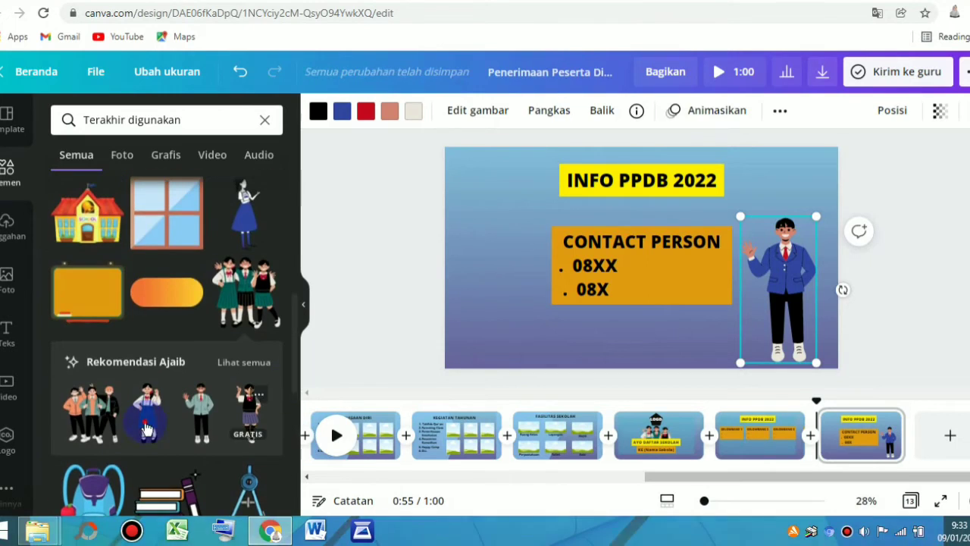
click(148, 409)
drag(620, 303, 572, 357)
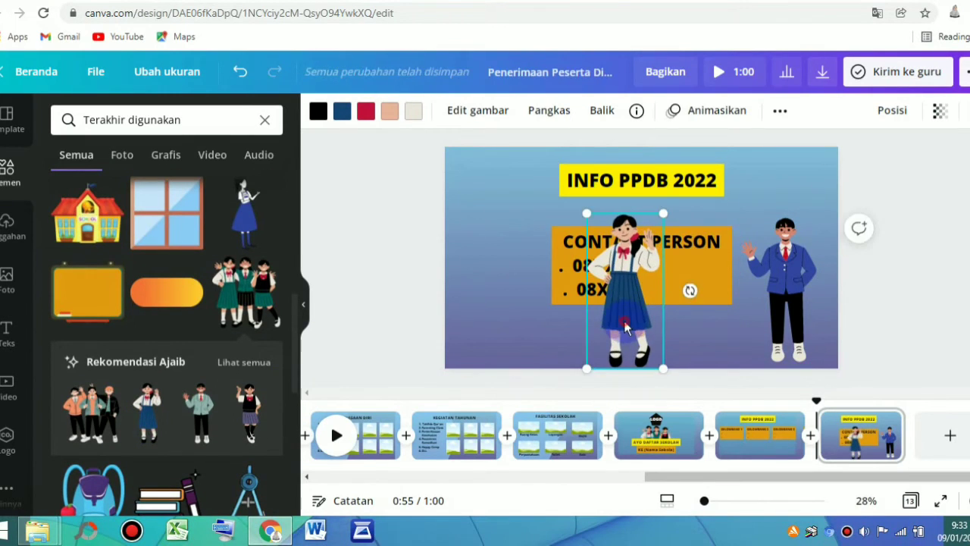
drag(624, 334, 508, 334)
click(342, 110)
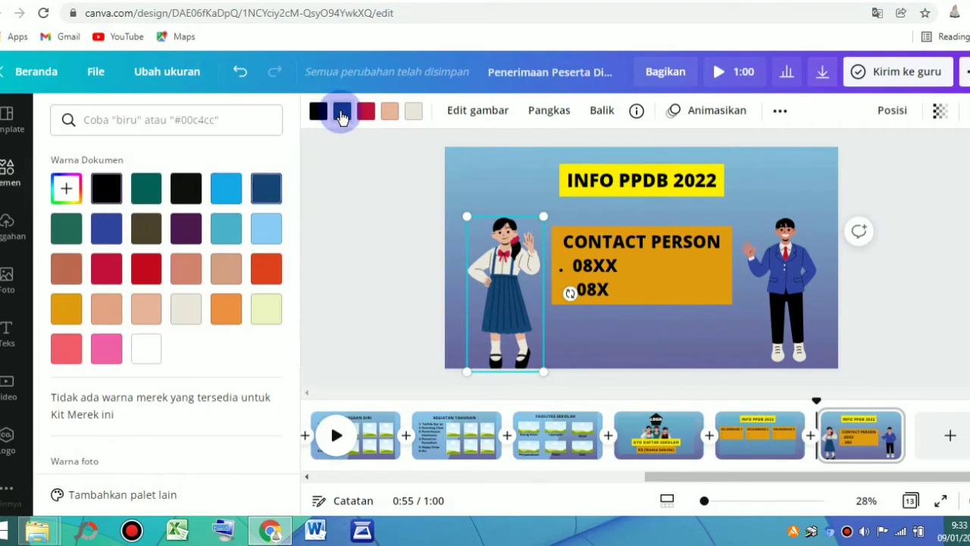
click(106, 228)
click(639, 326)
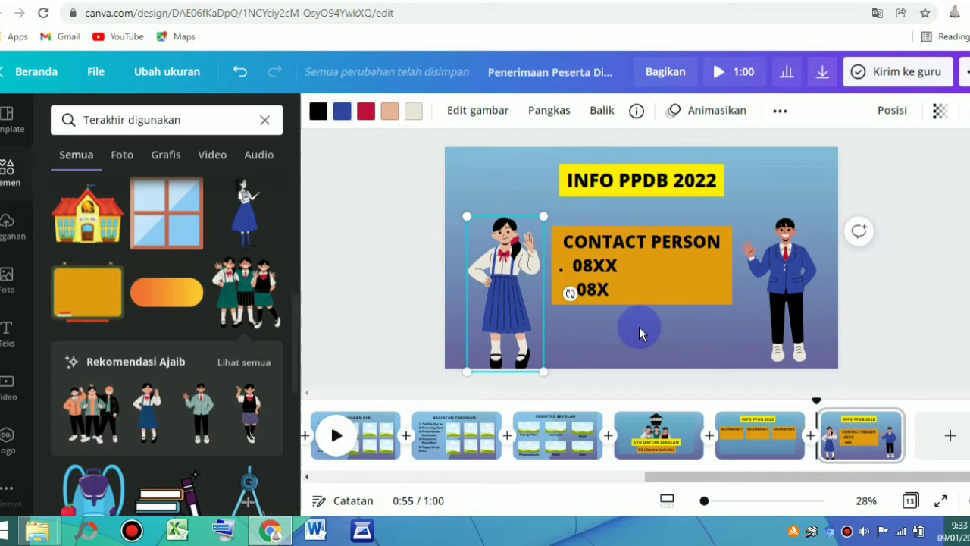
Shrink the schoolgirl slightly and adjust the schoolboy so both figures match in height and stand at the page's lower edge
click(493, 362)
drag(467, 371, 469, 365)
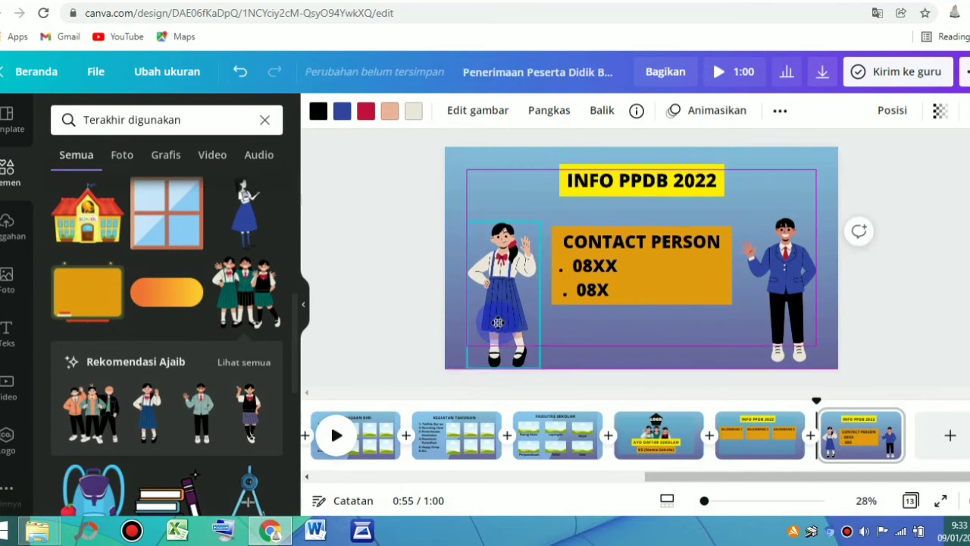
click(743, 215)
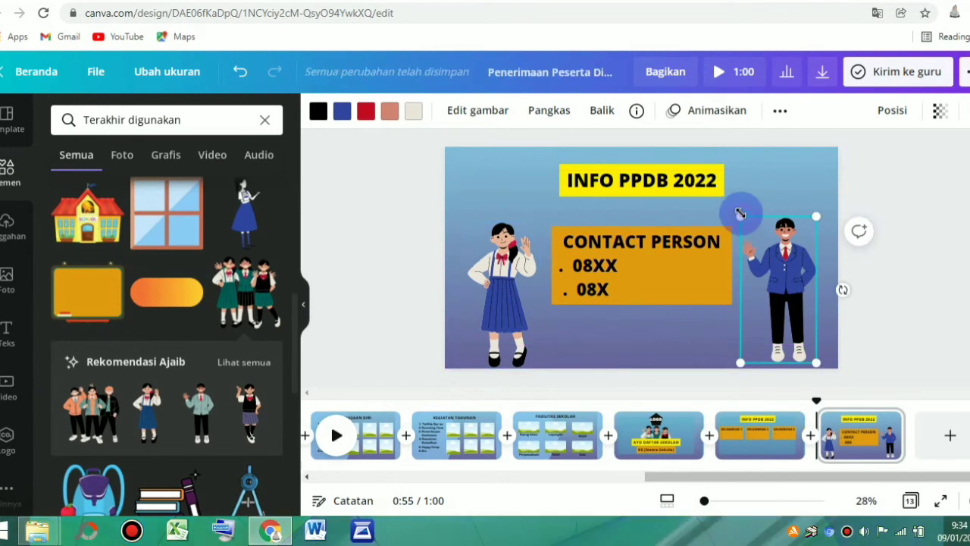
click(944, 273)
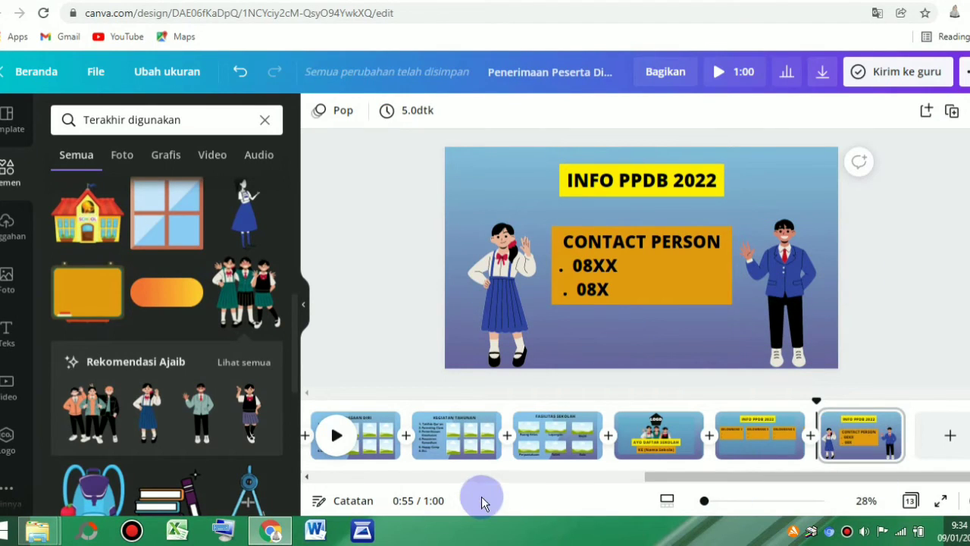
Shorten the CONTACT PERSON page to 4.0 seconds and the AYO DAFTAR SEKOLAH page to 3.0 seconds
drag(897, 429, 891, 429)
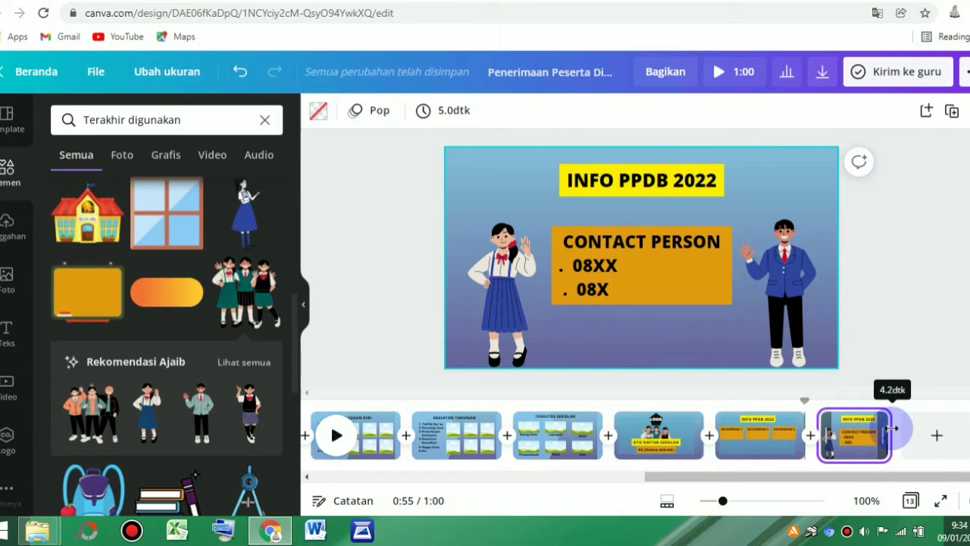
drag(889, 429, 887, 429)
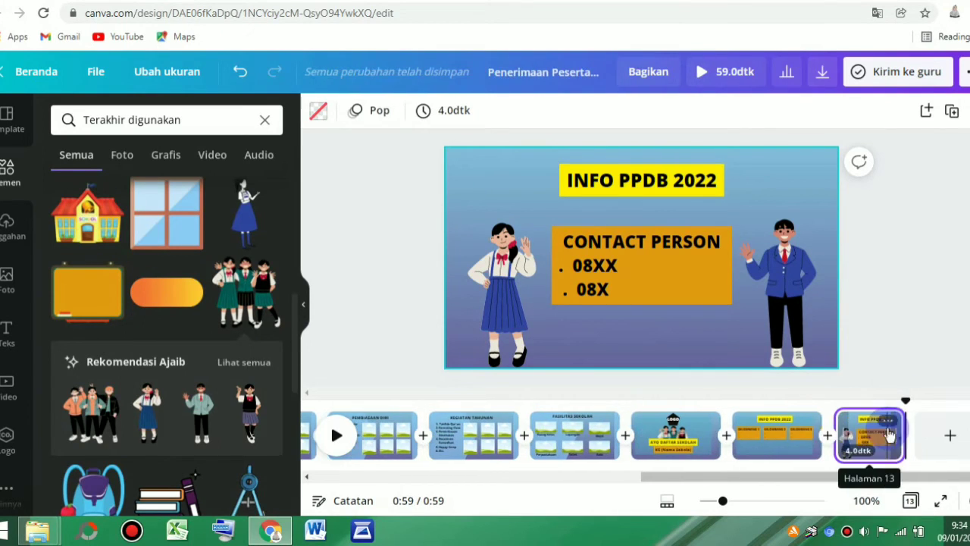
drag(719, 430, 682, 429)
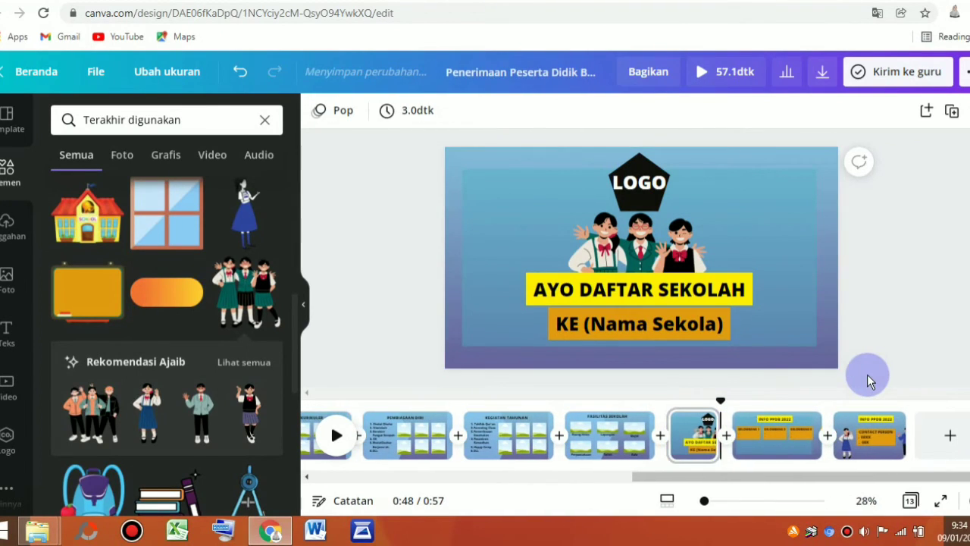
Duplicate the CONTACT PERSON page and delete the heading, contact box and both student illustrations from the copy
right_click(895, 419)
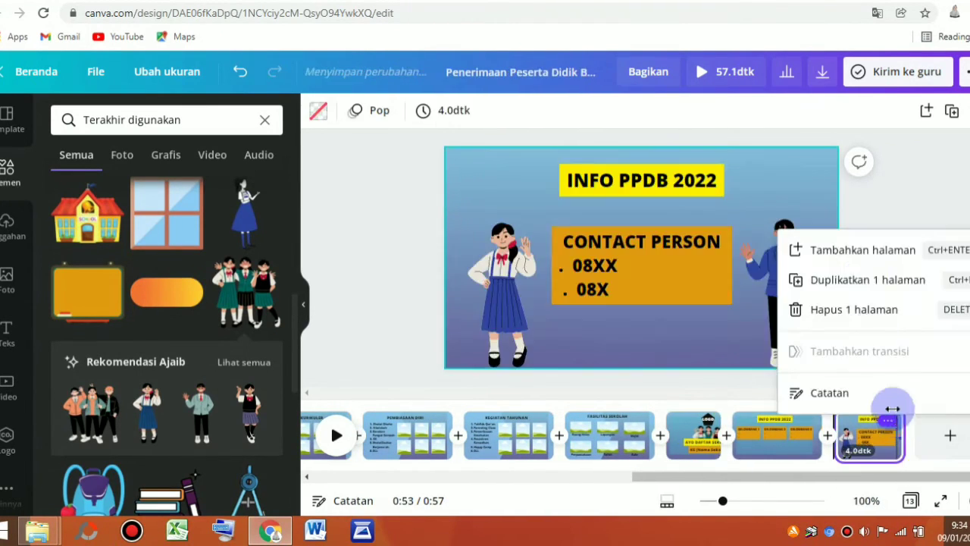
click(866, 282)
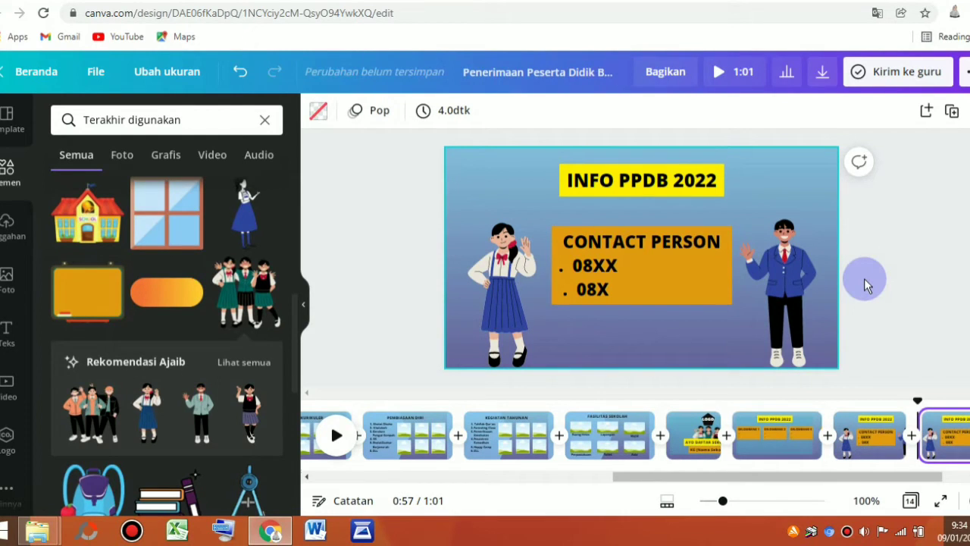
click(749, 174)
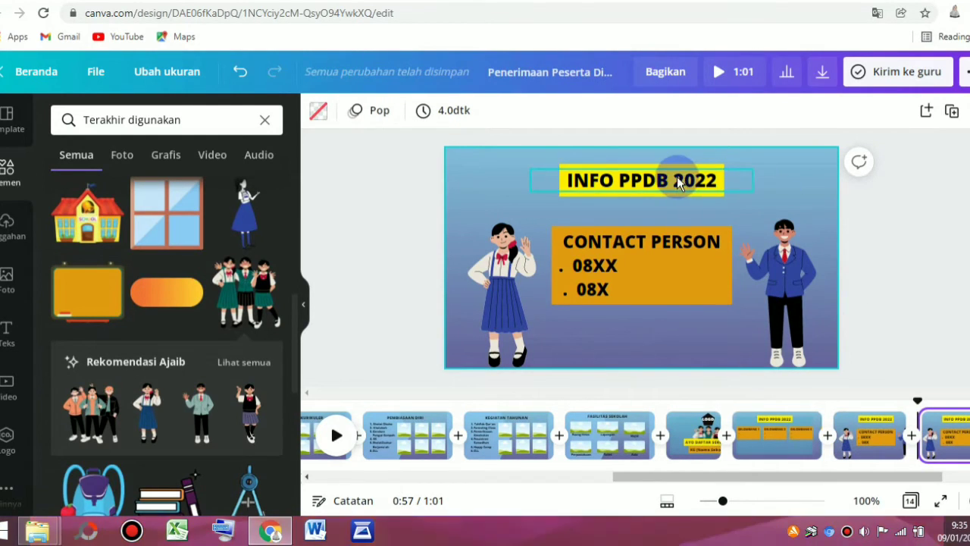
key(Delete)
click(686, 233)
key(Delete)
click(496, 277)
key(Delete)
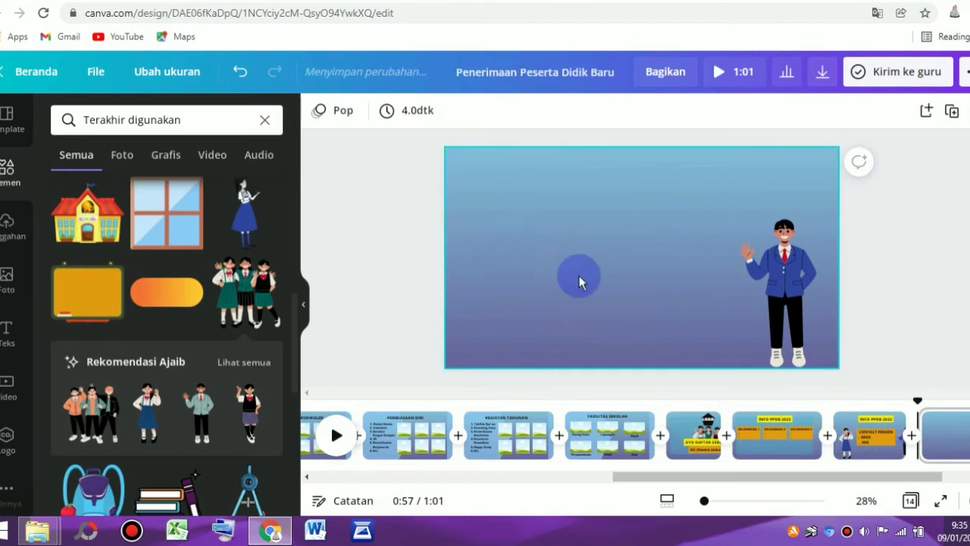
click(777, 292)
key(Delete)
Add the recently used pentagon to the empty last page, place it left of centre and colour it black
click(263, 122)
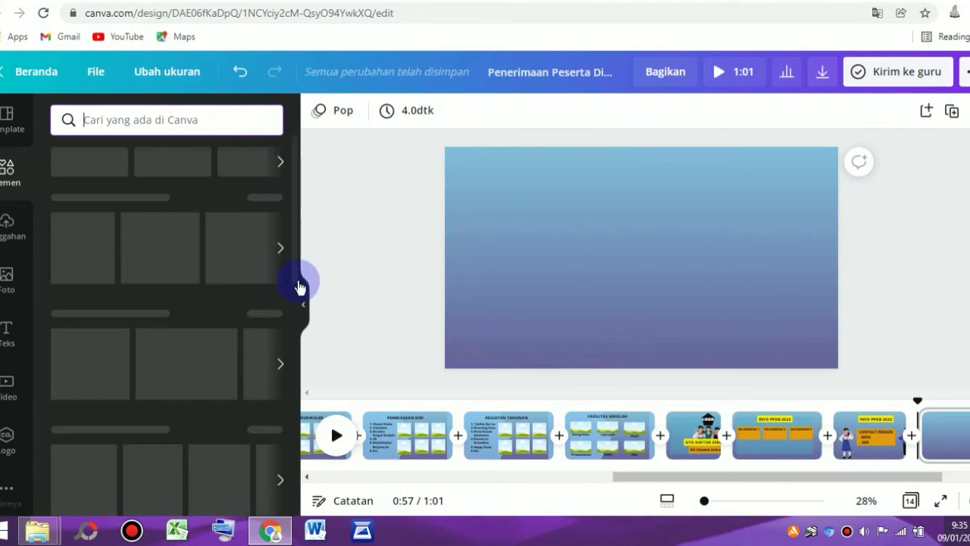
scroll(763, 474, right, 2)
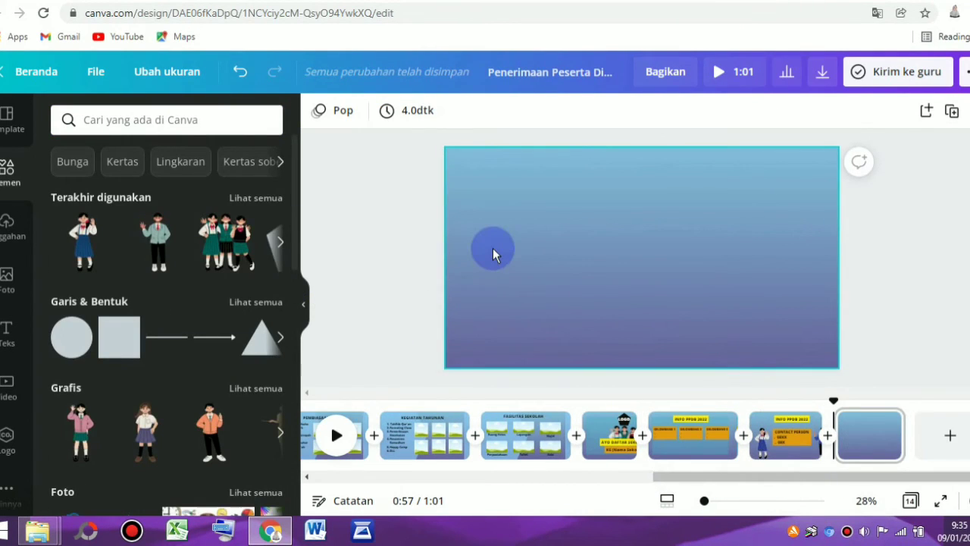
click(280, 242)
click(87, 240)
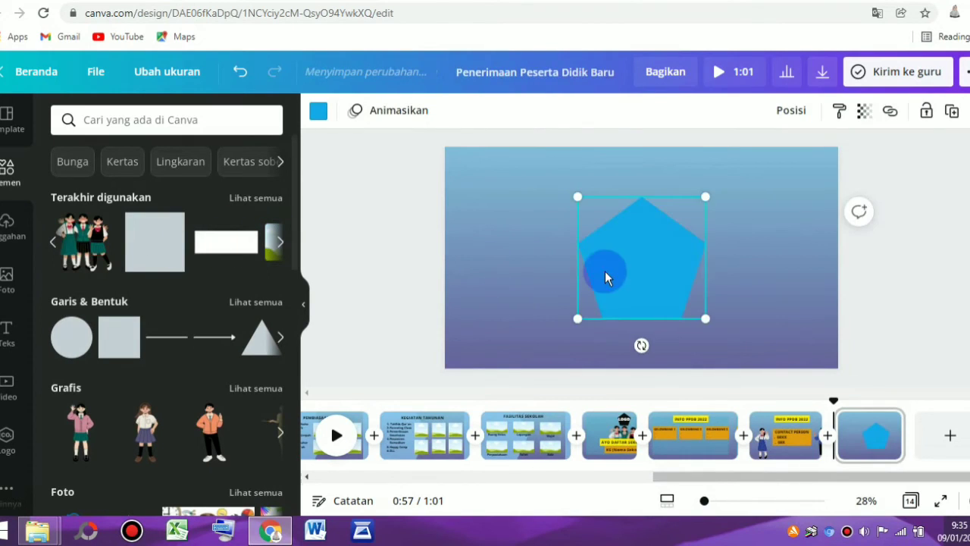
drag(607, 275, 521, 273)
click(317, 111)
click(186, 188)
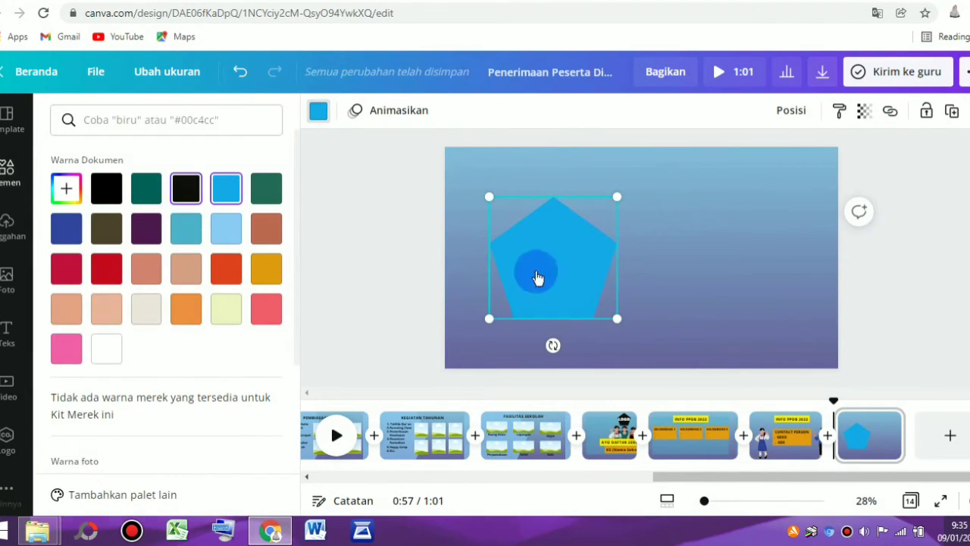
click(674, 306)
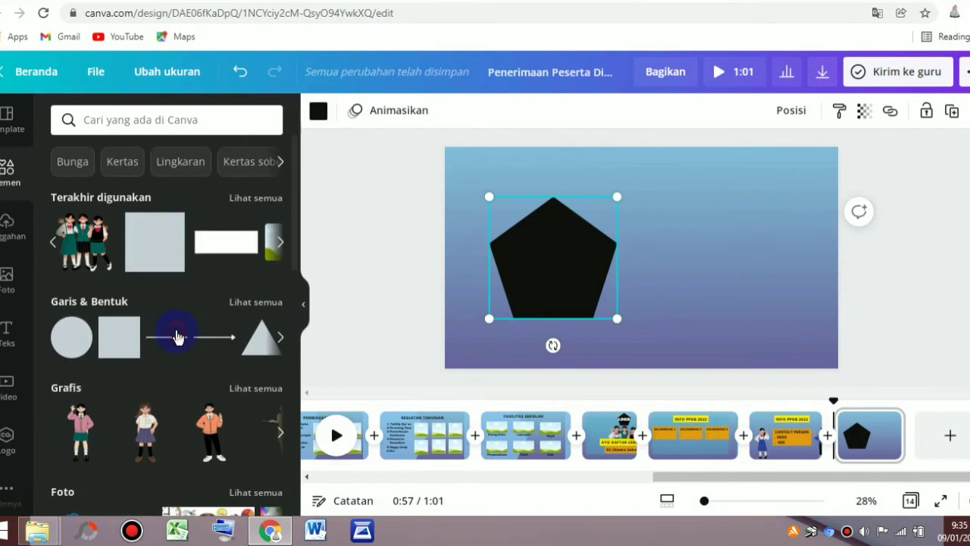
Add a vertical line right of the pentagon, shrink the pentagon, match the line to its height and set the line thickness to 8
click(177, 336)
mouse_move(630, 284)
mouse_down()
mouse_move(628, 248)
mouse_move(606, 245)
mouse_move(627, 269)
mouse_up()
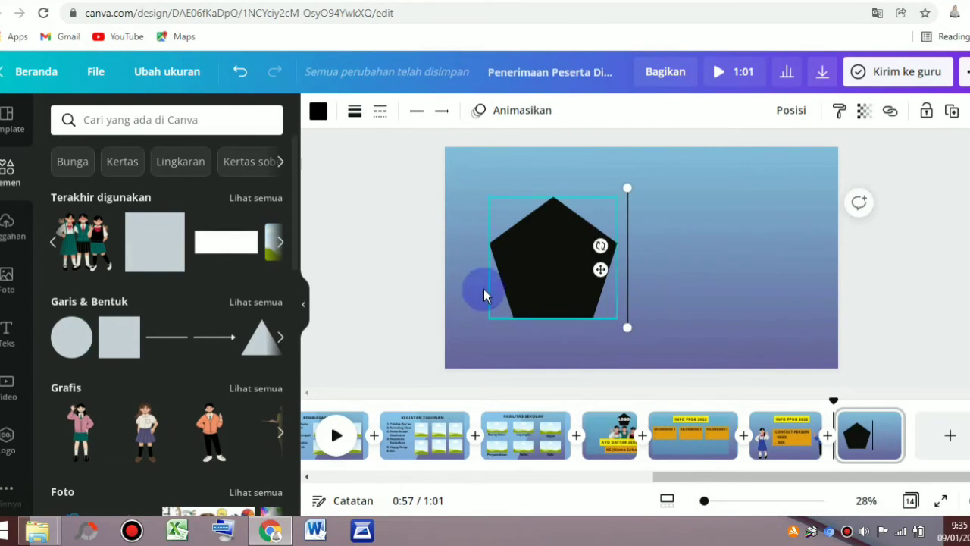
click(534, 301)
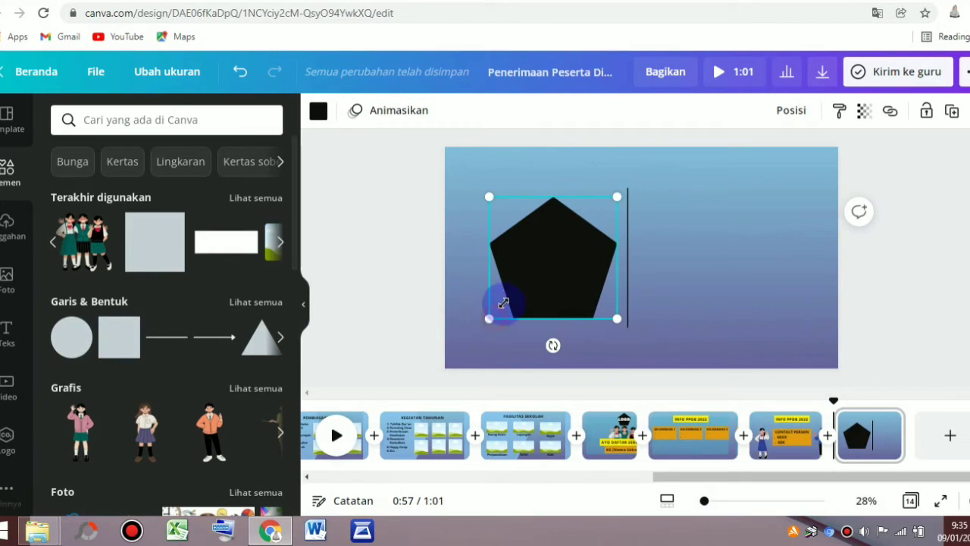
drag(503, 303, 514, 295)
drag(630, 328, 628, 293)
drag(628, 189, 625, 197)
click(355, 112)
drag(455, 157, 469, 158)
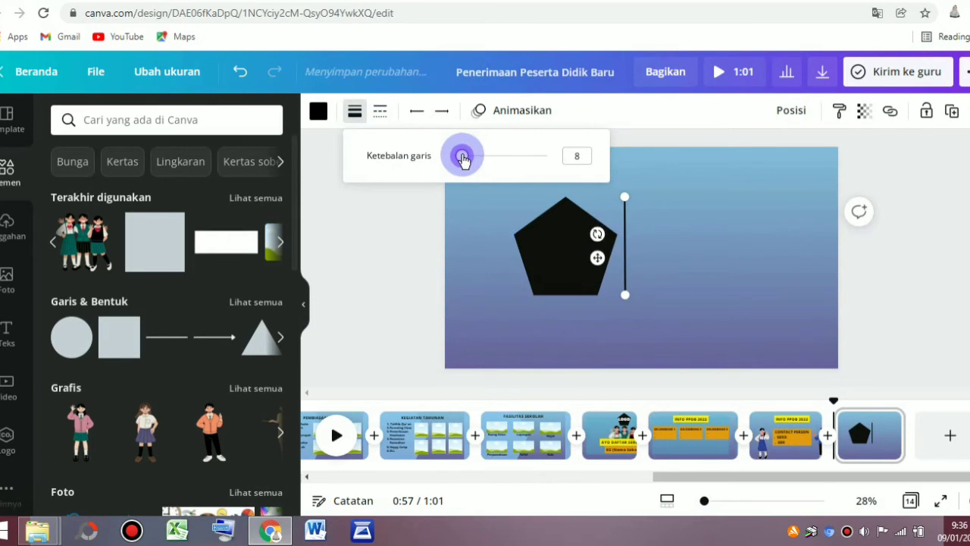
click(683, 270)
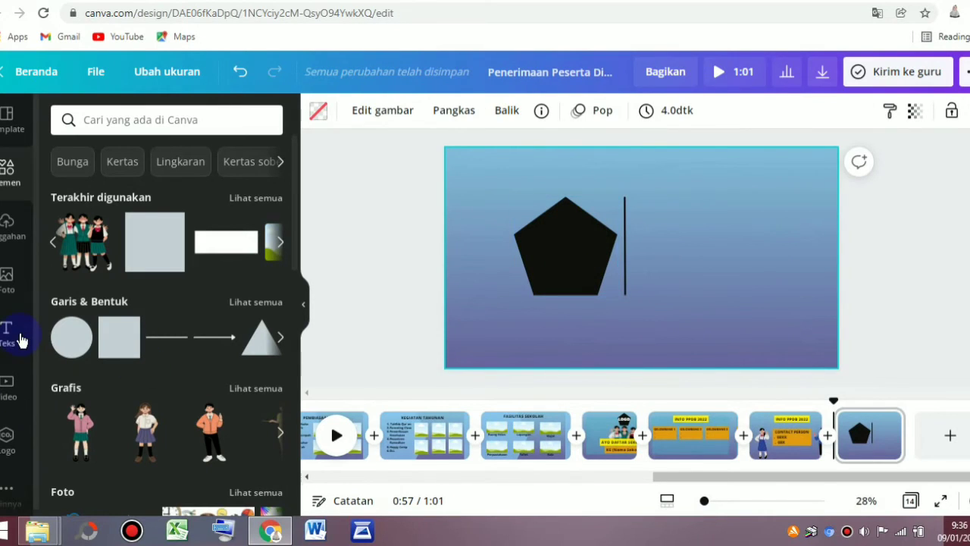
Add a heading reading NAMA SEKOLAH and place it to the right of the vertical line
click(22, 340)
click(169, 193)
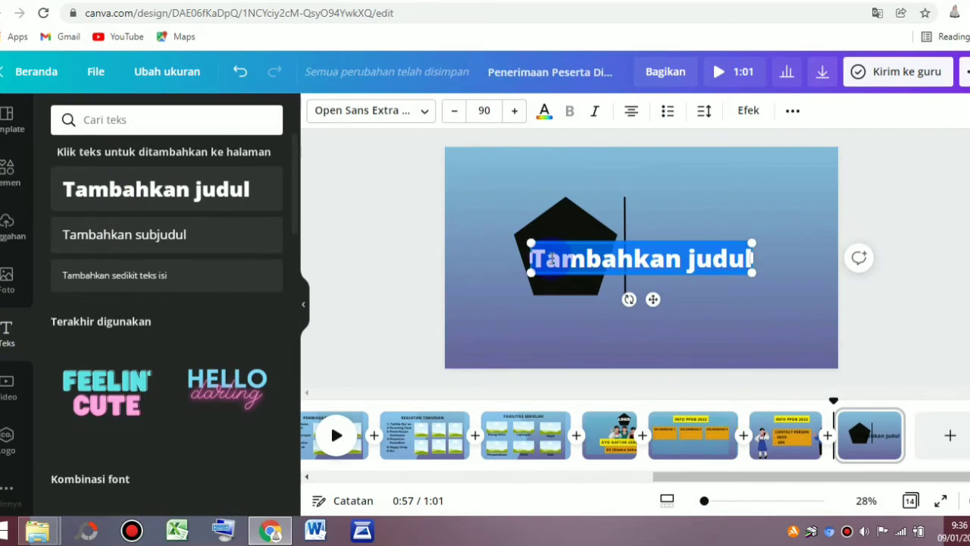
text(nama)
key(BackSpace)
key(BackSpace)
key(BackSpace)
key(BackSpace)
text(NAMA SEKOLAH)
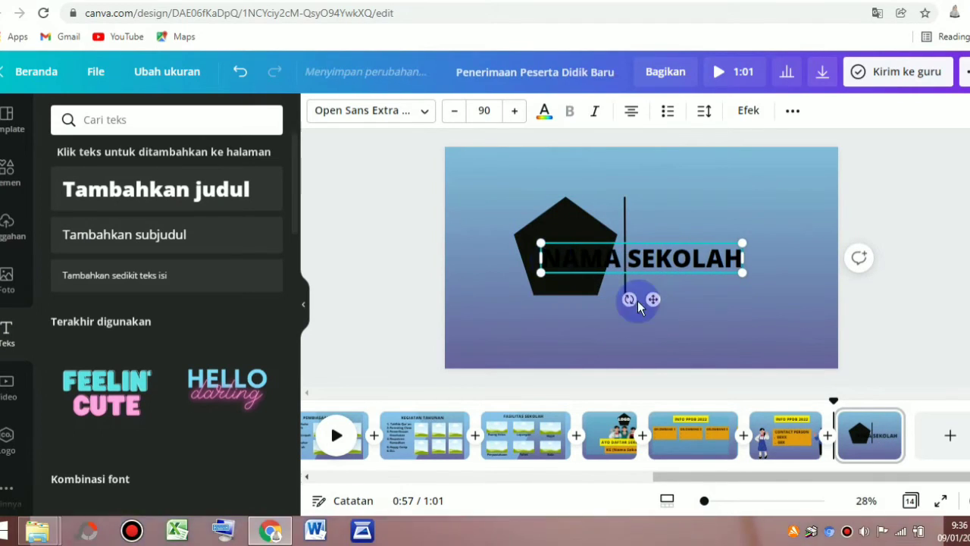
drag(639, 306, 745, 286)
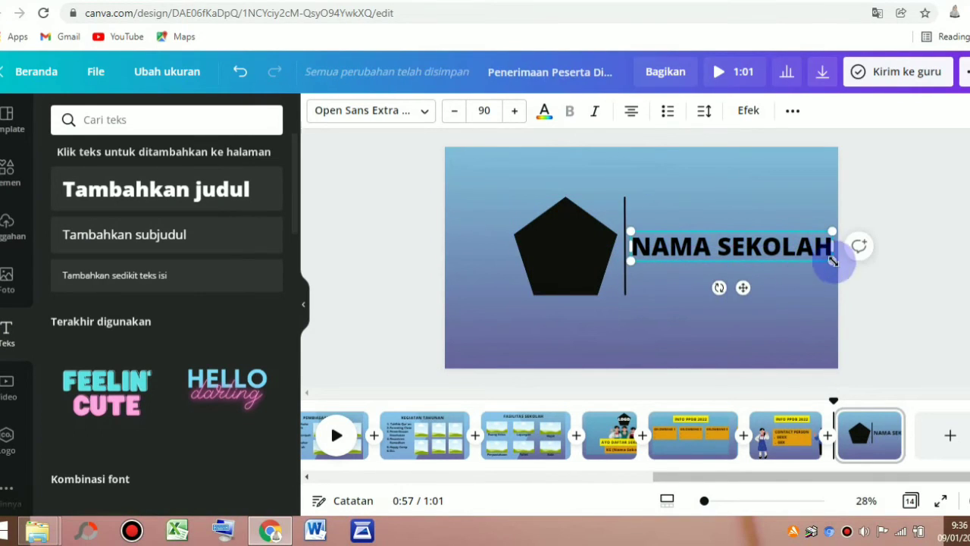
Reduce the NAMA SEKOLAH heading to size 80.7 and shift the pentagon and line left to space out the row
drag(832, 260, 813, 261)
drag(559, 265, 533, 261)
drag(625, 260, 649, 250)
click(658, 249)
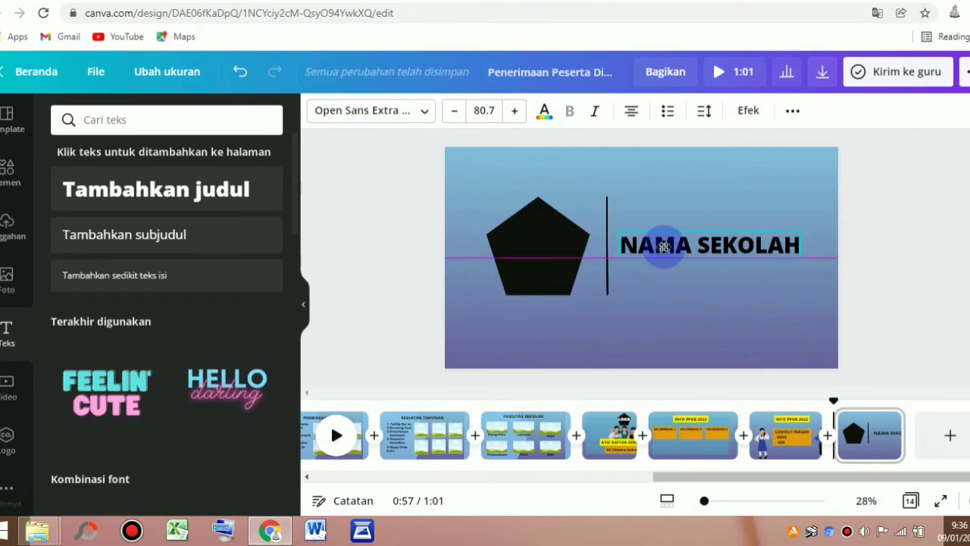
Readjust the size and spacing of the NAMA SEKOLAH heading beside the pentagon and delete the vertical line between them
drag(804, 260, 767, 260)
drag(568, 255, 634, 250)
click(598, 288)
key(Delete)
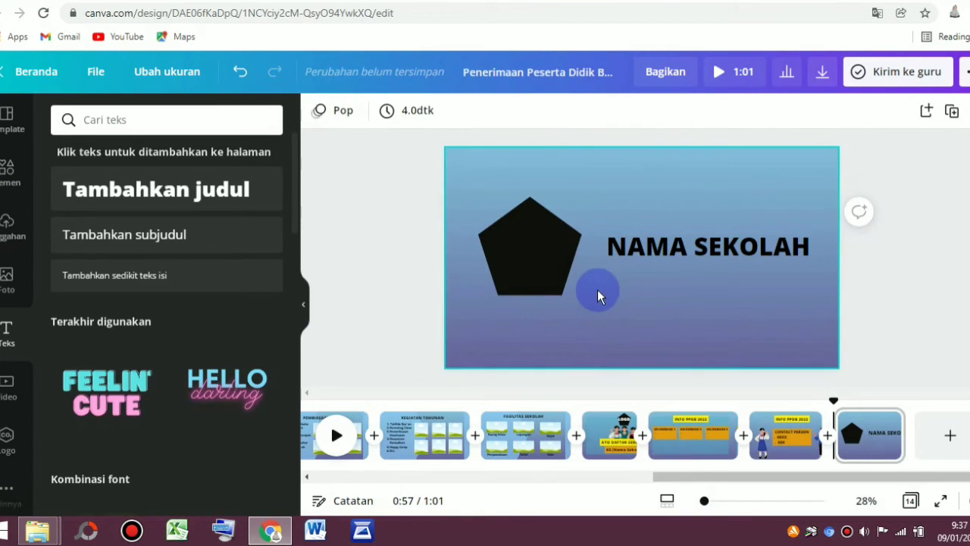
Add a white heading reading LOGO and place it centred on the black pentagon
click(543, 253)
click(187, 199)
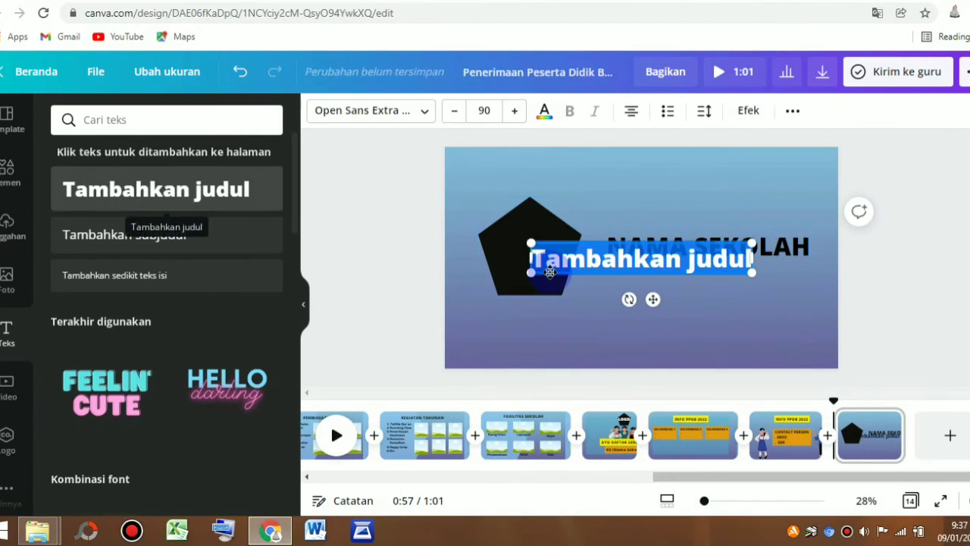
text(LOGO)
click(544, 112)
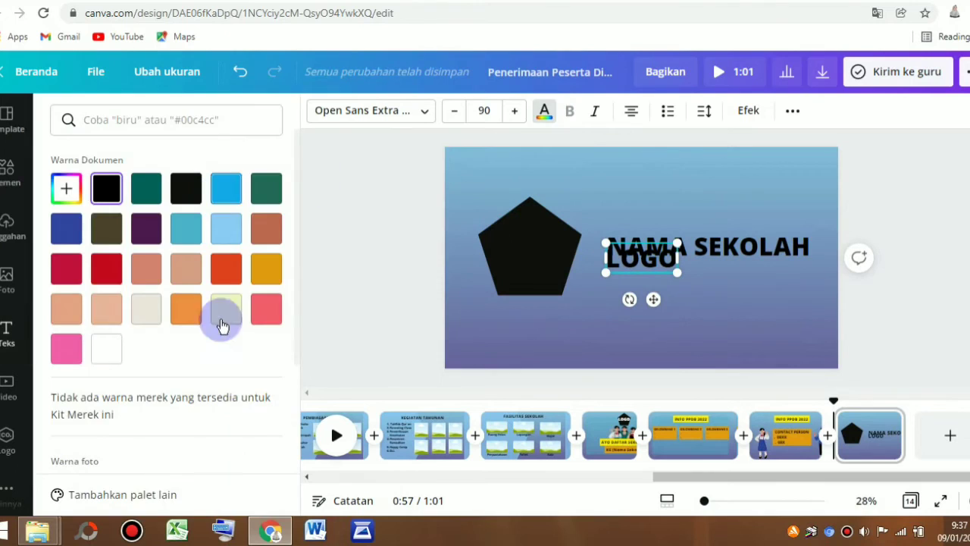
click(106, 349)
drag(653, 299, 549, 284)
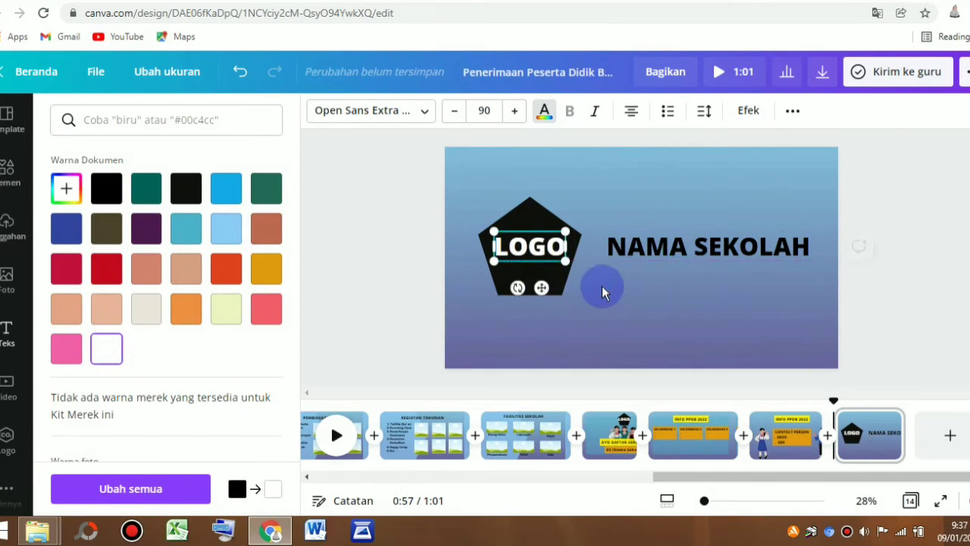
Add a heading reading MOTTO SEKOLAH, reduce it to size 58.9 and centre it horizontally near the page's lower edge
click(635, 317)
click(225, 188)
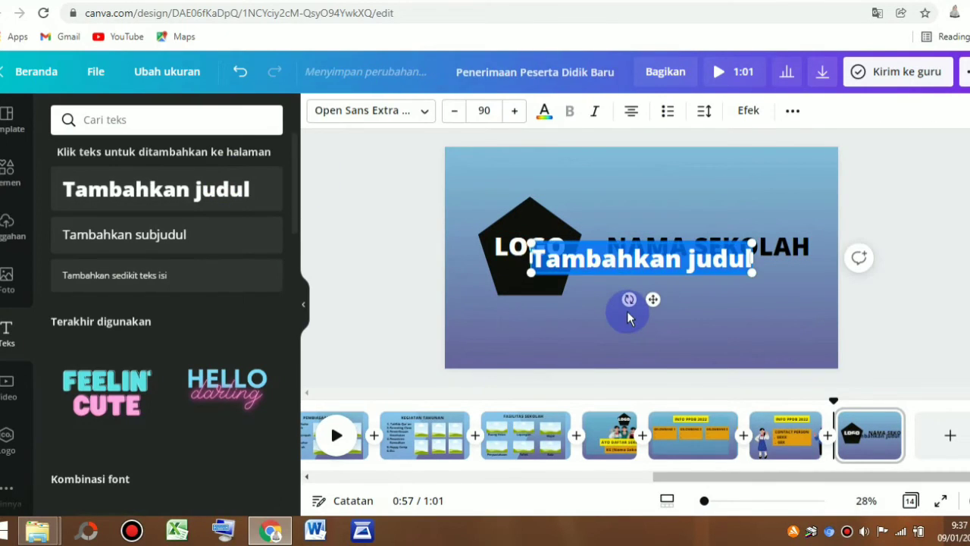
text(MOTTO SEKOLAH)
drag(641, 310, 654, 357)
drag(748, 331, 677, 320)
drag(619, 346, 655, 355)
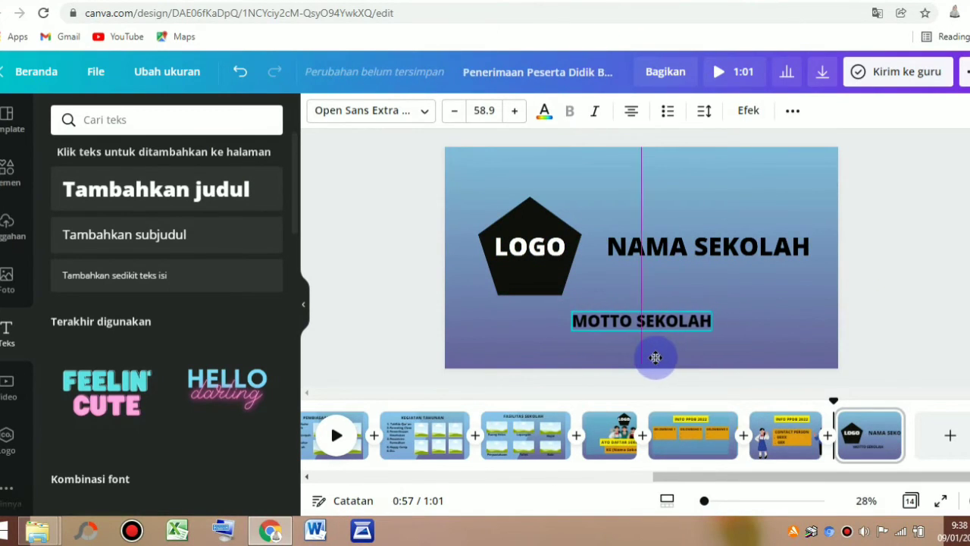
Apply the background text effect to MOTTO SEKOLAH and reduce its roundness to give the yellow box square corners
click(748, 111)
click(224, 391)
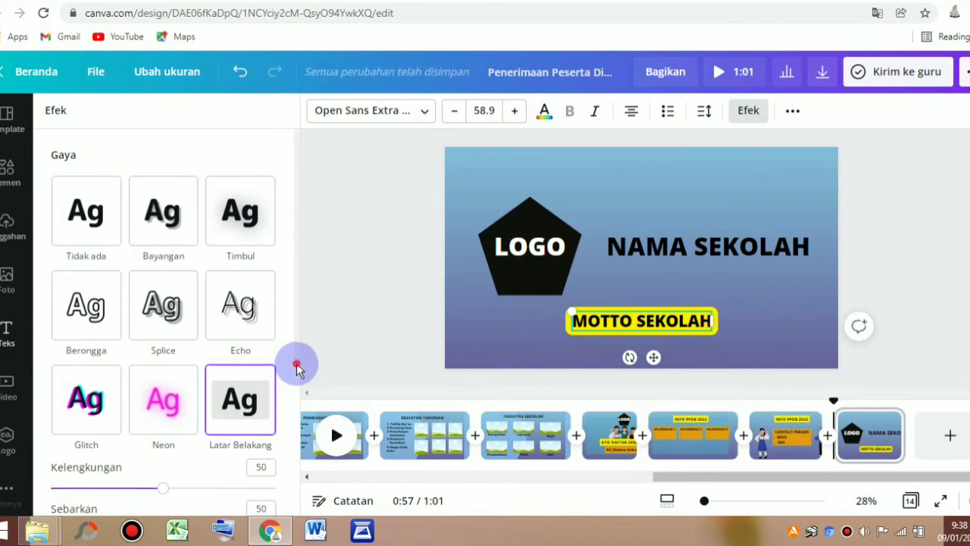
scroll(303, 368, down, 2)
drag(162, 389, 44, 389)
click(748, 329)
click(871, 284)
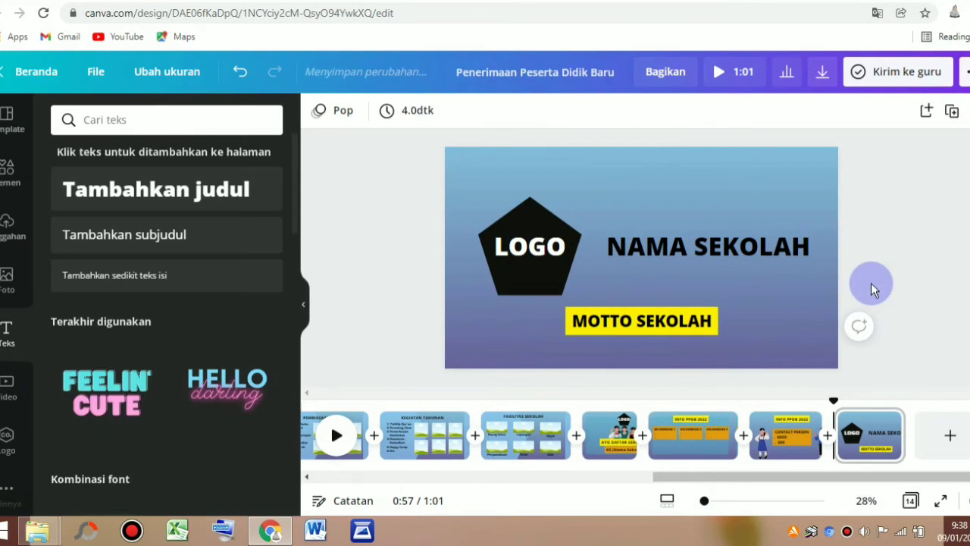
Shorten the closing logo page's duration to 3.0 seconds on the timeline
click(917, 399)
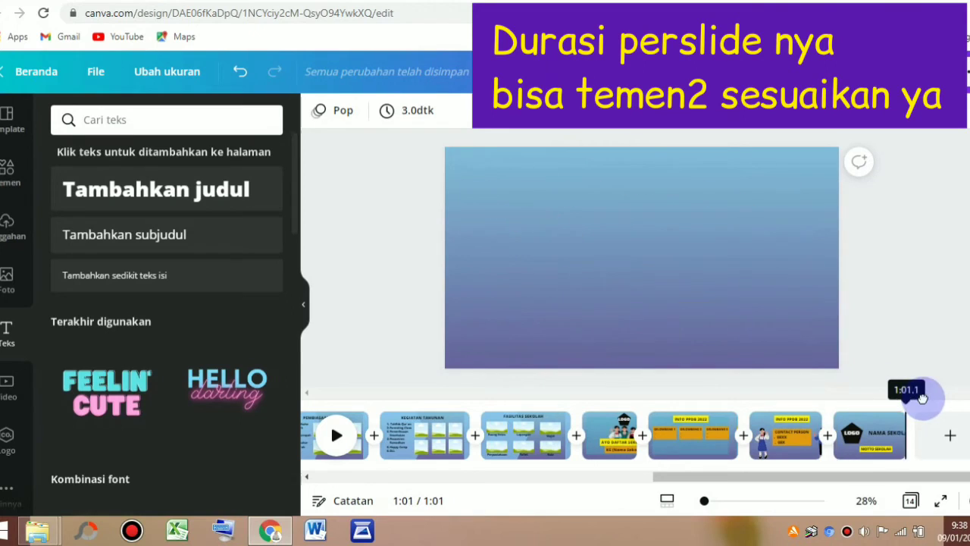
drag(896, 436, 893, 437)
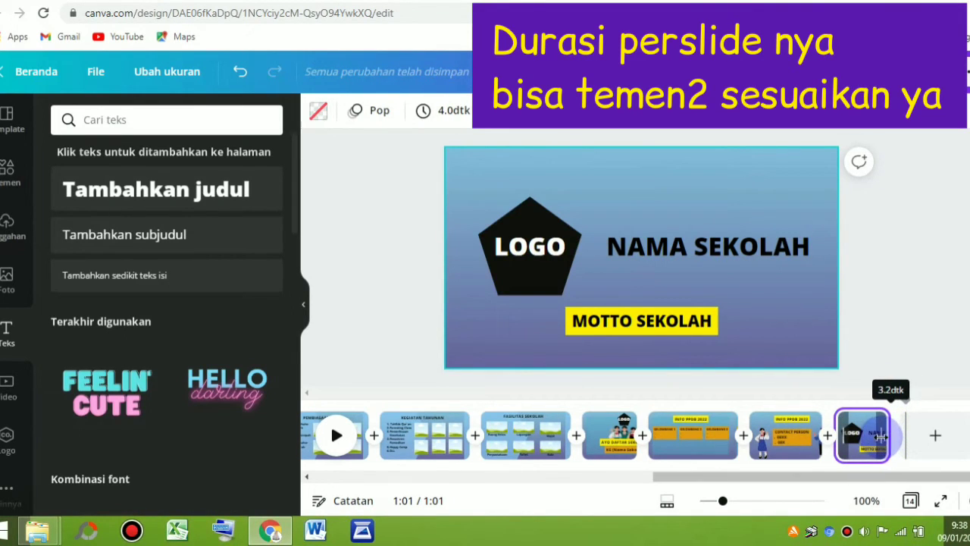
drag(878, 435, 879, 435)
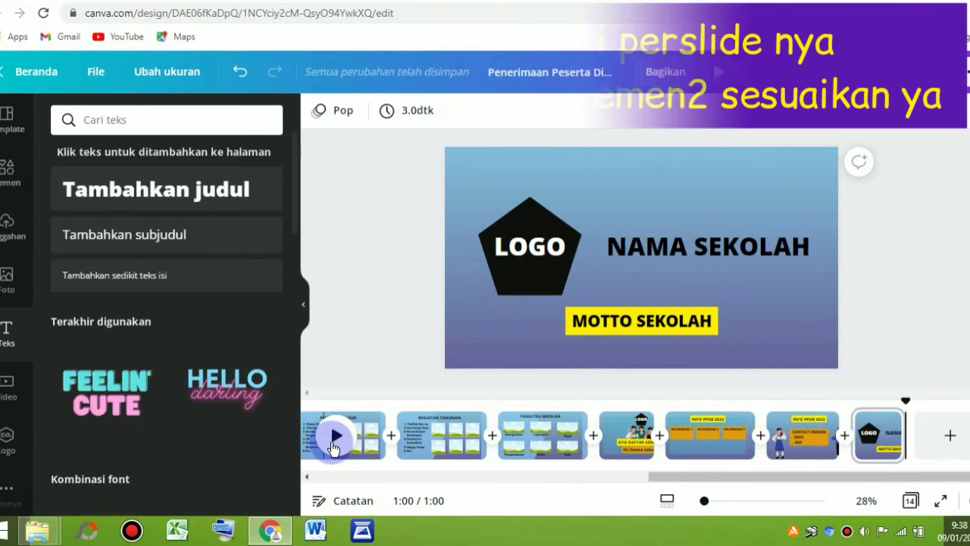
Return the playhead to the start of the video on the opening page
click(906, 413)
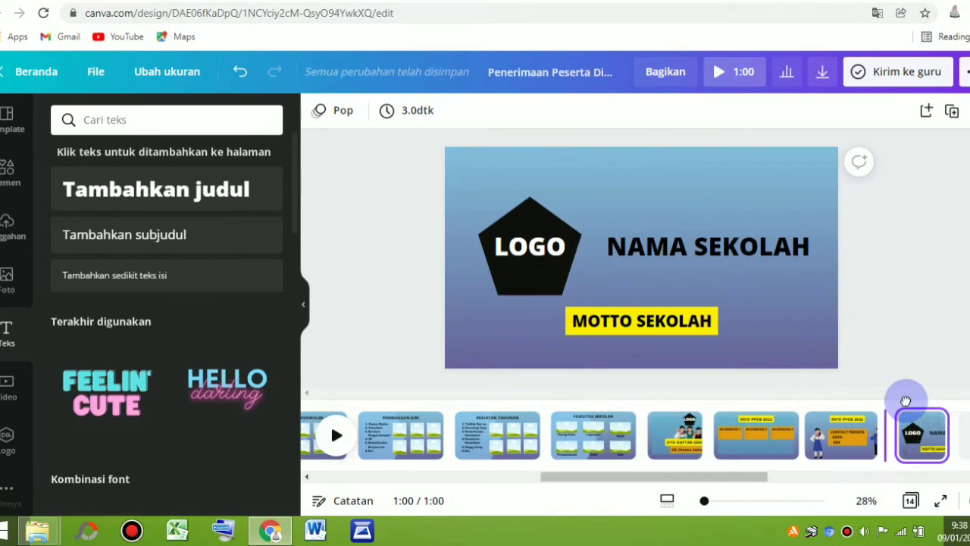
drag(682, 415, 438, 402)
drag(341, 407, 332, 444)
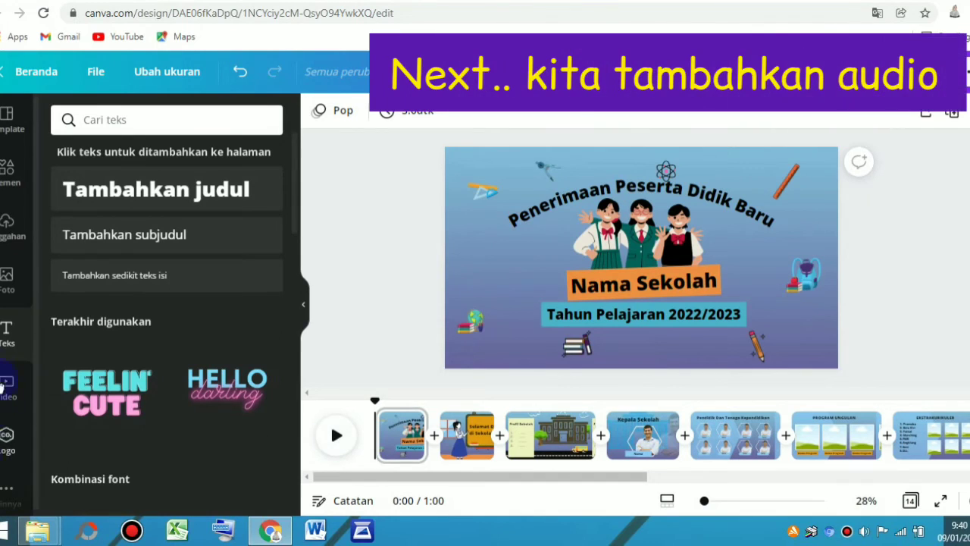
Open the audio library and preview the track Life Is for Dreaming, checking the computer's sound volume
click(6, 492)
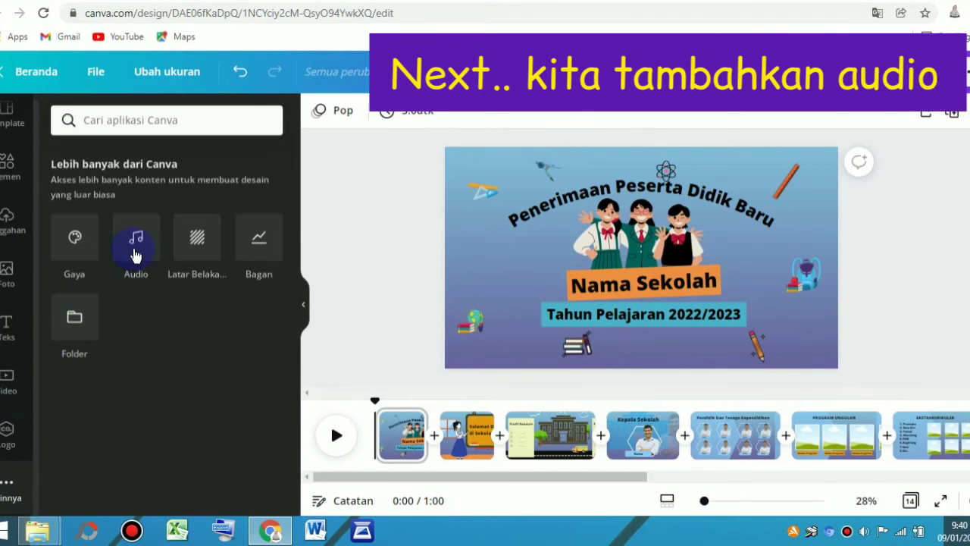
click(138, 250)
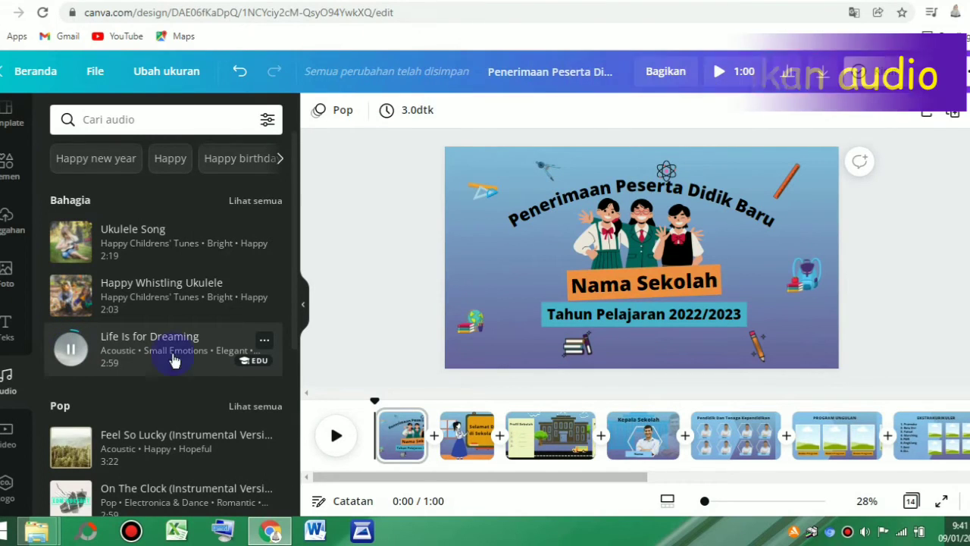
click(866, 533)
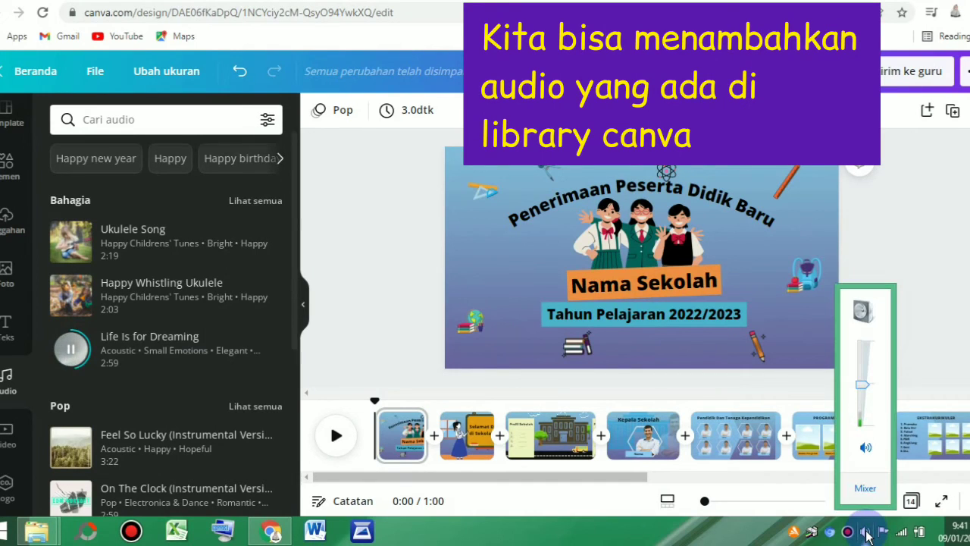
click(592, 394)
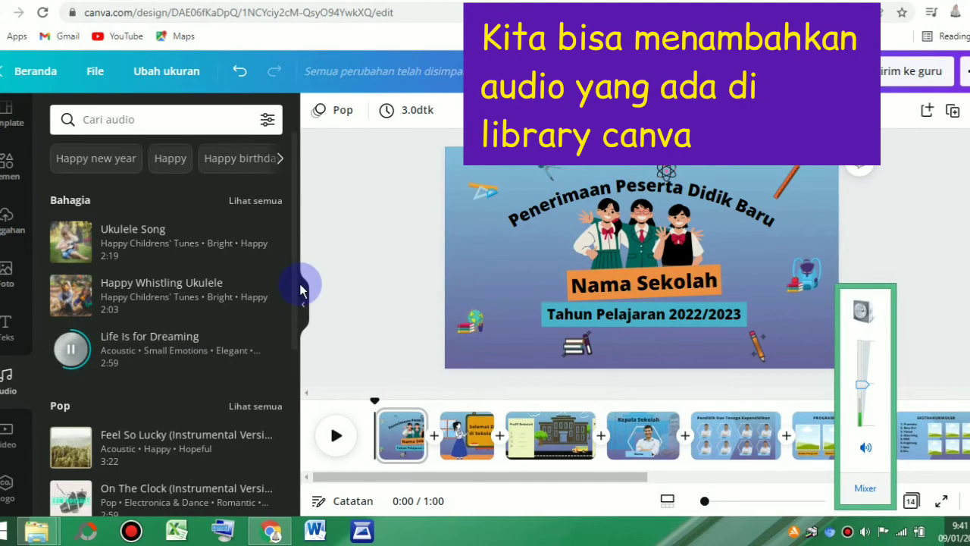
click(74, 349)
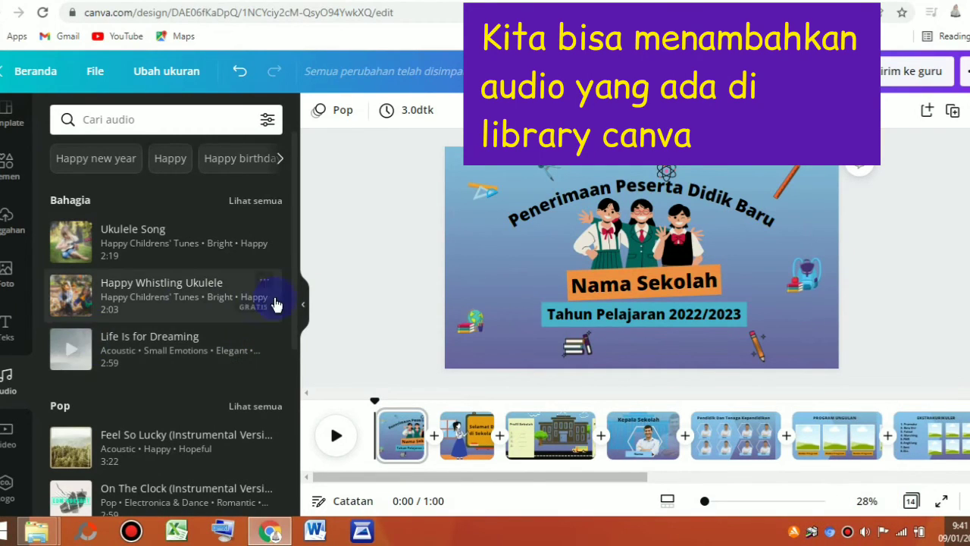
Search the audio library for SEKOLAH
scroll(250, 250, down, 1)
click(201, 122)
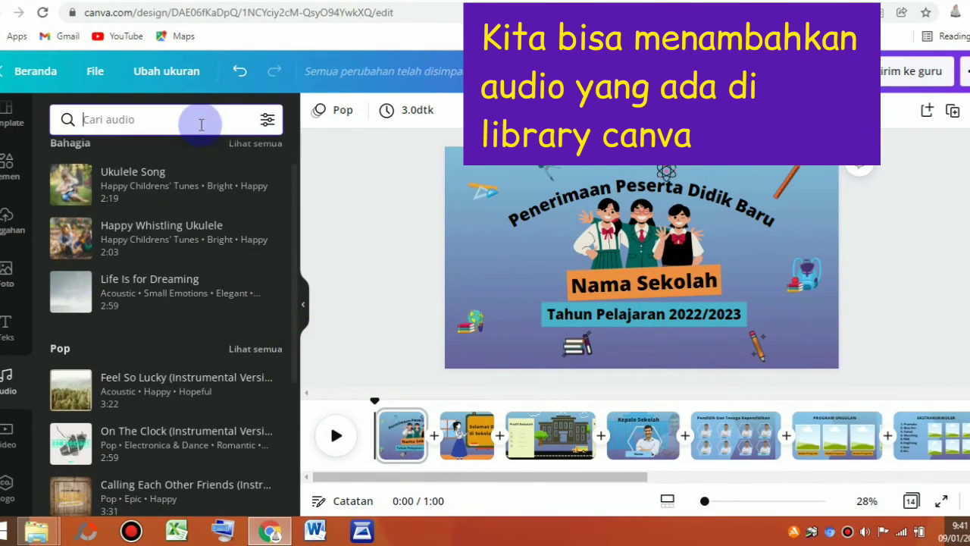
text(SEKOLAH)
key(Return)
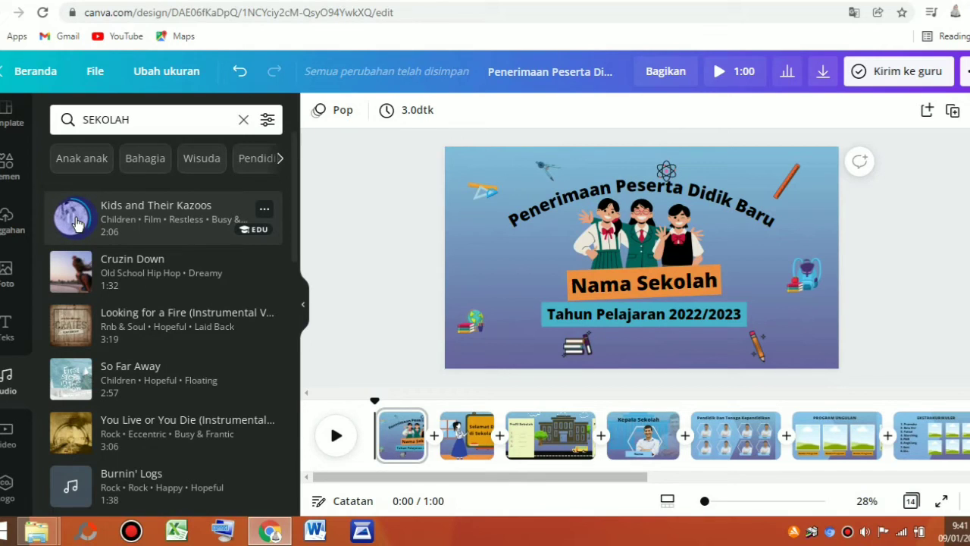
Preview Cruzin Down, Looking for a Fire, So Far Away and You Live or You Die, and browse further tracks in the results
click(72, 275)
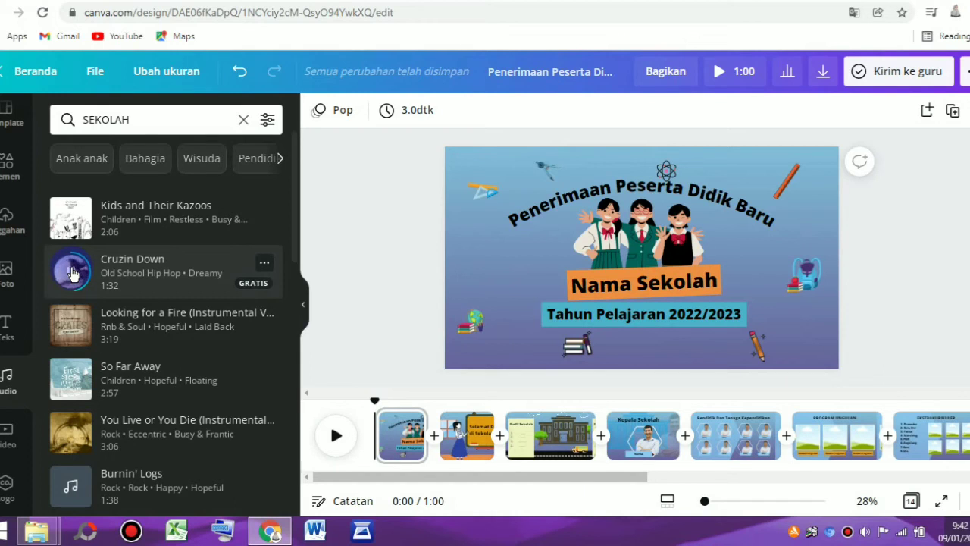
click(331, 481)
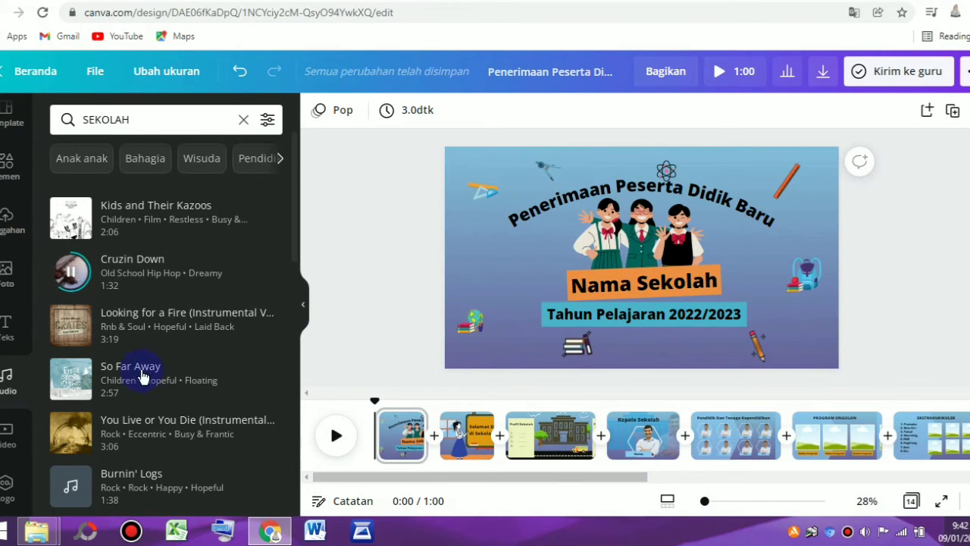
click(73, 329)
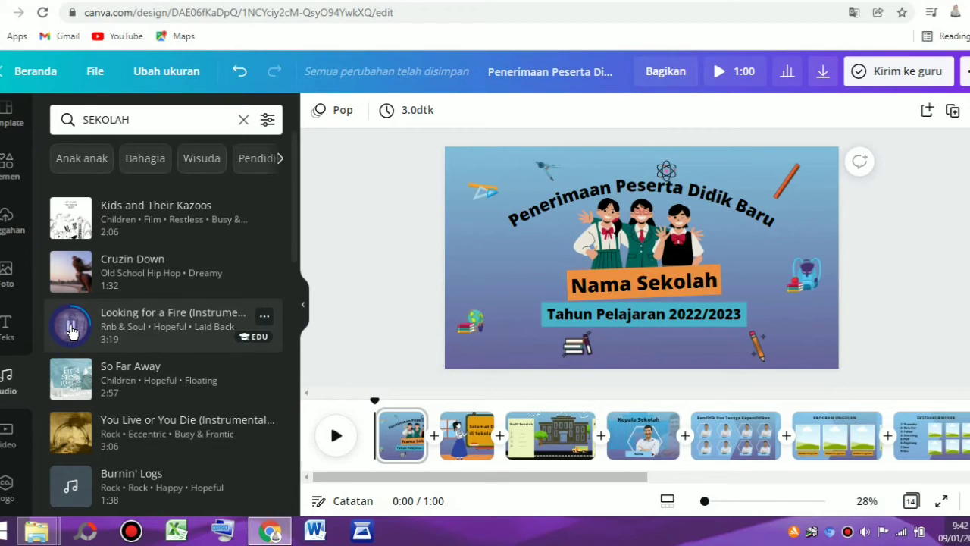
click(71, 389)
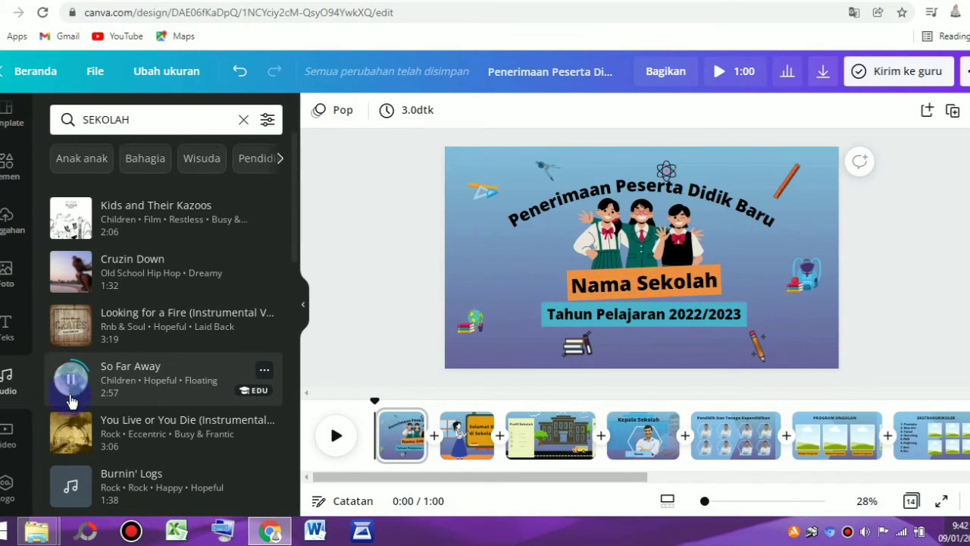
click(72, 433)
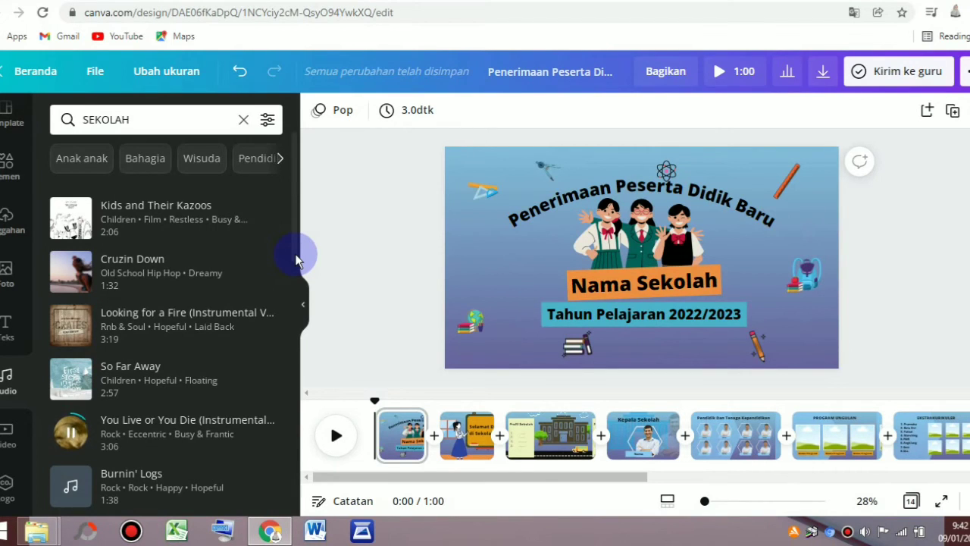
drag(296, 259, 297, 341)
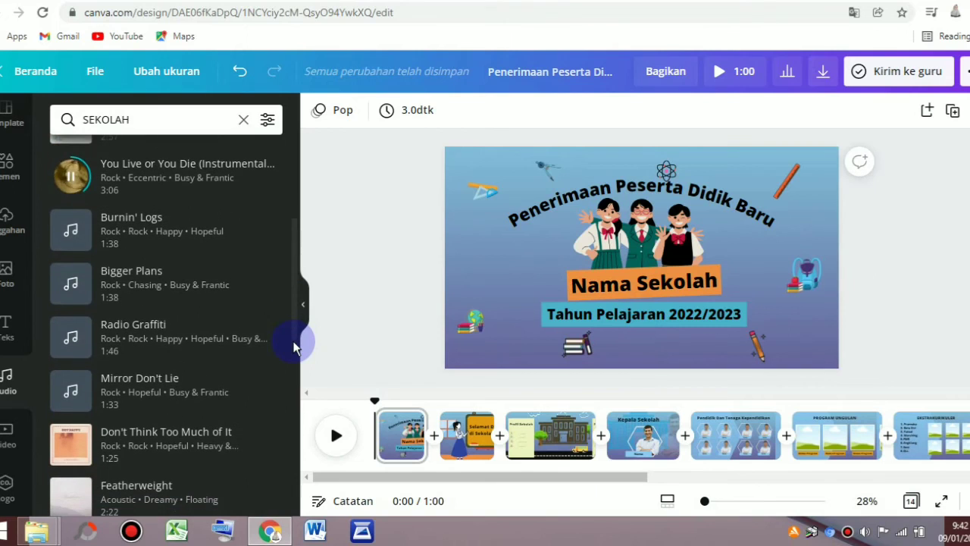
click(83, 235)
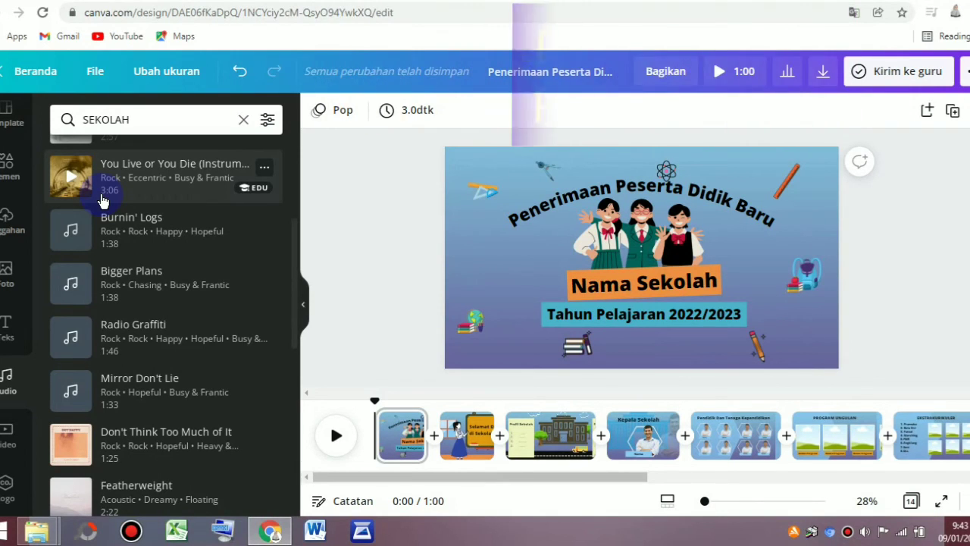
Upload the audio file Savior Search - DJ Freedem.mp3 from the Downloads folder to the audio uploads
click(11, 217)
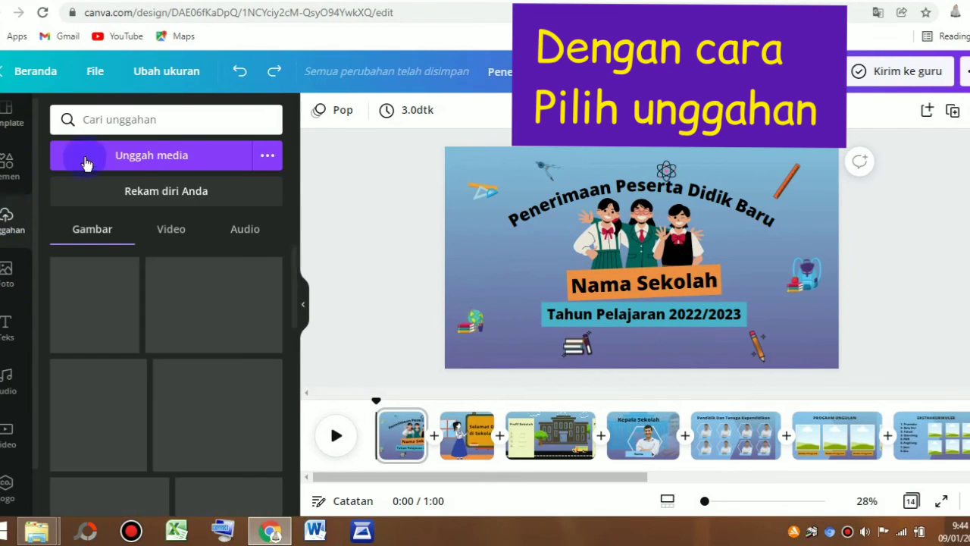
click(245, 230)
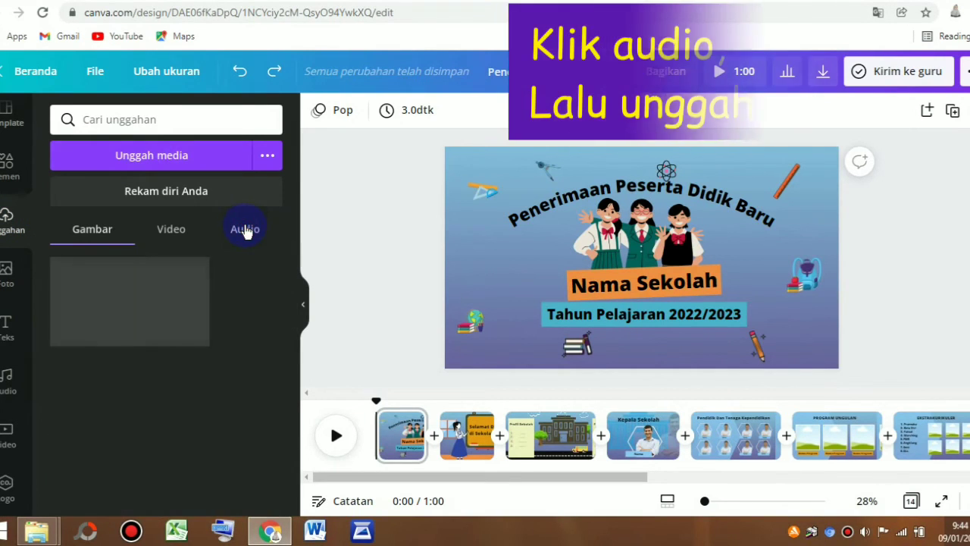
click(179, 156)
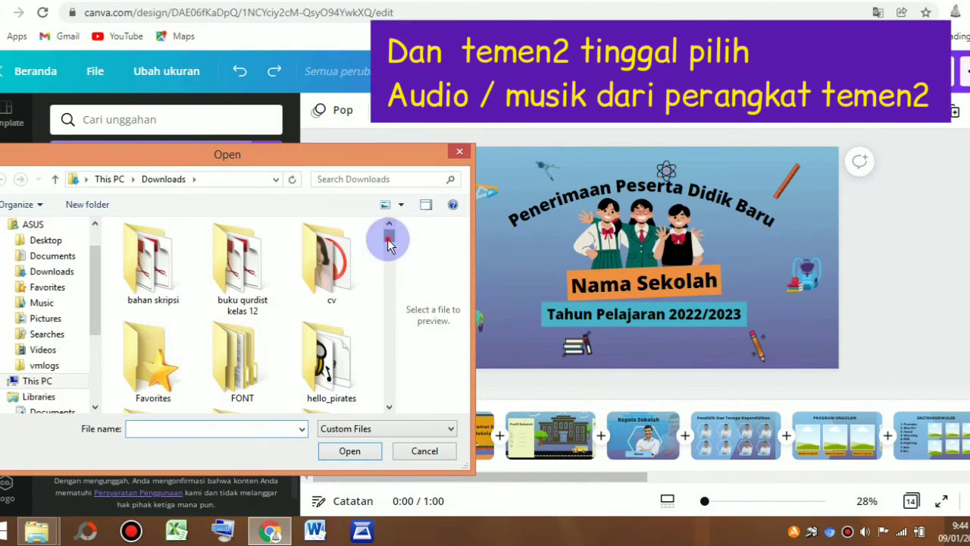
drag(390, 238, 386, 265)
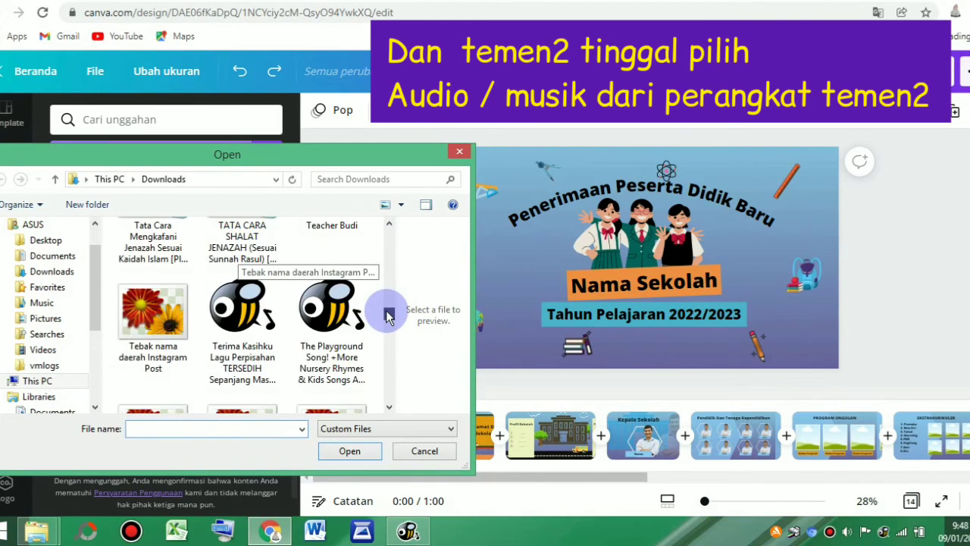
mouse_move(386, 310)
mouse_down()
mouse_move(387, 326)
mouse_move(383, 310)
mouse_up()
double_click(241, 307)
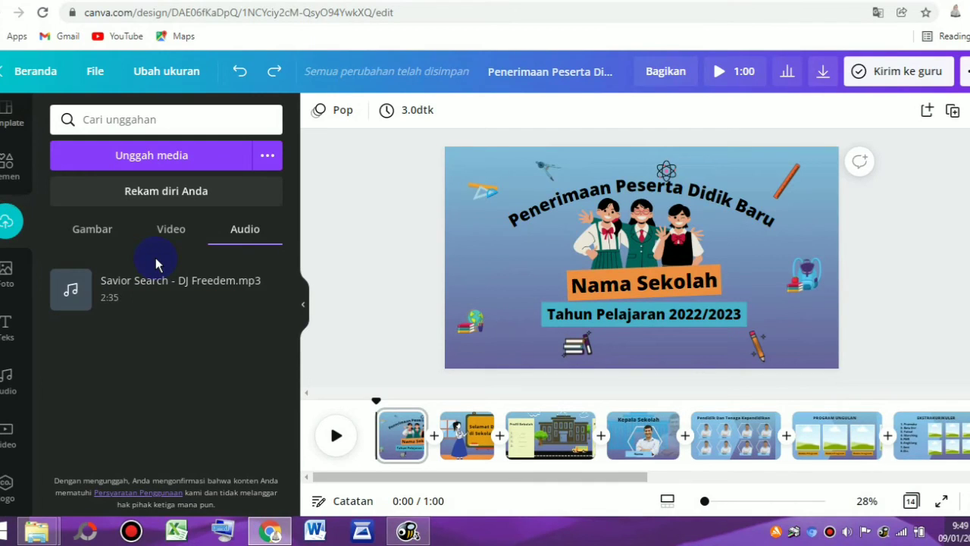
Add the uploaded Savior Search track as the video's soundtrack, then preview the video and select the audio track
mouse_move(153, 276)
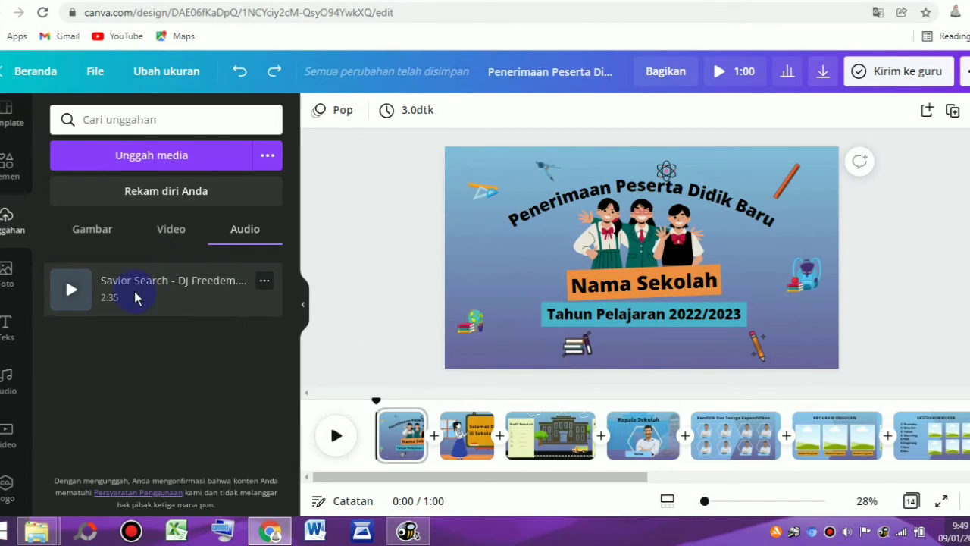
click(137, 298)
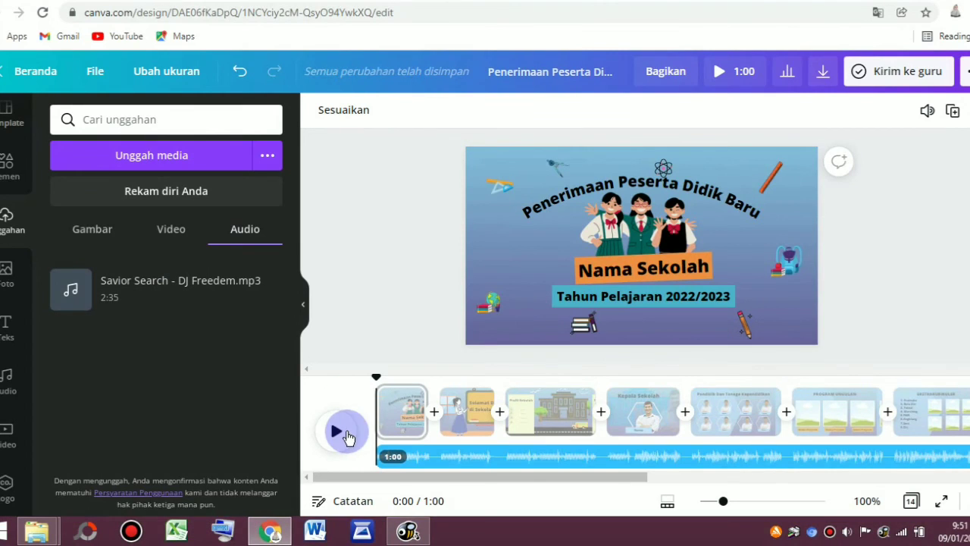
click(337, 434)
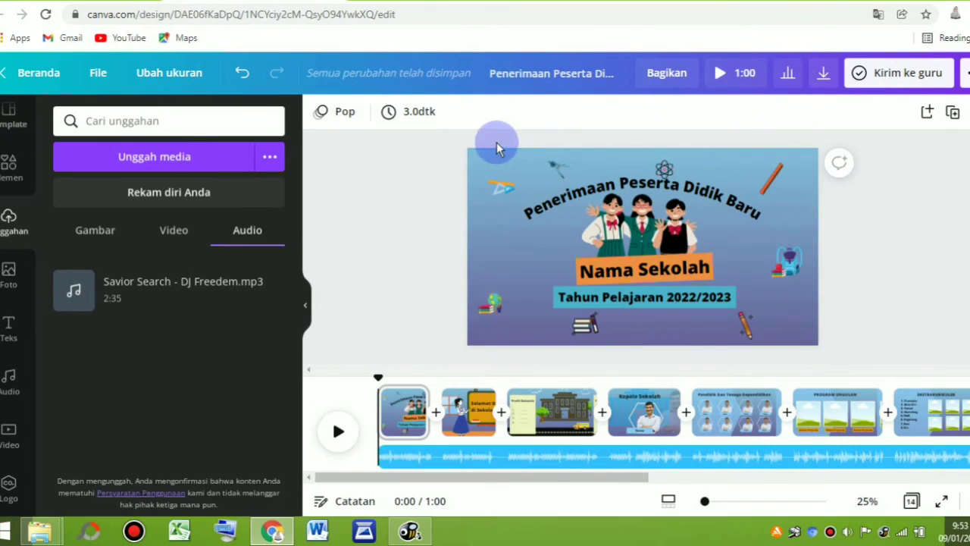
click(454, 460)
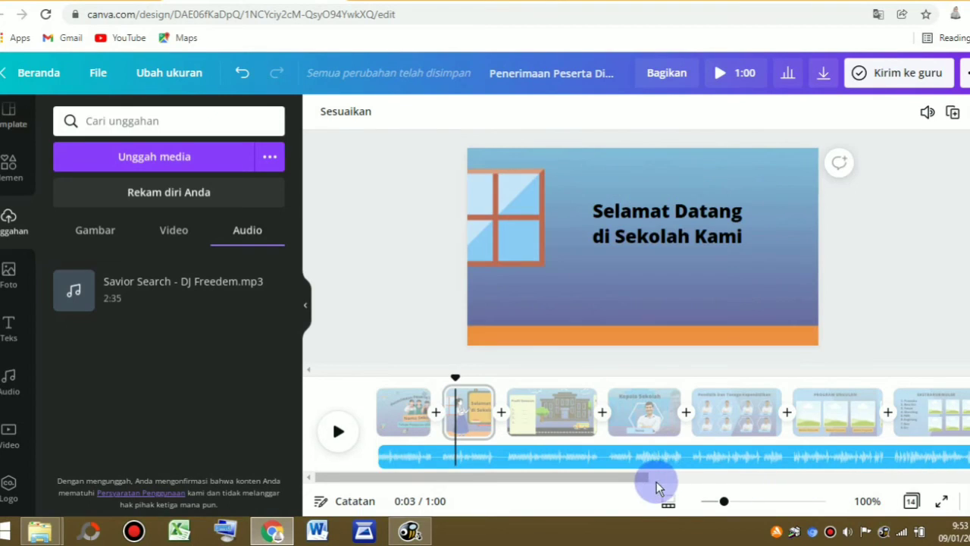
Download all 14 pages of the presentation as an MP4 video, then dismiss the sharing prompt
drag(632, 481, 693, 481)
drag(832, 478, 958, 470)
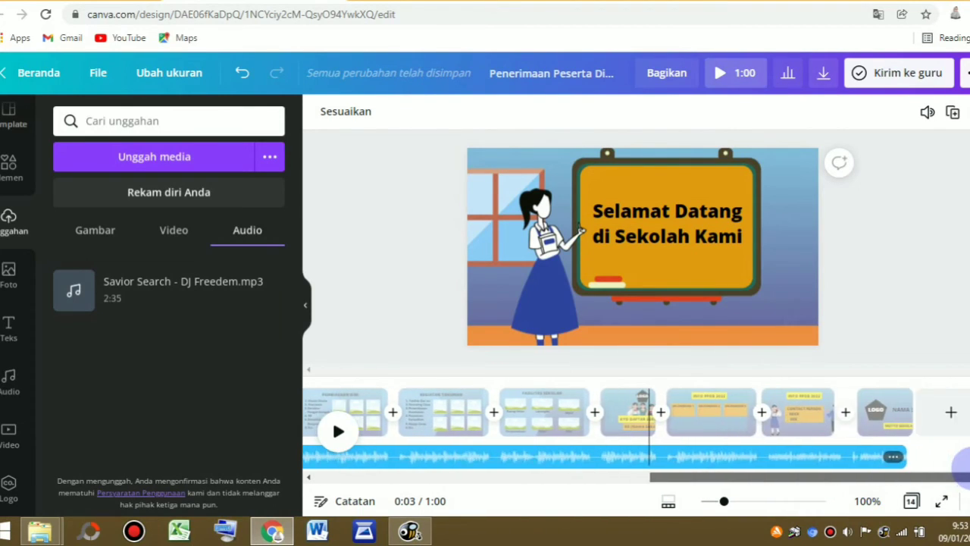
click(824, 73)
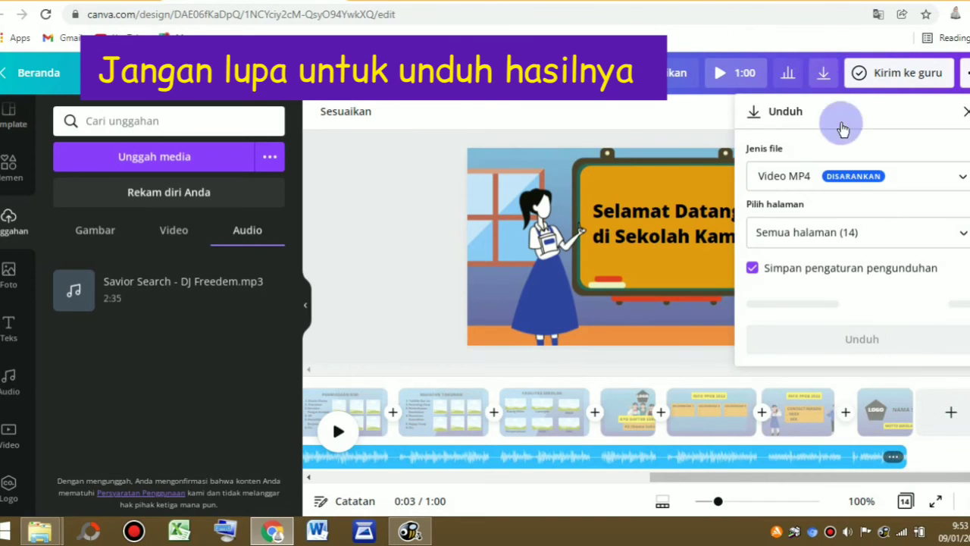
click(964, 235)
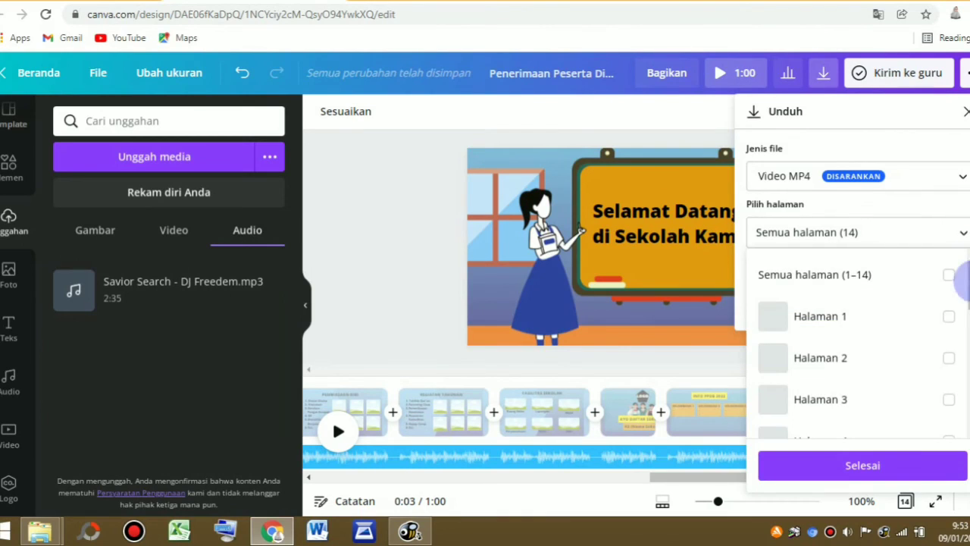
click(895, 466)
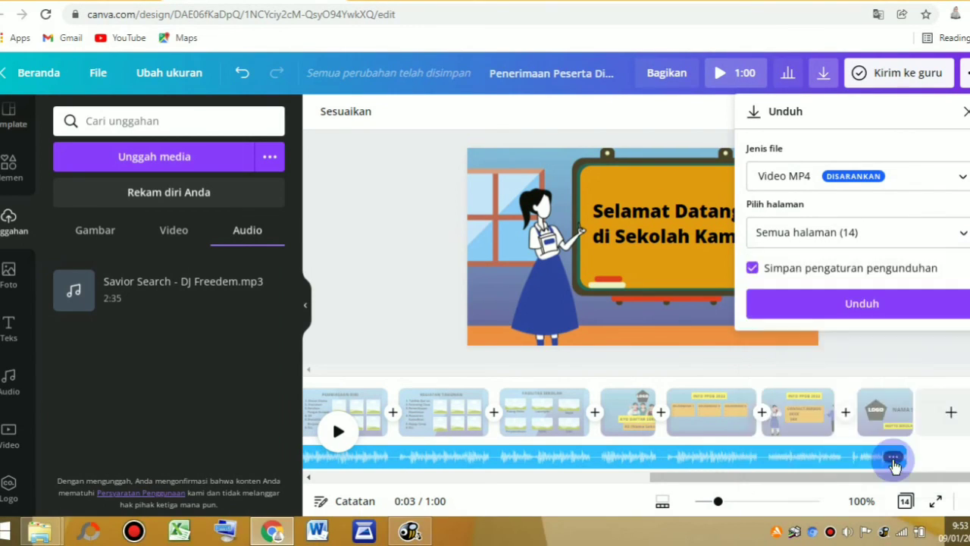
click(849, 304)
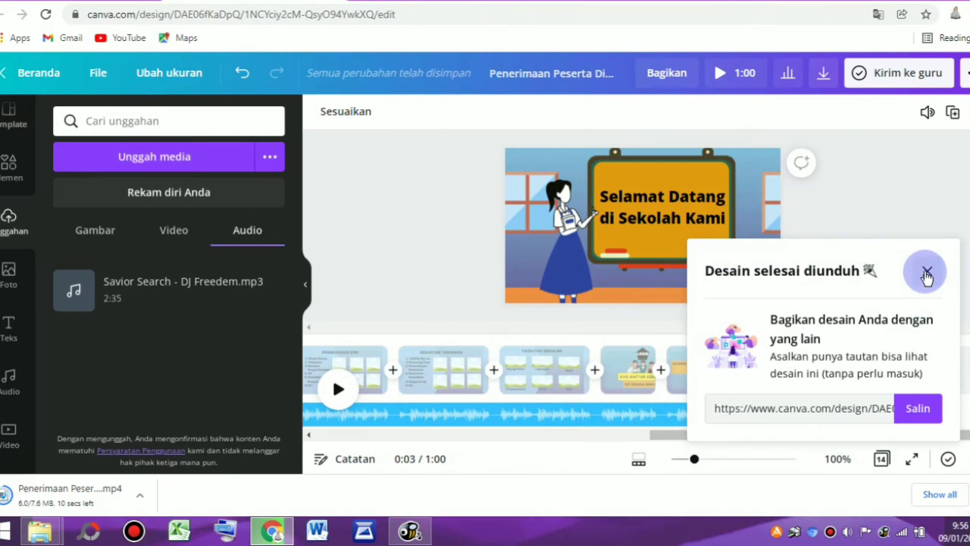
click(926, 273)
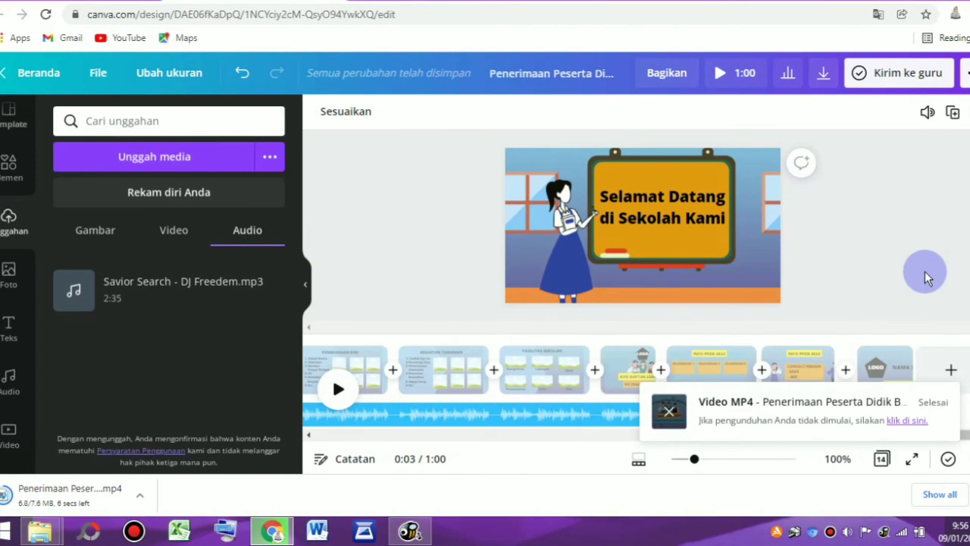
Open the downloaded file Penerimaan Peserta Didik Baru.mp4 to view the finished video
click(75, 494)
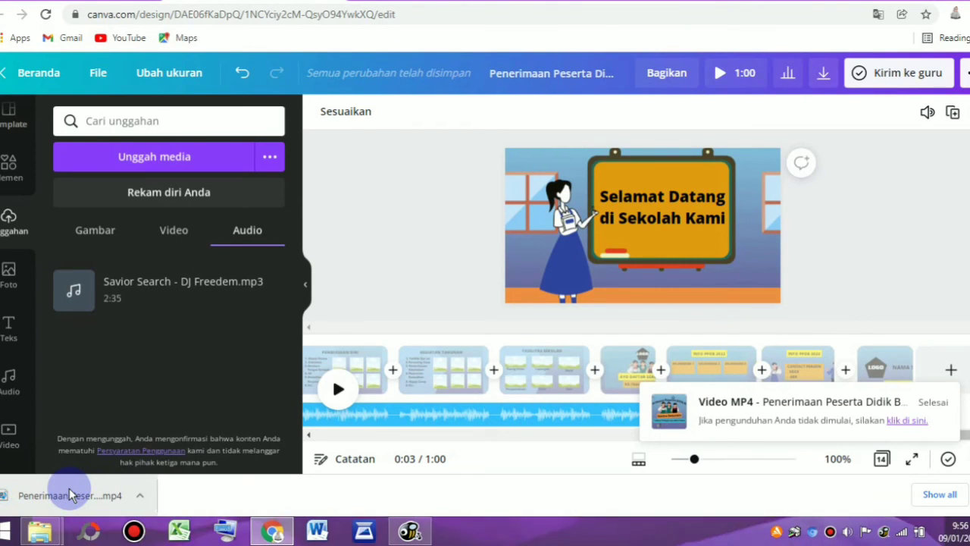
click(70, 494)
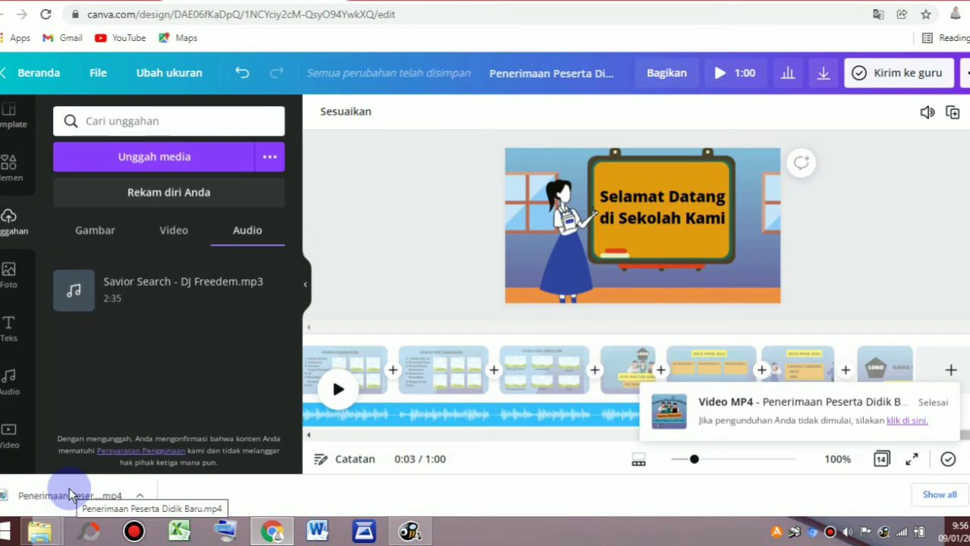